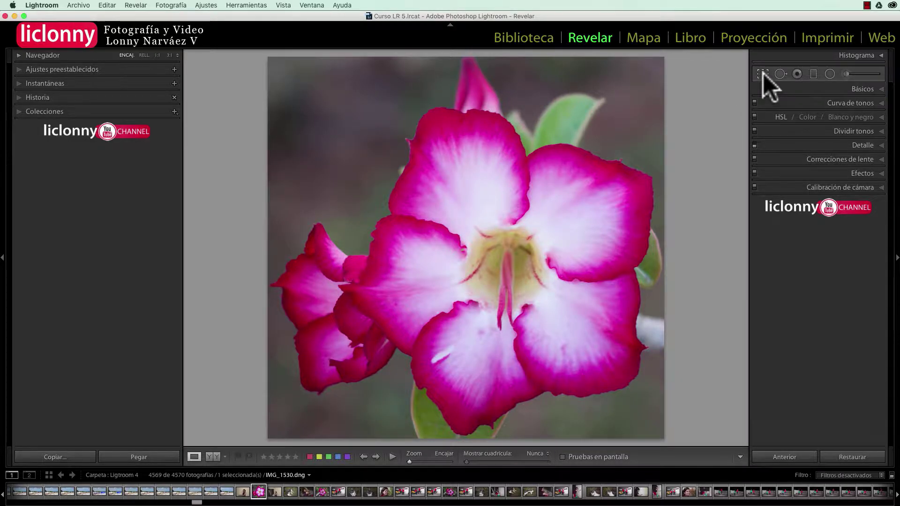
# - Activate the Crop Overlay tool to show the flower's tilted crop and straightening settings
pyautogui.click(763, 74)
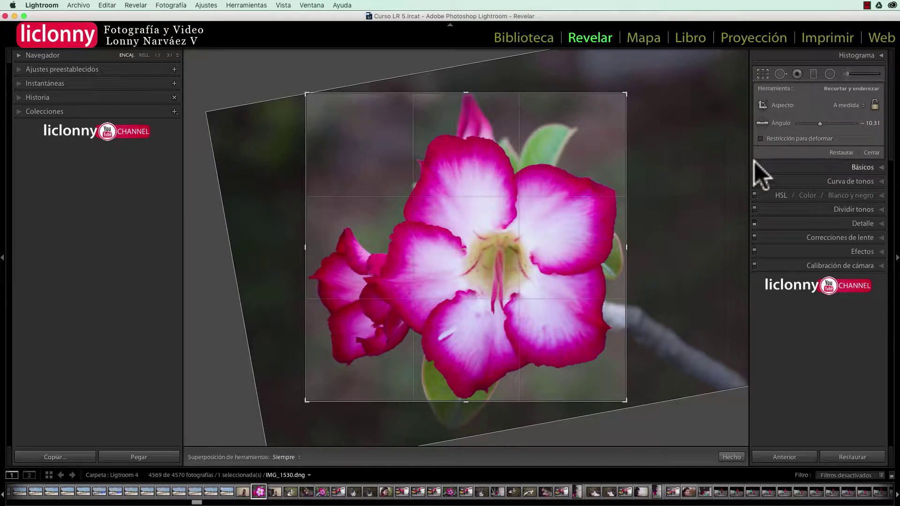
# - Commit the −10.3° tilted crop, hide the left panels and expand the Detail sharpening settings
pyautogui.click(764, 75)
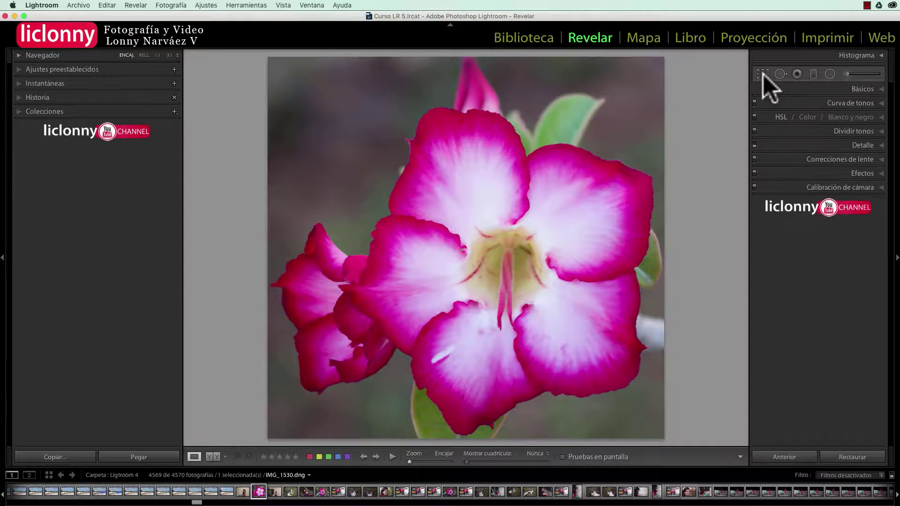
pyautogui.click(1, 258)
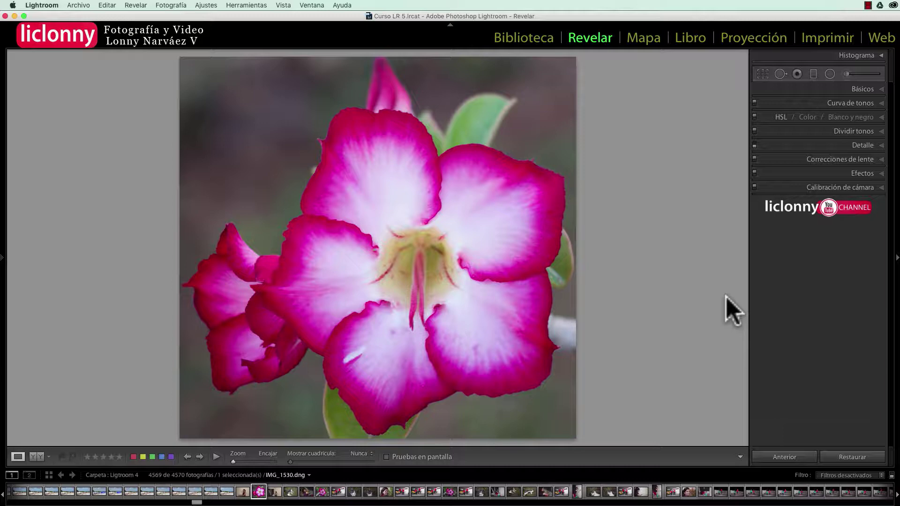
pyautogui.click(881, 145)
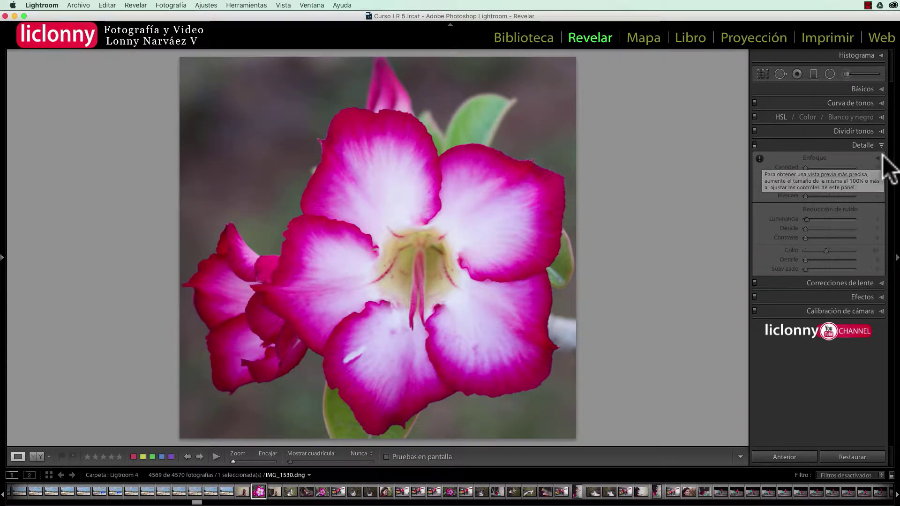
pyautogui.click(879, 89)
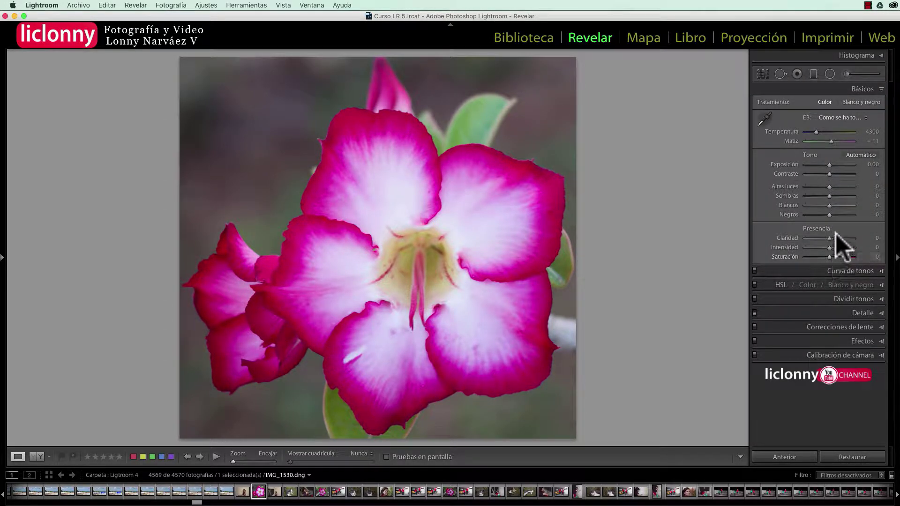
pyautogui.click(879, 89)
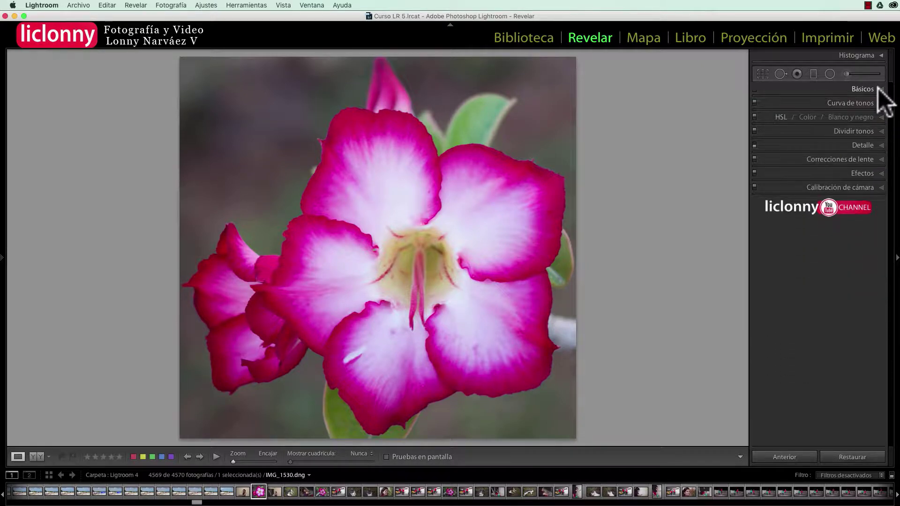
pyautogui.click(877, 145)
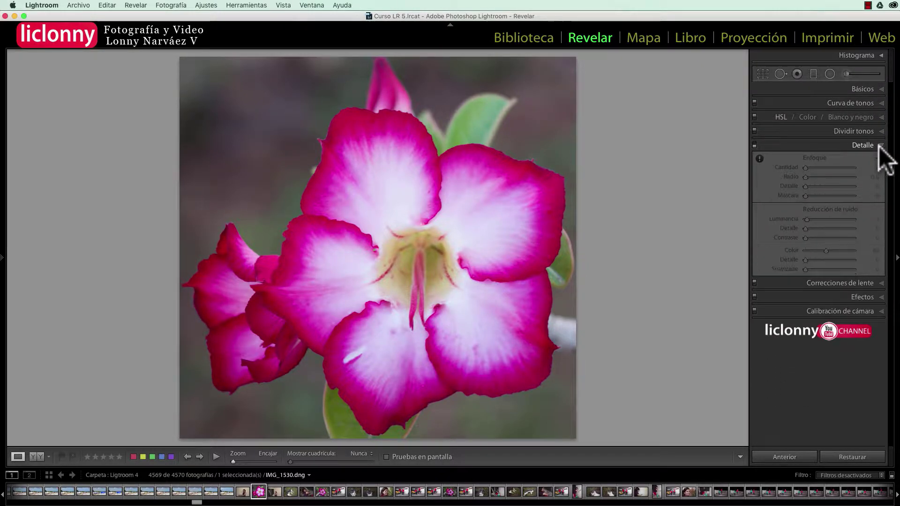
pyautogui.press('z')
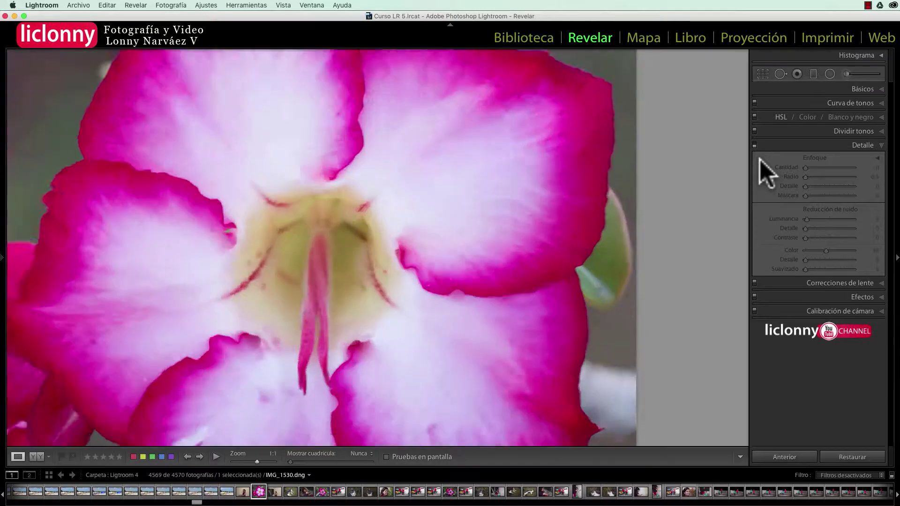
pyautogui.moveTo(441, 164); pyautogui.dragTo(555, 203)
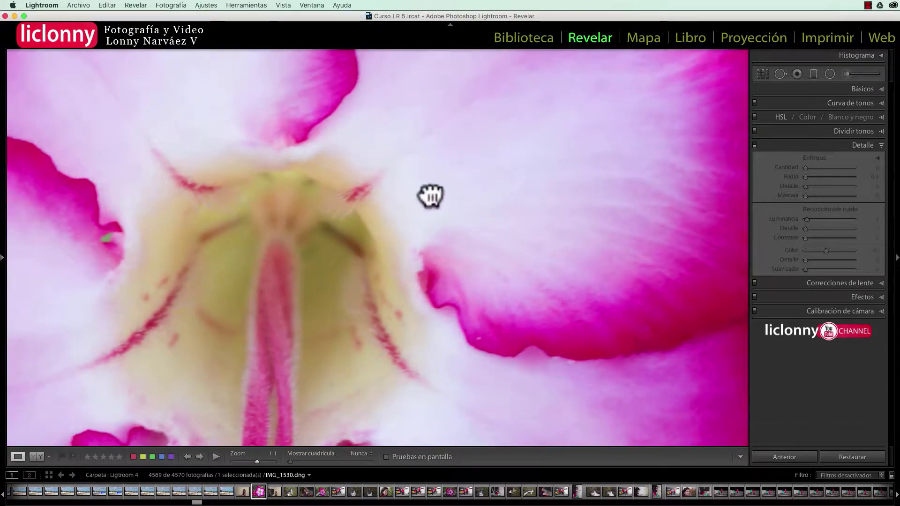
pyautogui.moveTo(399, 183)
pyautogui.mouseDown()
pyautogui.moveTo(454, 208)
pyautogui.moveTo(470, 167)
pyautogui.mouseUp()
pyautogui.moveTo(442, 221)
pyautogui.mouseDown()
pyautogui.moveTo(450, 213)
pyautogui.moveTo(443, 189)
pyautogui.moveTo(434, 235)
pyautogui.moveTo(502, 251)
pyautogui.moveTo(502, 291)
pyautogui.moveTo(413, 347)
pyautogui.mouseUp()
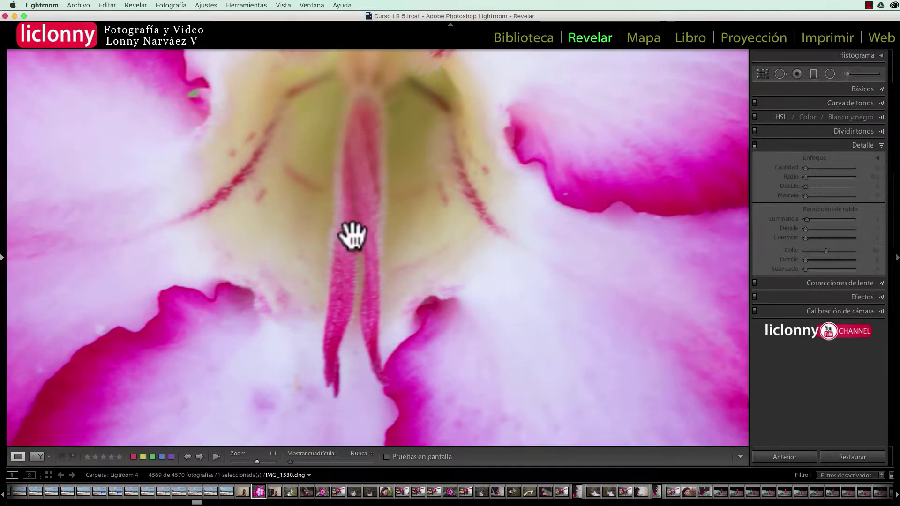
pyautogui.moveTo(376, 311); pyautogui.dragTo(389, 277)
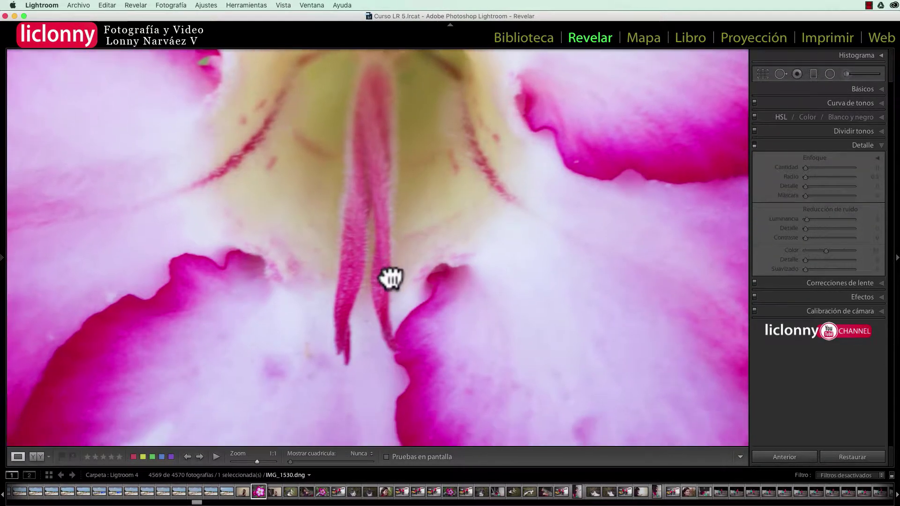
pyautogui.moveTo(374, 220)
pyautogui.mouseDown()
pyautogui.moveTo(412, 277)
pyautogui.moveTo(468, 327)
pyautogui.mouseUp()
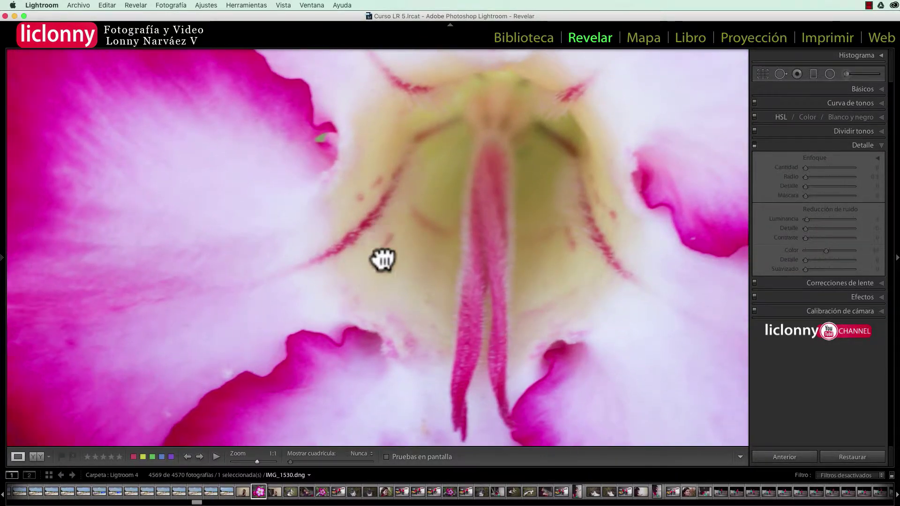
pyautogui.moveTo(382, 257); pyautogui.dragTo(391, 305)
pyautogui.moveTo(403, 209); pyautogui.dragTo(373, 269)
pyautogui.moveTo(427, 201)
pyautogui.mouseDown()
pyautogui.moveTo(301, 258)
pyautogui.moveTo(371, 234)
pyautogui.moveTo(343, 256)
pyautogui.mouseUp()
pyautogui.moveTo(327, 213); pyautogui.dragTo(482, 267)
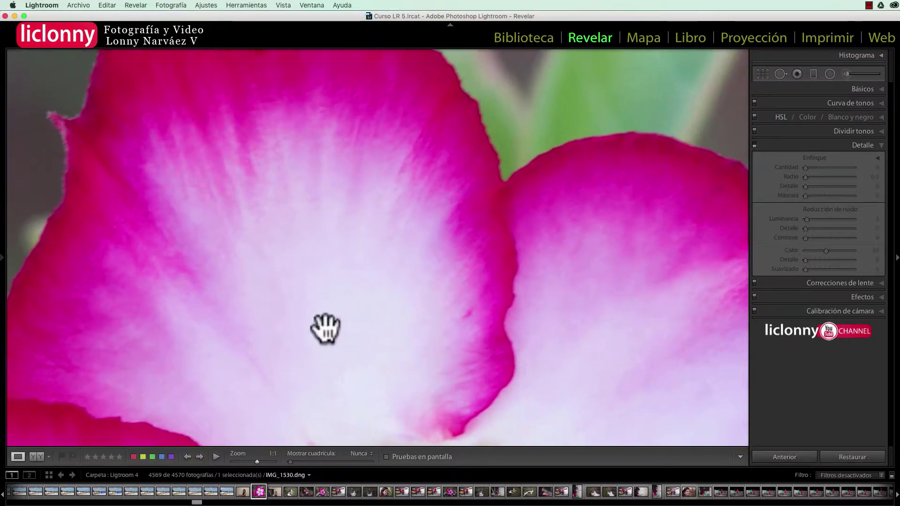
pyautogui.moveTo(323, 325)
pyautogui.mouseDown()
pyautogui.moveTo(487, 337)
pyautogui.moveTo(337, 215)
pyautogui.moveTo(339, 233)
pyautogui.moveTo(402, 326)
pyautogui.moveTo(354, 386)
pyautogui.moveTo(151, 227)
pyautogui.mouseUp()
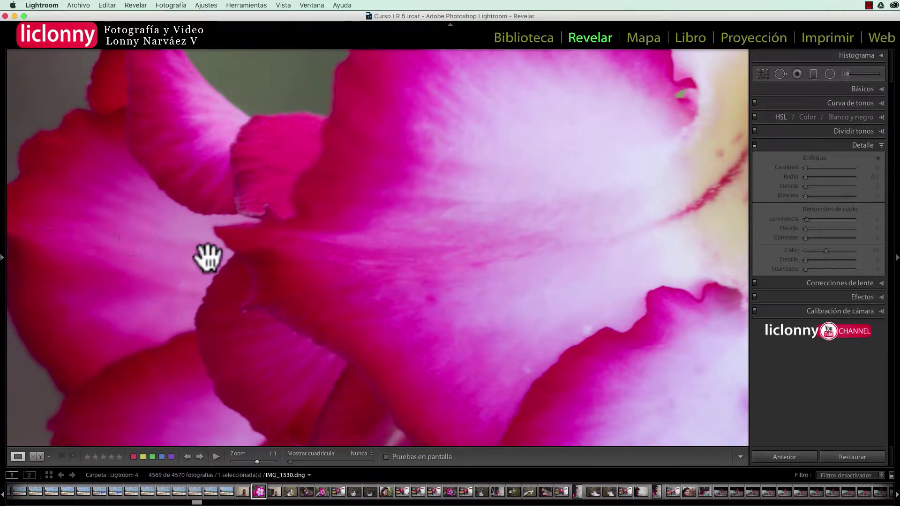
pyautogui.moveTo(207, 255)
pyautogui.mouseDown()
pyautogui.moveTo(474, 272)
pyautogui.moveTo(488, 251)
pyautogui.moveTo(342, 283)
pyautogui.moveTo(504, 245)
pyautogui.moveTo(451, 229)
pyautogui.mouseUp()
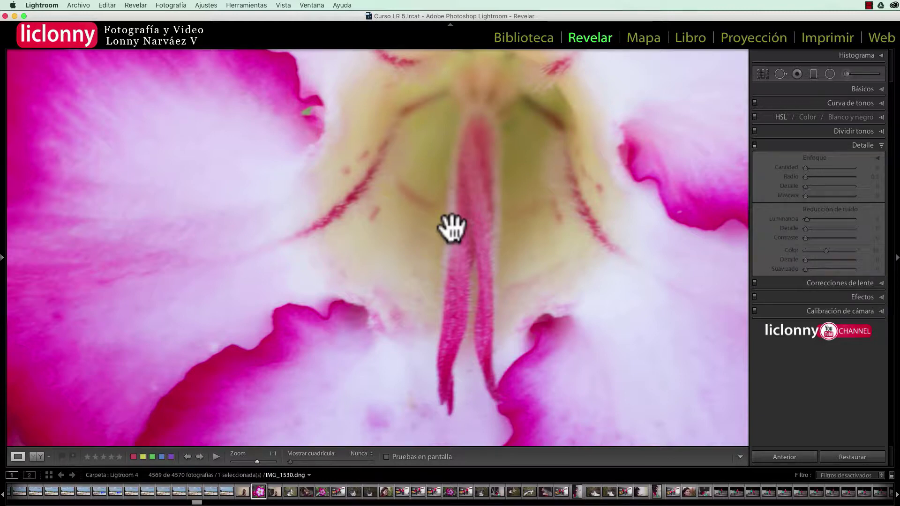
pyautogui.moveTo(498, 235)
pyautogui.mouseDown()
pyautogui.moveTo(454, 243)
pyautogui.moveTo(459, 235)
pyautogui.mouseUp()
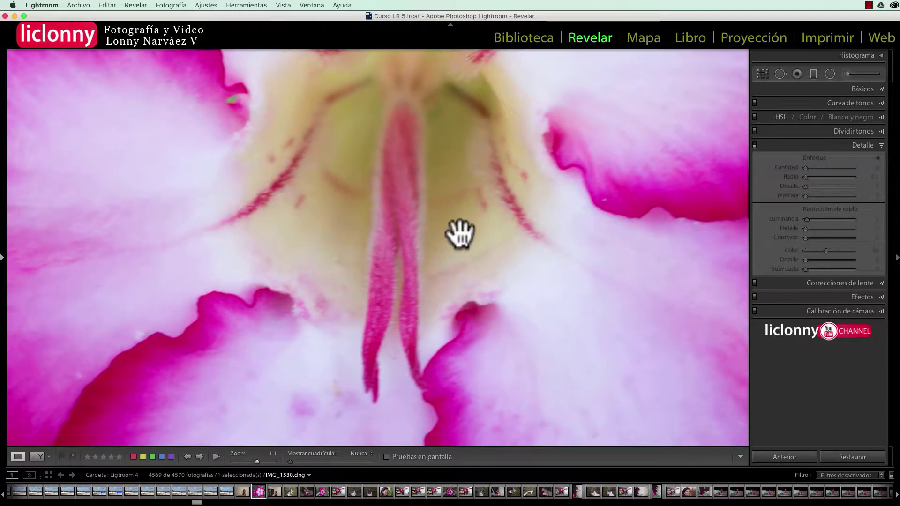
pyautogui.moveTo(562, 281); pyautogui.dragTo(476, 263)
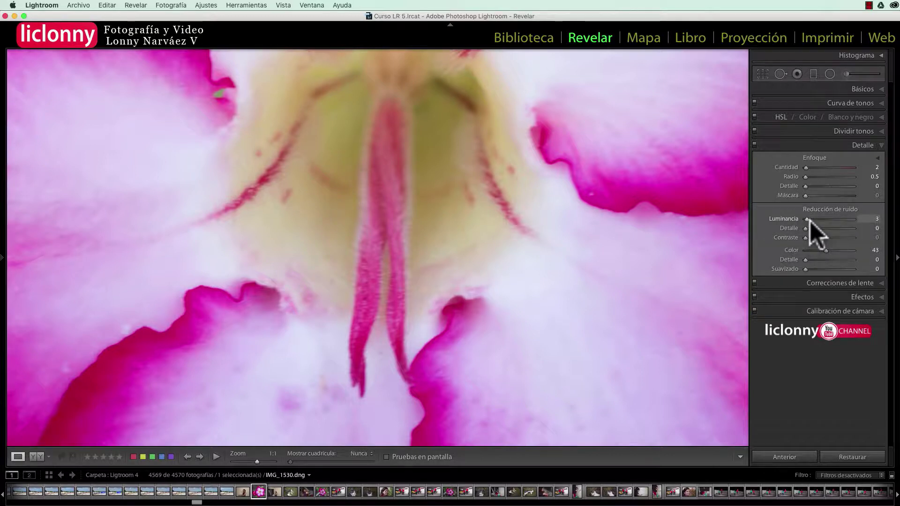
# - Set luminance noise reduction to 22 with noise-reduction detail 83
pyautogui.click(812, 221)
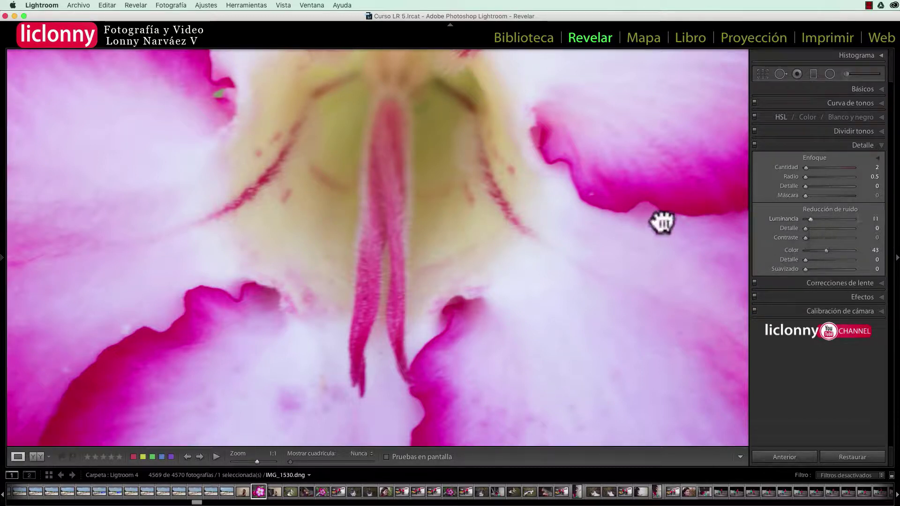
pyautogui.moveTo(663, 221)
pyautogui.mouseDown()
pyautogui.moveTo(424, 242)
pyautogui.moveTo(444, 155)
pyautogui.mouseUp()
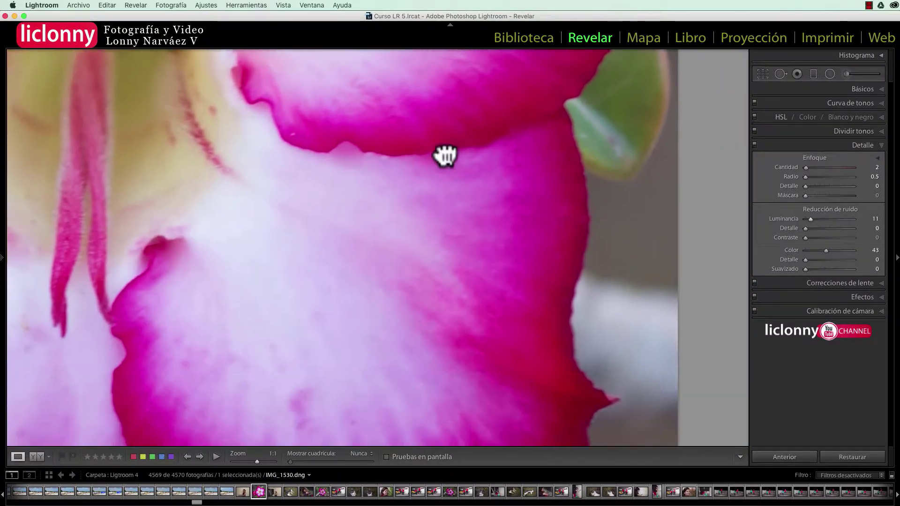
pyautogui.moveTo(407, 261); pyautogui.dragTo(444, 231)
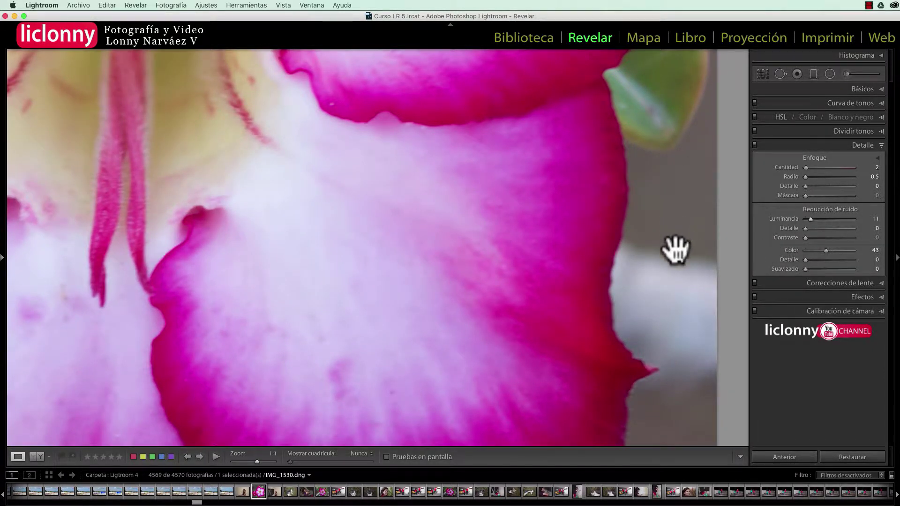
pyautogui.click(811, 219)
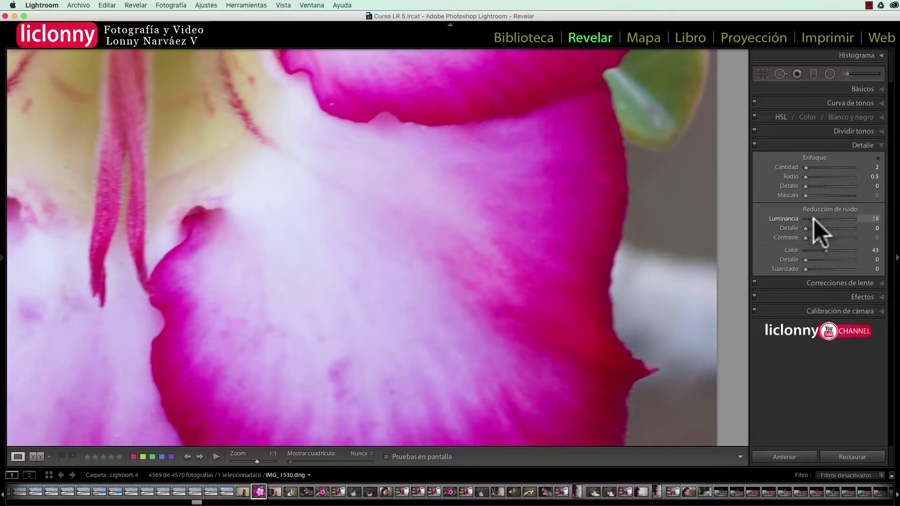
pyautogui.click(813, 219)
pyautogui.moveTo(808, 228); pyautogui.dragTo(828, 229)
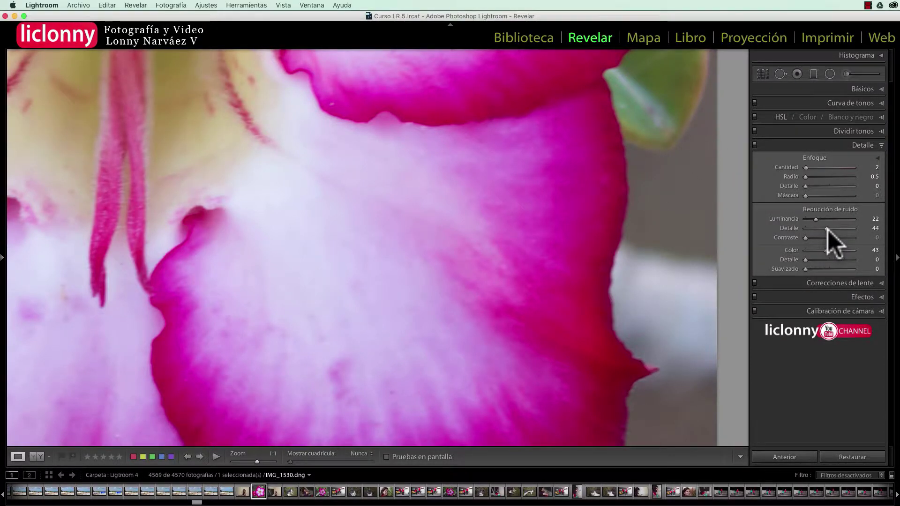
pyautogui.click(828, 230)
pyautogui.moveTo(828, 230); pyautogui.dragTo(839, 230)
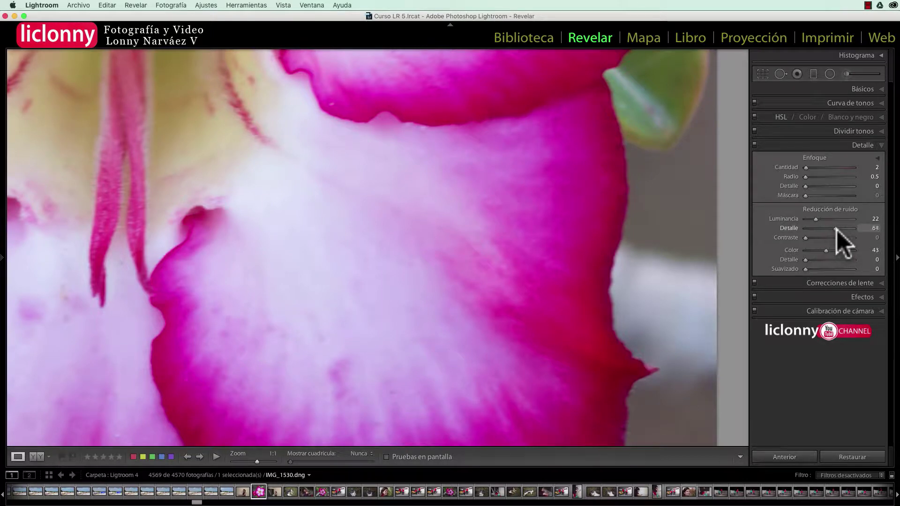
pyautogui.moveTo(354, 221); pyautogui.dragTo(372, 243)
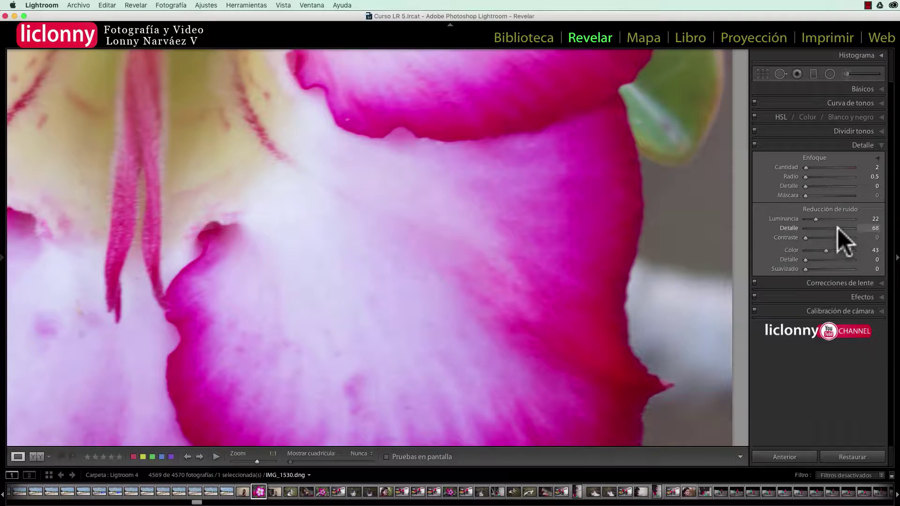
pyautogui.moveTo(843, 229); pyautogui.dragTo(844, 228)
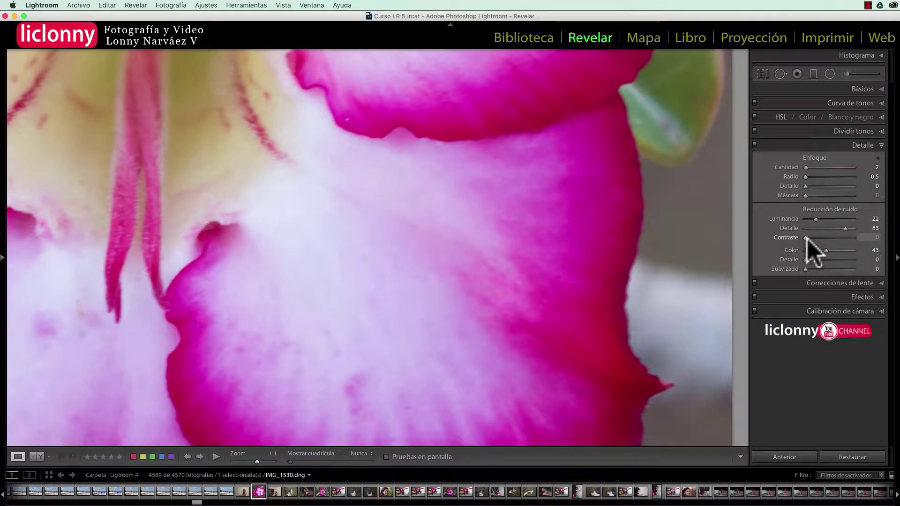
# - Set noise-reduction contrast 19, colour 45 and smoothness 32, then switch detail adjustments off to compare
pyautogui.moveTo(814, 239); pyautogui.dragTo(817, 239)
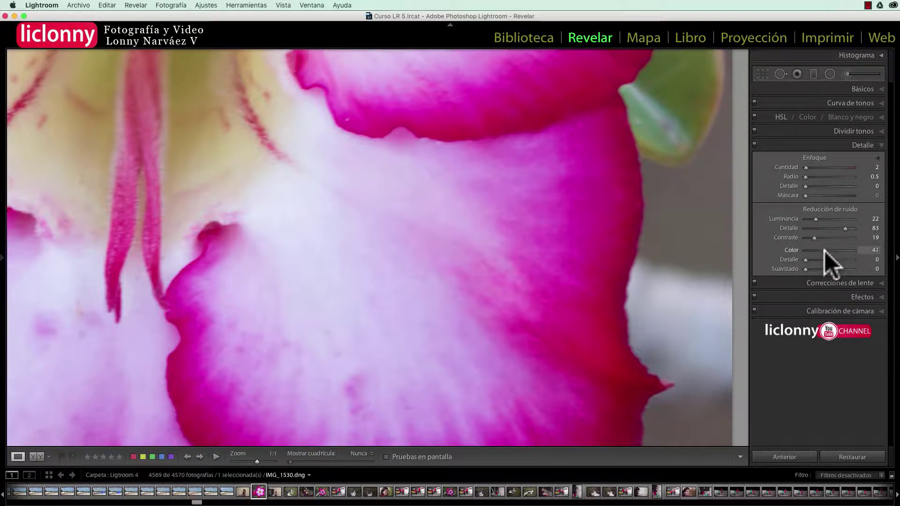
pyautogui.moveTo(826, 251); pyautogui.dragTo(825, 252)
pyautogui.moveTo(805, 260); pyautogui.dragTo(829, 260)
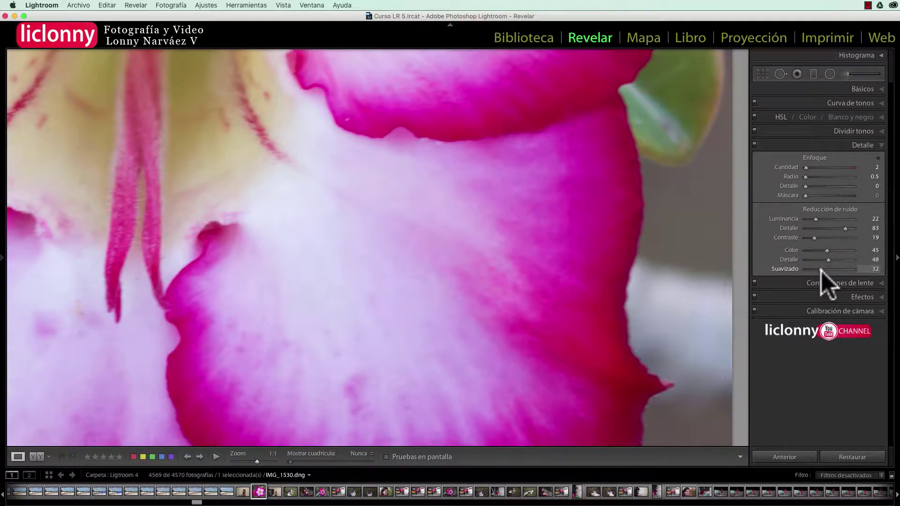
pyautogui.moveTo(623, 245)
pyautogui.mouseDown()
pyautogui.moveTo(655, 281)
pyautogui.moveTo(532, 211)
pyautogui.moveTo(590, 227)
pyautogui.mouseUp()
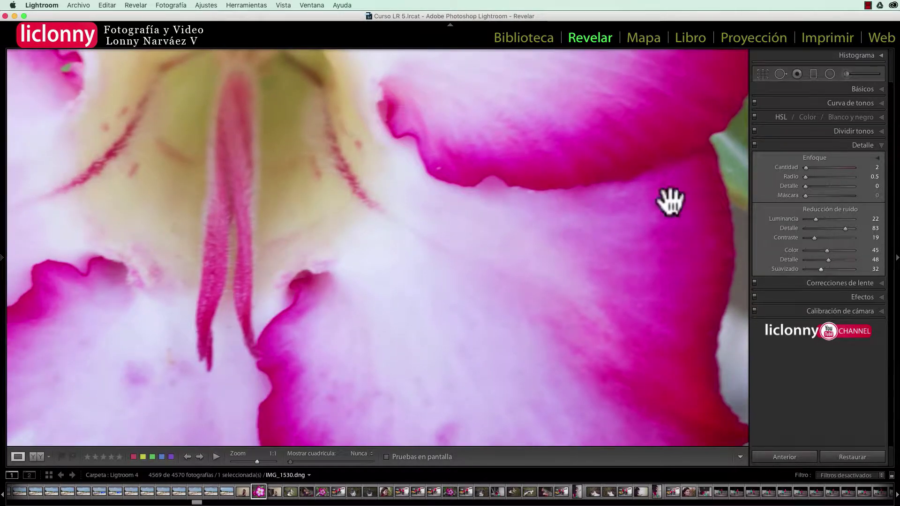
pyautogui.click(754, 146)
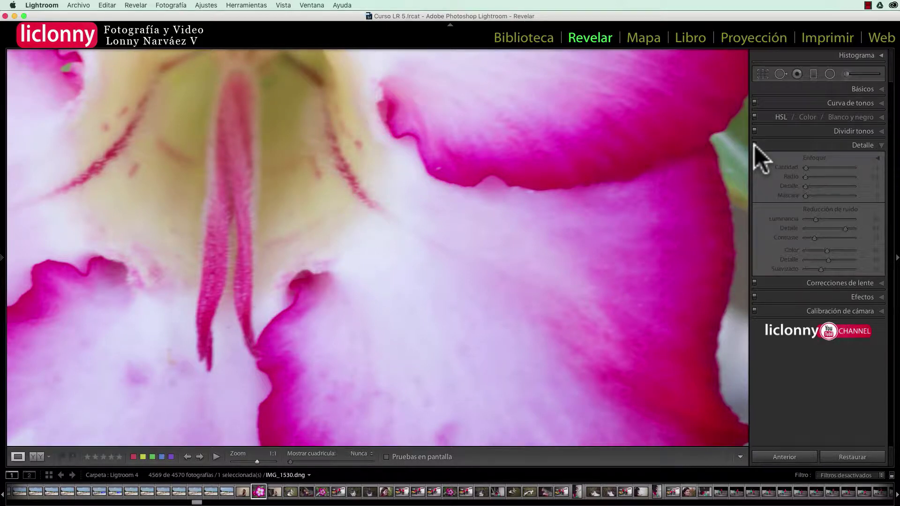
# - Switch detail adjustments back on and raise the sharpening amount to 107
pyautogui.click(754, 145)
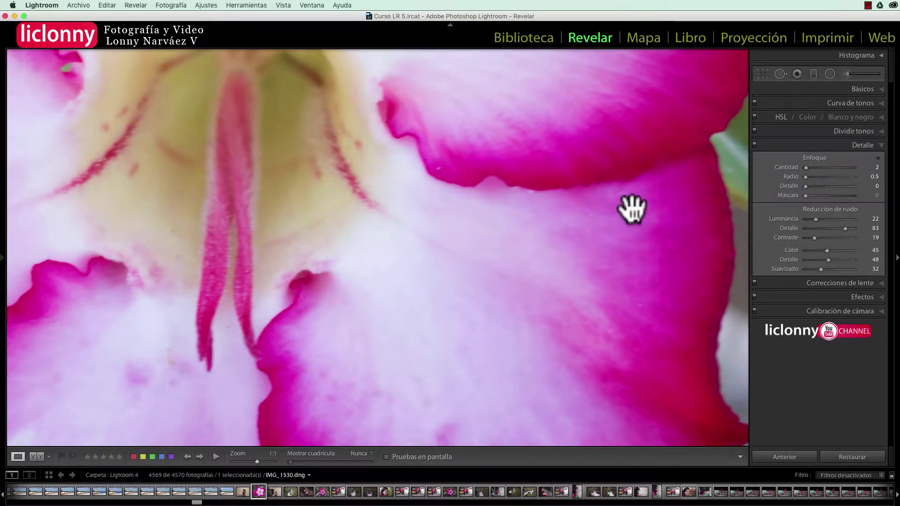
pyautogui.moveTo(632, 209); pyautogui.dragTo(549, 199)
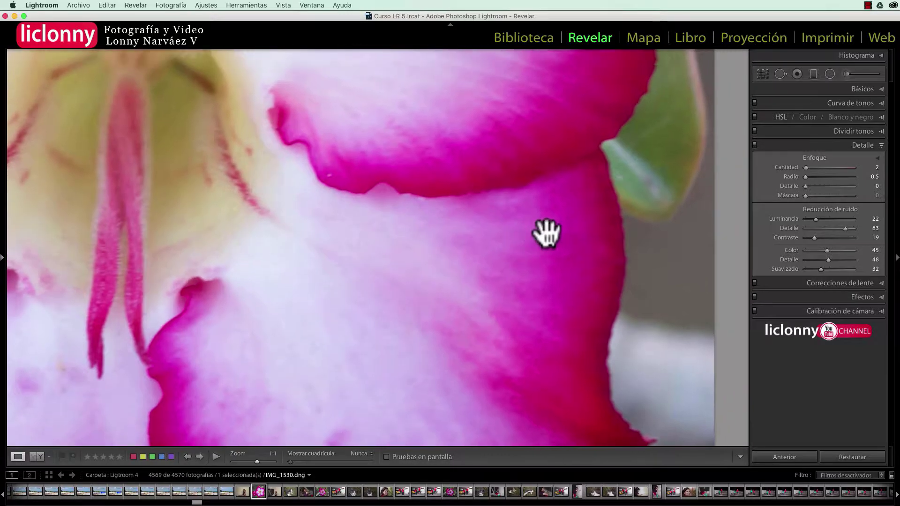
pyautogui.moveTo(546, 233); pyautogui.dragTo(534, 251)
pyautogui.moveTo(619, 247); pyautogui.dragTo(630, 267)
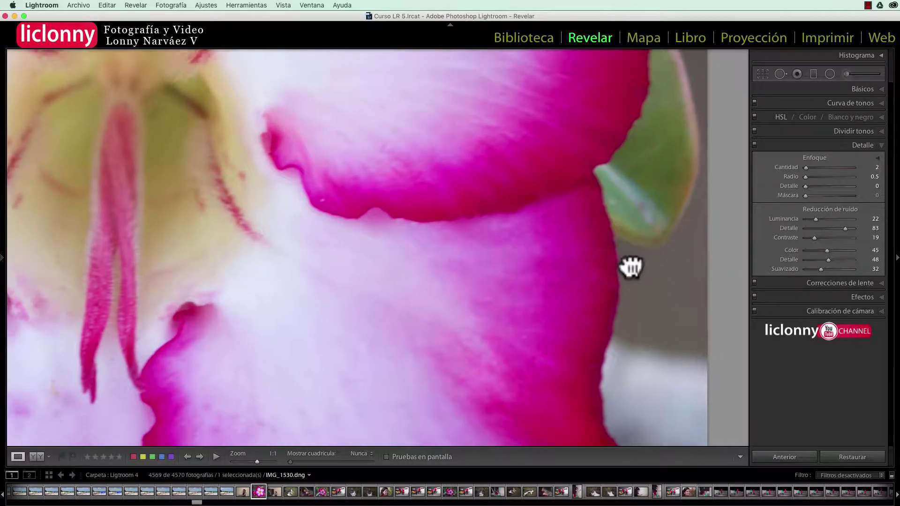
pyautogui.moveTo(466, 273); pyautogui.dragTo(505, 249)
pyautogui.moveTo(462, 275); pyautogui.dragTo(473, 271)
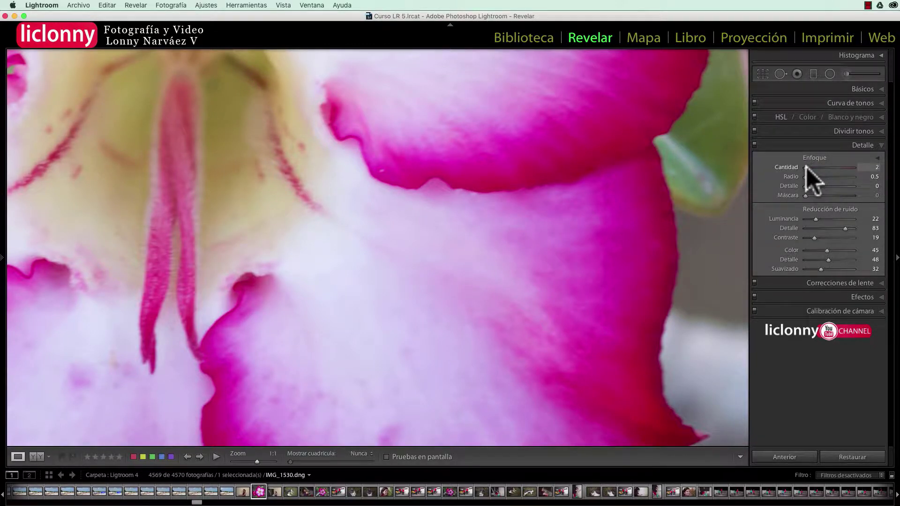
pyautogui.moveTo(806, 167); pyautogui.dragTo(823, 167)
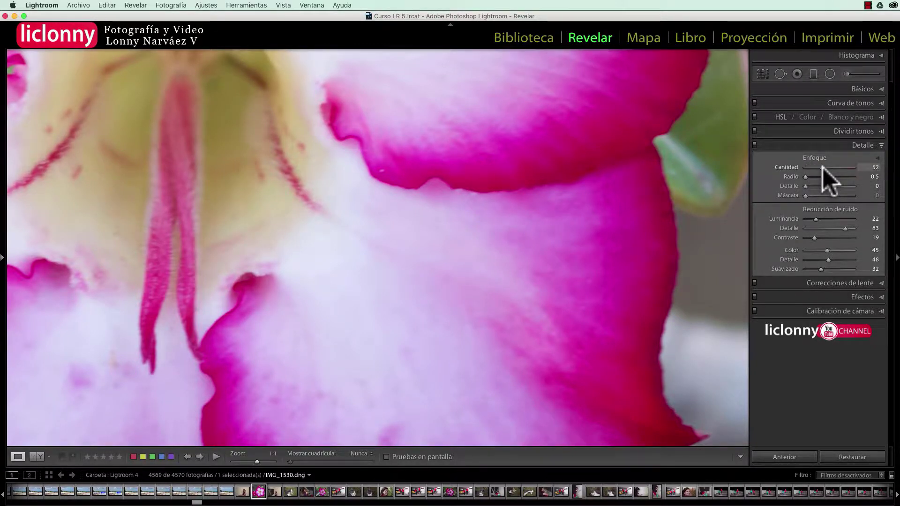
pyautogui.moveTo(822, 168); pyautogui.dragTo(839, 167)
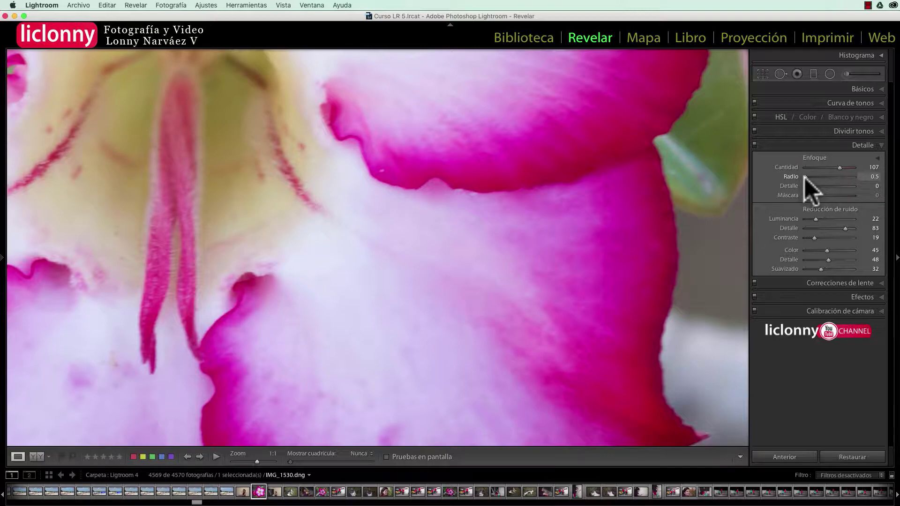
# - Set sharpening radius 2.3 and detail 46, and raise luminance noise reduction to 59
pyautogui.moveTo(804, 178); pyautogui.dragTo(835, 180)
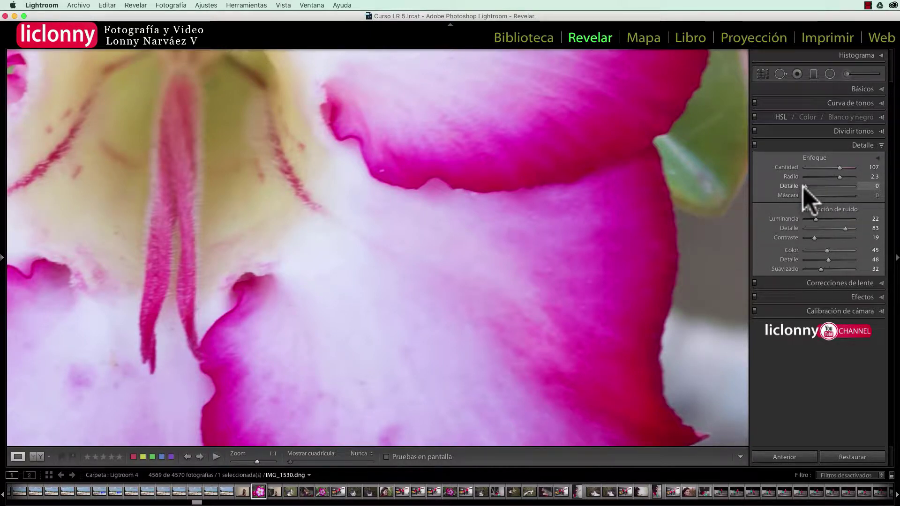
pyautogui.moveTo(803, 187); pyautogui.dragTo(819, 187)
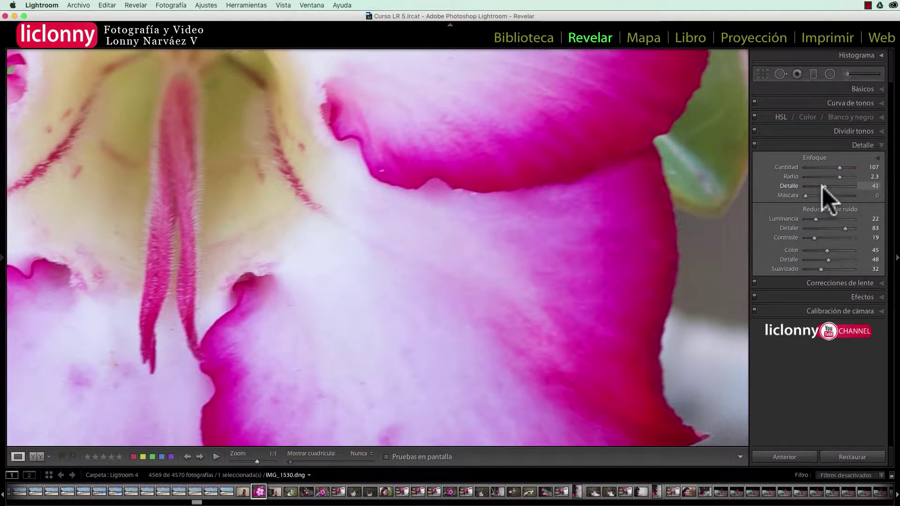
pyautogui.moveTo(822, 187); pyautogui.dragTo(820, 187)
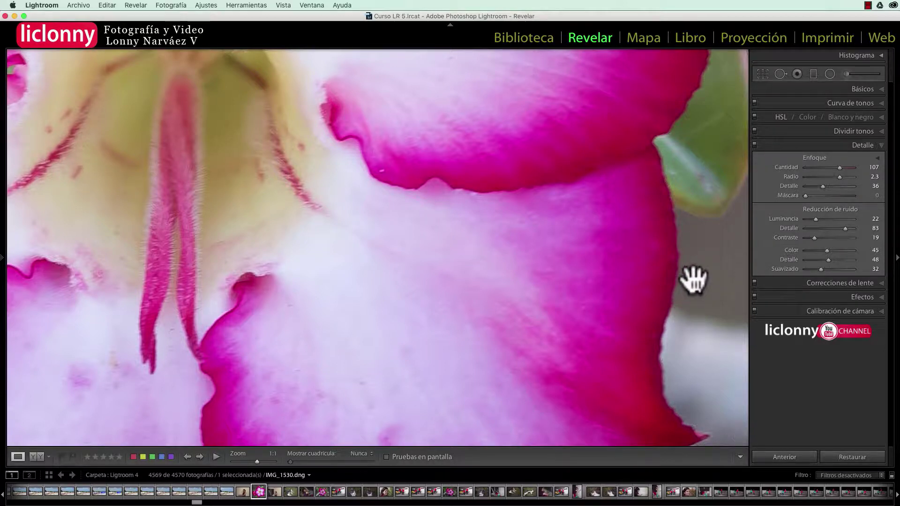
pyautogui.moveTo(814, 219); pyautogui.dragTo(824, 219)
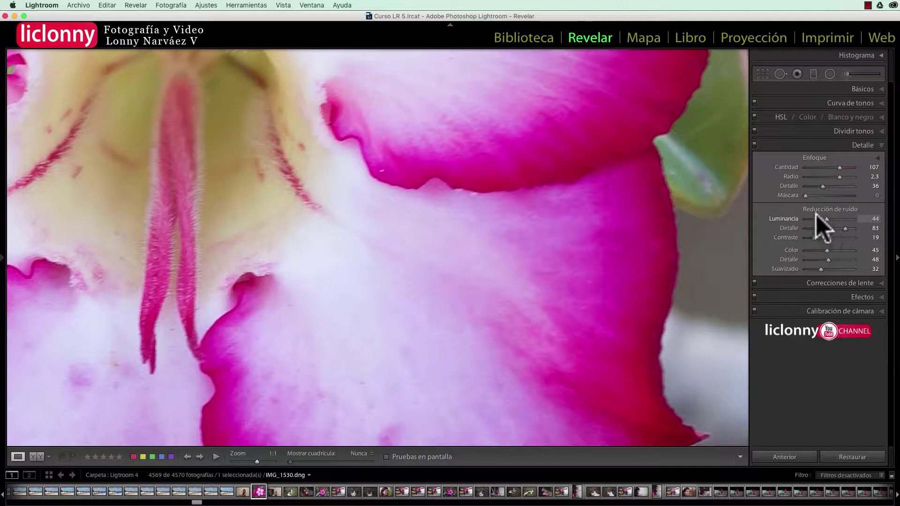
pyautogui.moveTo(823, 187); pyautogui.dragTo(830, 187)
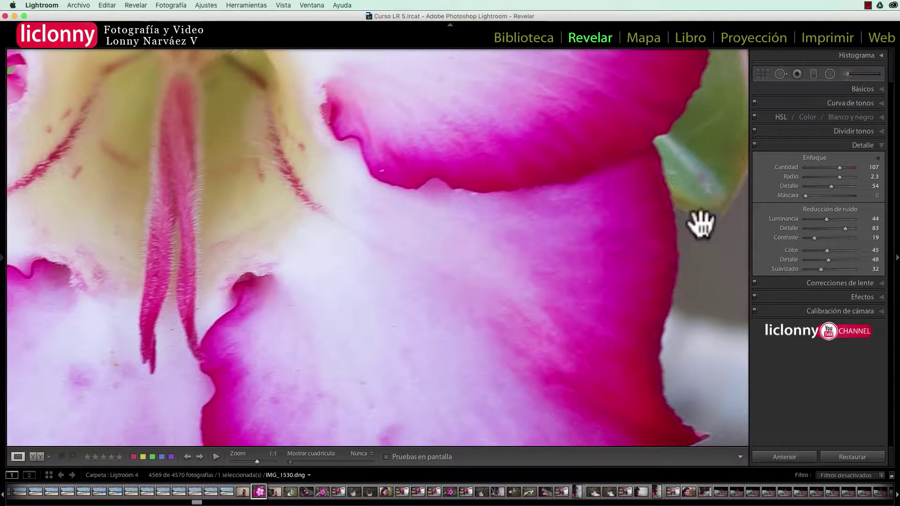
pyautogui.moveTo(827, 219)
pyautogui.mouseDown()
pyautogui.moveTo(841, 220)
pyautogui.moveTo(826, 220)
pyautogui.moveTo(833, 219)
pyautogui.mouseUp()
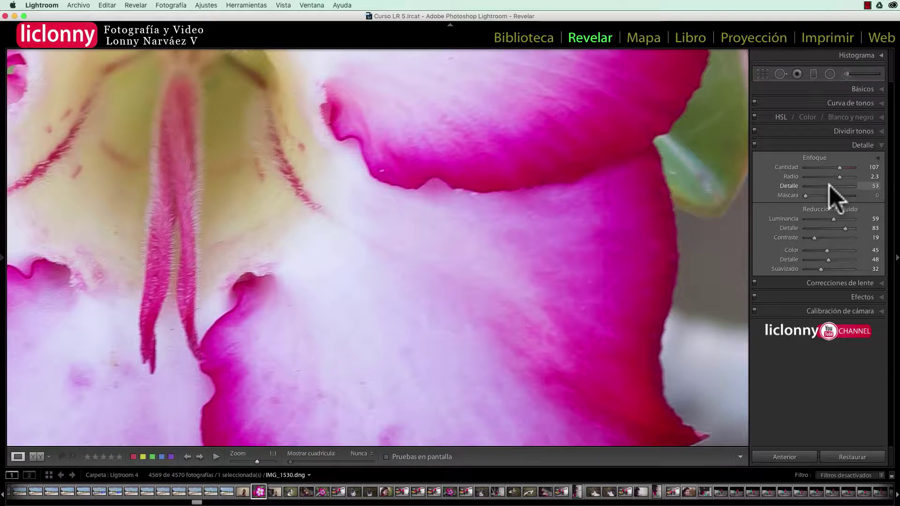
pyautogui.moveTo(828, 186); pyautogui.dragTo(826, 186)
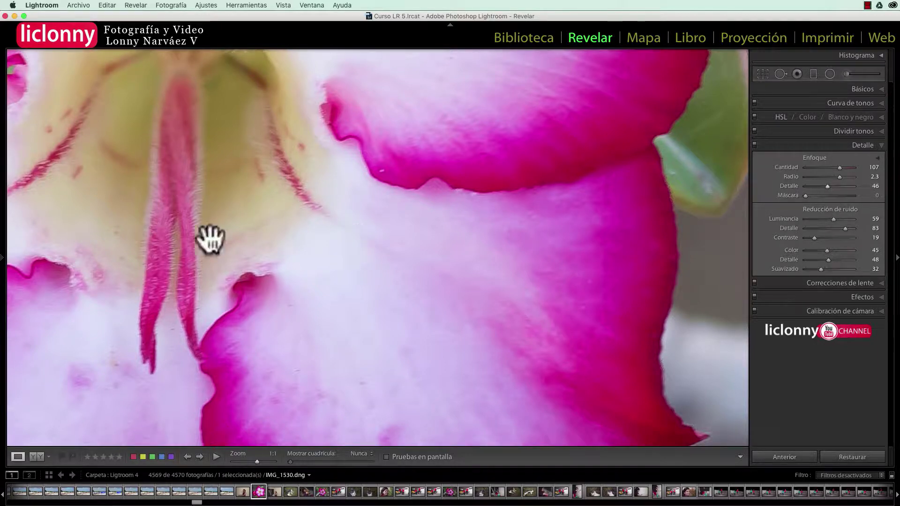
pyautogui.moveTo(209, 237); pyautogui.dragTo(256, 219)
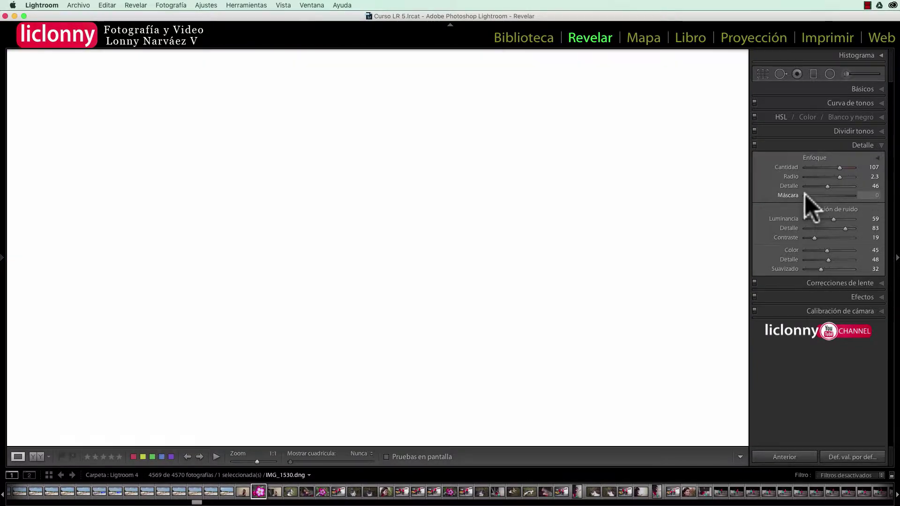
pyautogui.keyDown('alt'); pyautogui.click(806, 195); pyautogui.keyUp('alt')
pyautogui.moveTo(805, 195); pyautogui.dragTo(820, 196)
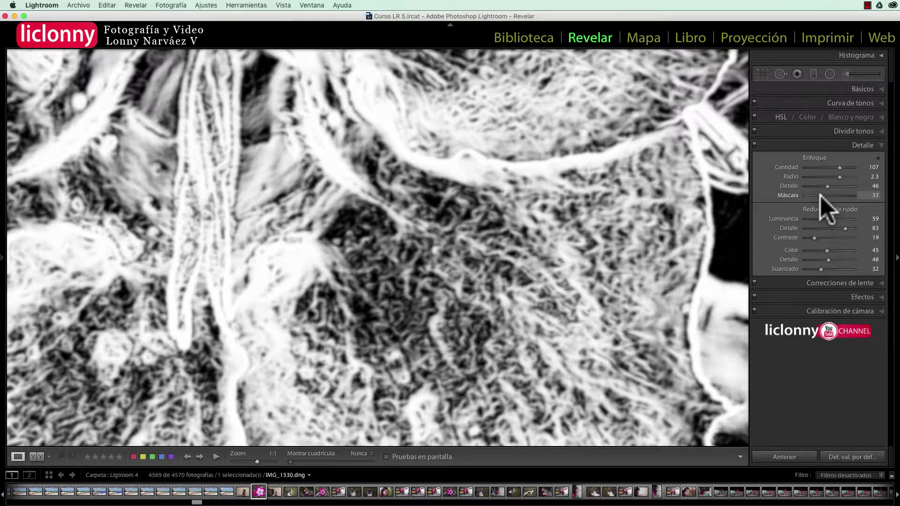
pyautogui.moveTo(821, 196)
pyautogui.mouseDown()
pyautogui.moveTo(845, 196)
pyautogui.moveTo(799, 199)
pyautogui.mouseUp()
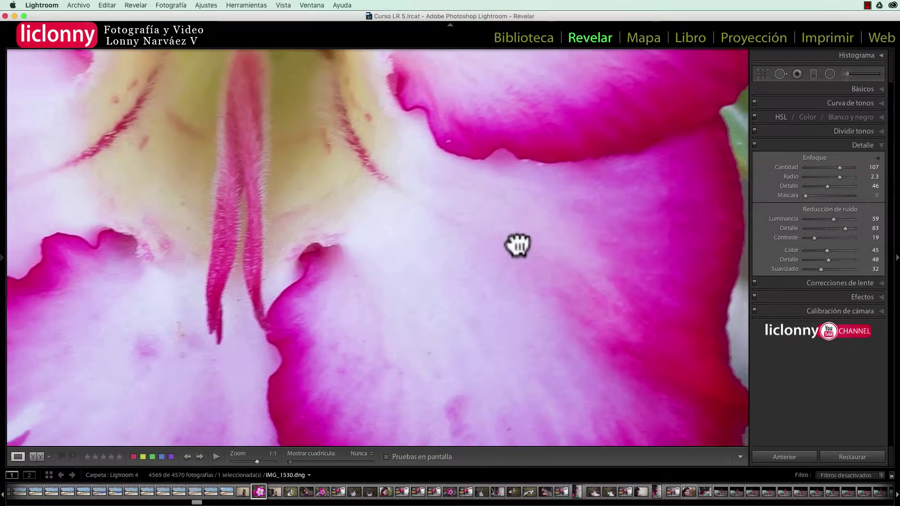
pyautogui.moveTo(456, 251); pyautogui.dragTo(548, 278)
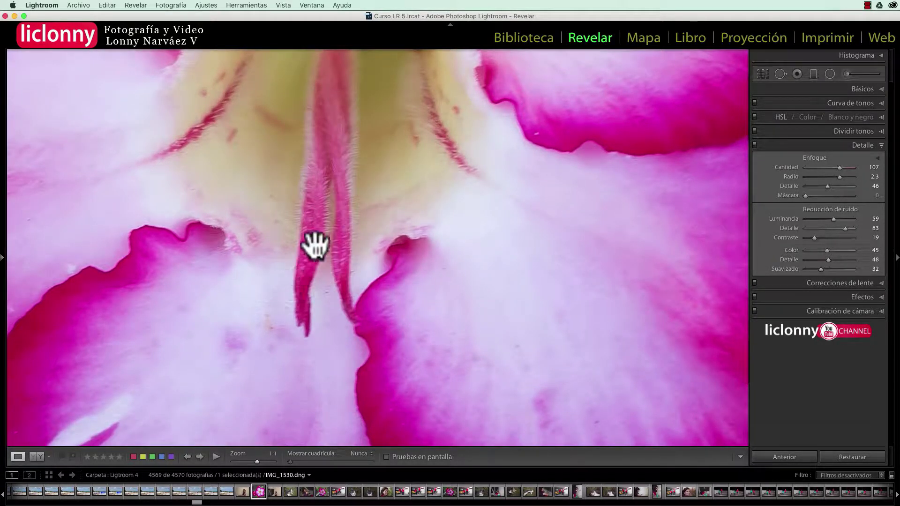
pyautogui.click(755, 146)
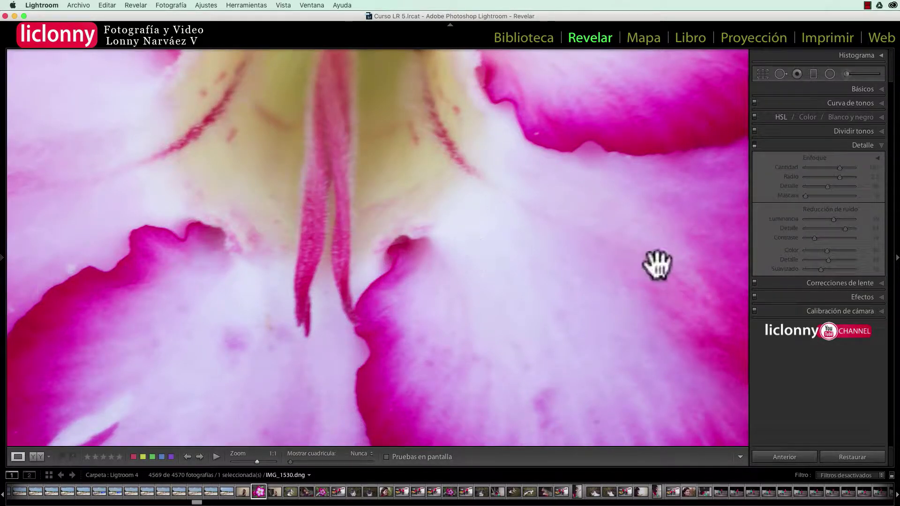
pyautogui.click(754, 145)
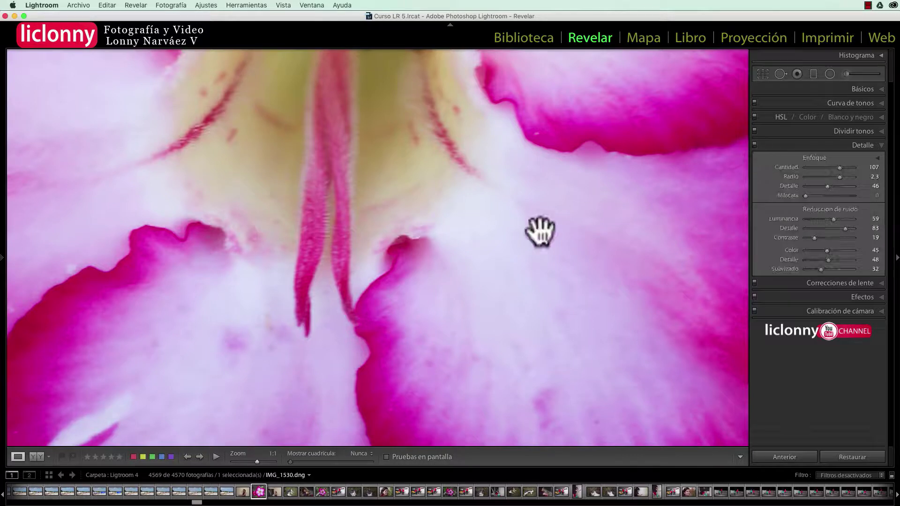
pyautogui.moveTo(337, 269)
pyautogui.mouseDown()
pyautogui.moveTo(315, 291)
pyautogui.moveTo(382, 307)
pyautogui.moveTo(388, 281)
pyautogui.moveTo(443, 259)
pyautogui.mouseUp()
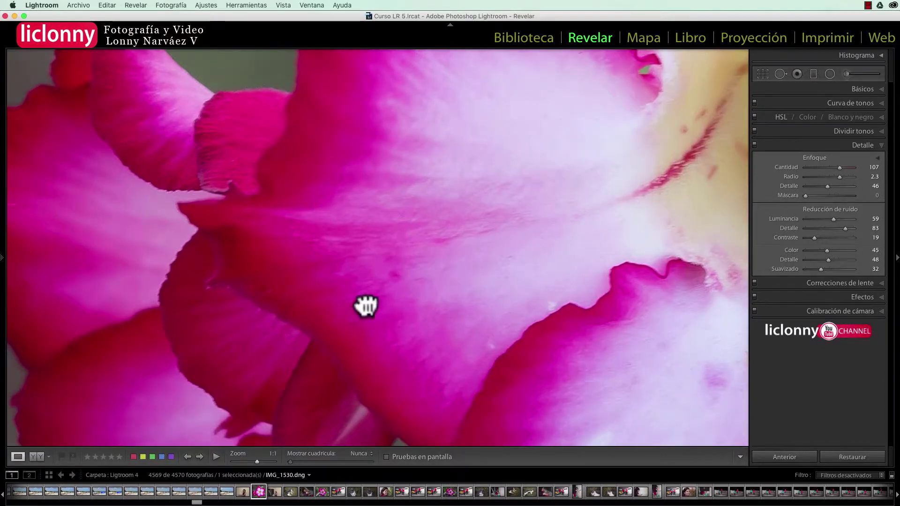
pyautogui.moveTo(365, 307); pyautogui.dragTo(375, 339)
pyautogui.moveTo(375, 254); pyautogui.dragTo(383, 298)
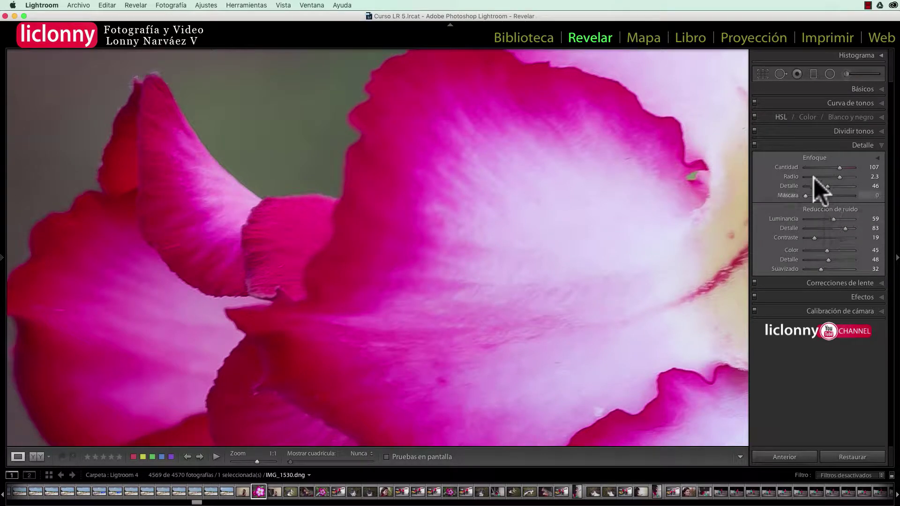
pyautogui.click(754, 145)
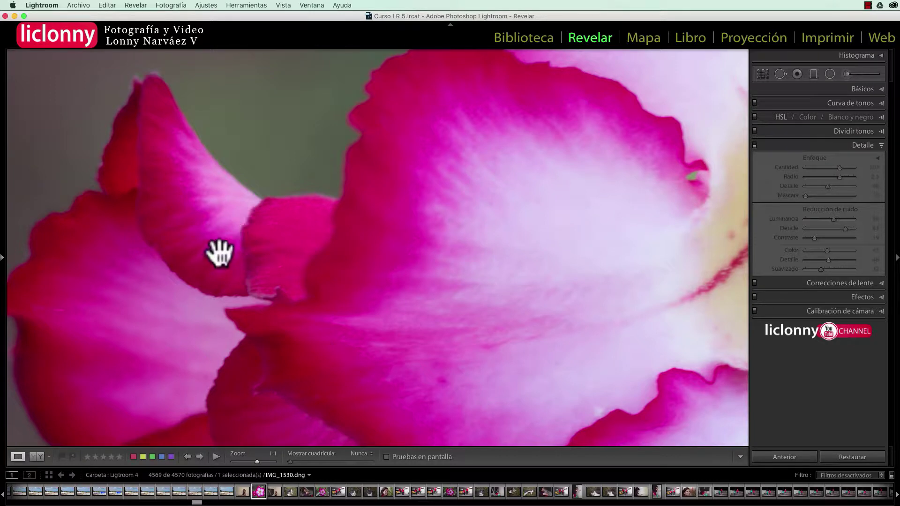
pyautogui.click(755, 144)
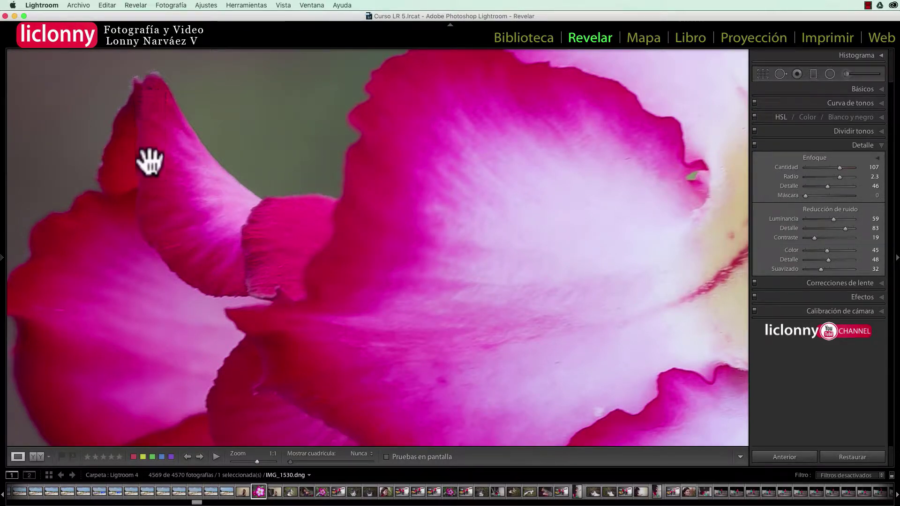
pyautogui.moveTo(382, 255); pyautogui.dragTo(335, 251)
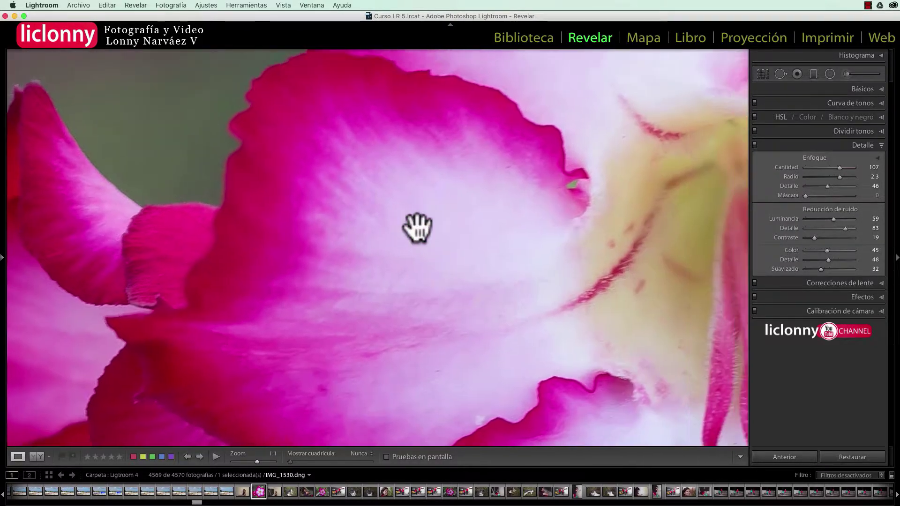
pyautogui.moveTo(433, 247); pyautogui.dragTo(418, 273)
pyautogui.moveTo(410, 177); pyautogui.dragTo(460, 165)
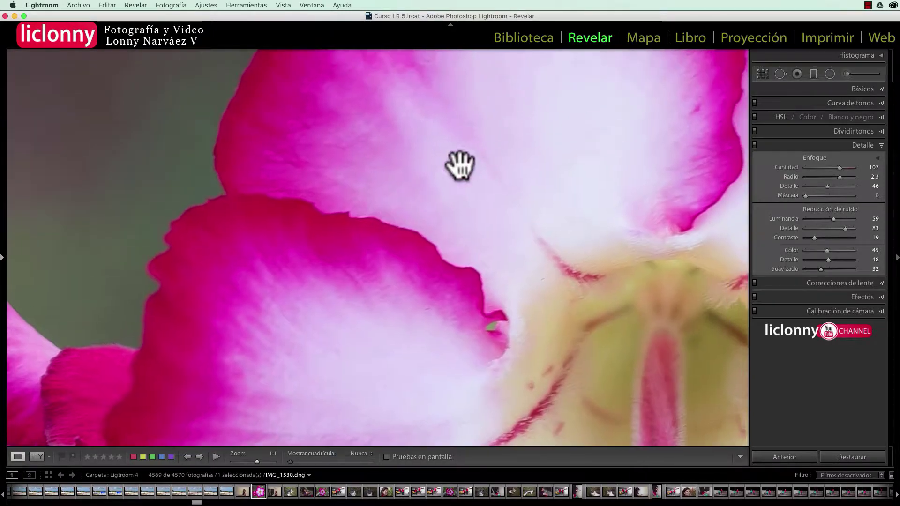
pyautogui.moveTo(402, 194)
pyautogui.mouseDown()
pyautogui.moveTo(394, 192)
pyautogui.moveTo(434, 201)
pyautogui.mouseUp()
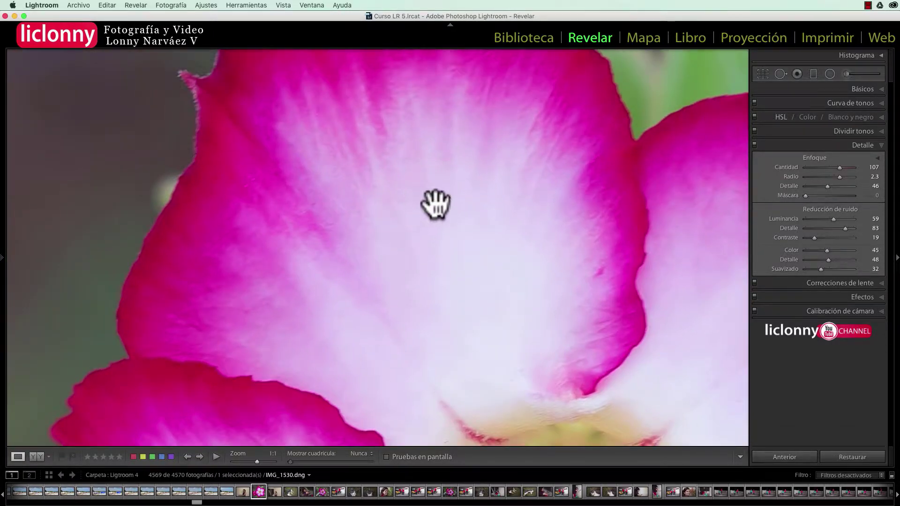
pyautogui.moveTo(428, 165); pyautogui.dragTo(417, 201)
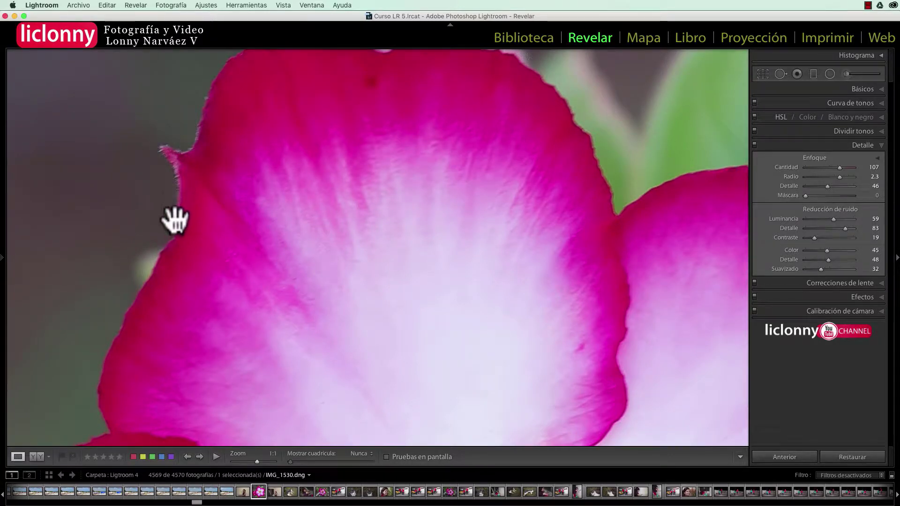
pyautogui.moveTo(196, 168); pyautogui.dragTo(219, 199)
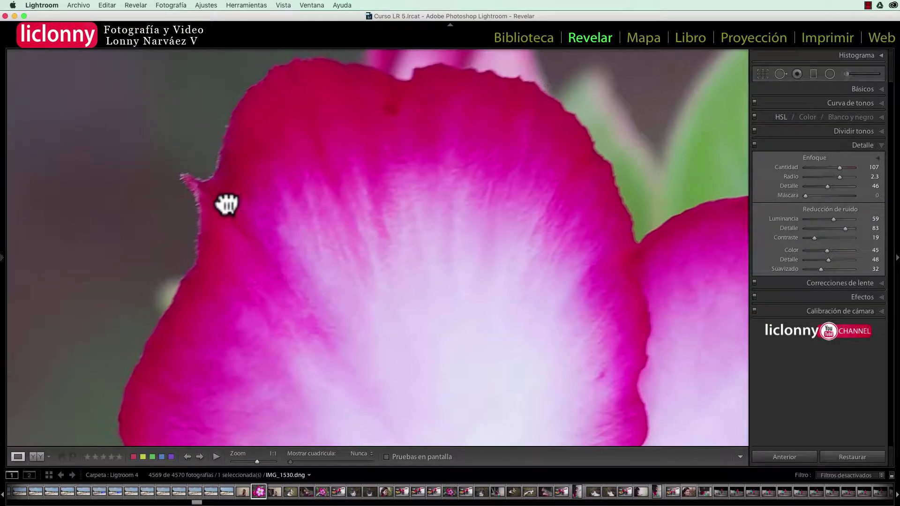
# - Compare detail adjustments off and on, then pan the 1:1 view across the right petal
pyautogui.click(754, 145)
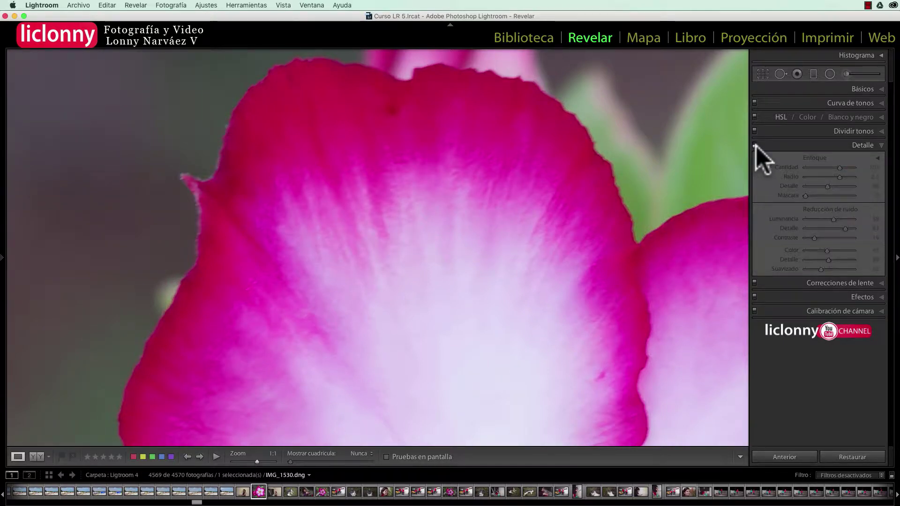
pyautogui.click(754, 144)
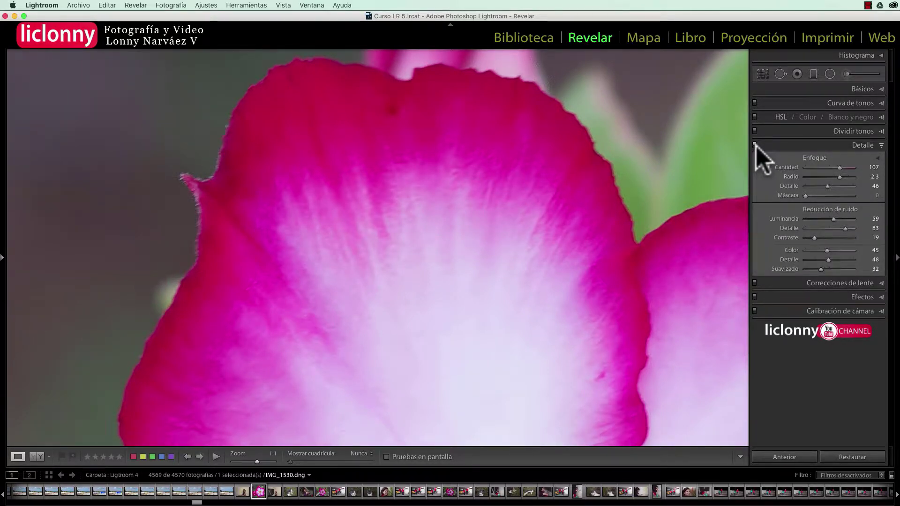
pyautogui.moveTo(427, 165); pyautogui.dragTo(399, 190)
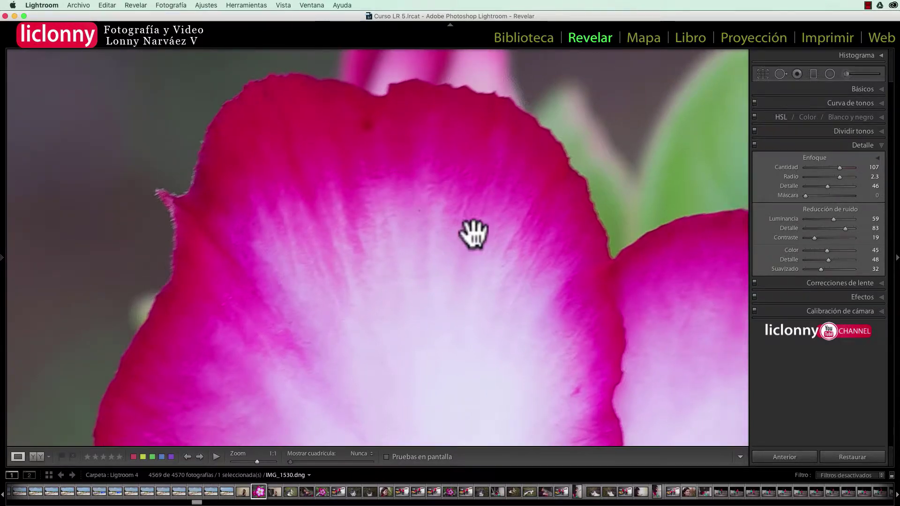
pyautogui.moveTo(474, 233); pyautogui.dragTo(381, 184)
pyautogui.moveTo(442, 217); pyautogui.dragTo(372, 198)
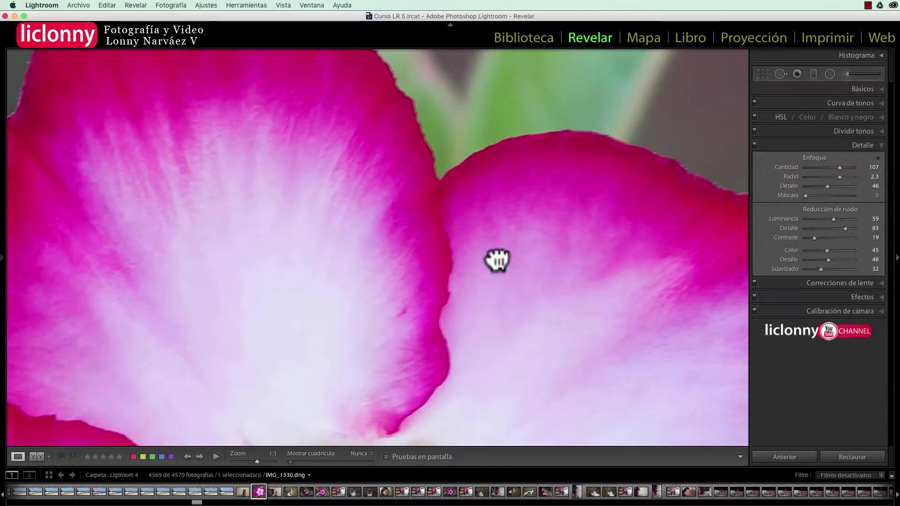
pyautogui.moveTo(497, 259); pyautogui.dragTo(417, 217)
pyautogui.moveTo(558, 282); pyautogui.dragTo(502, 237)
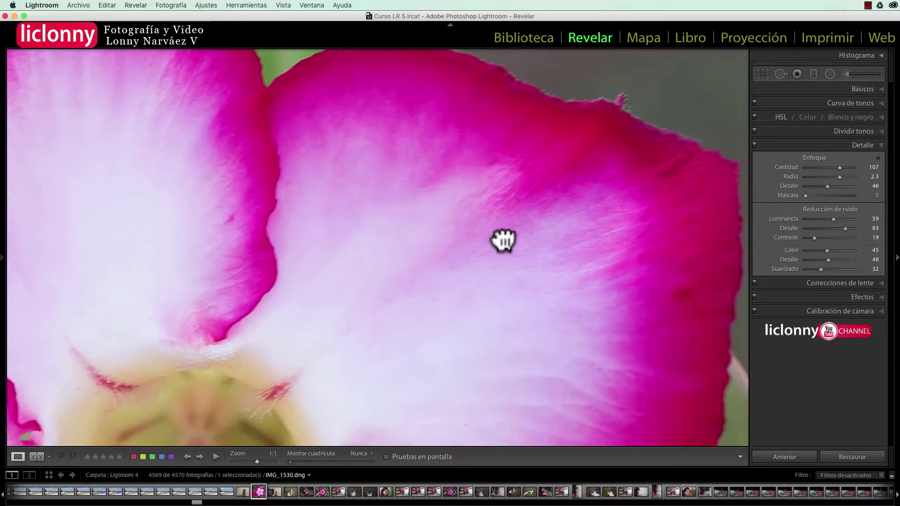
pyautogui.moveTo(567, 229); pyautogui.dragTo(571, 262)
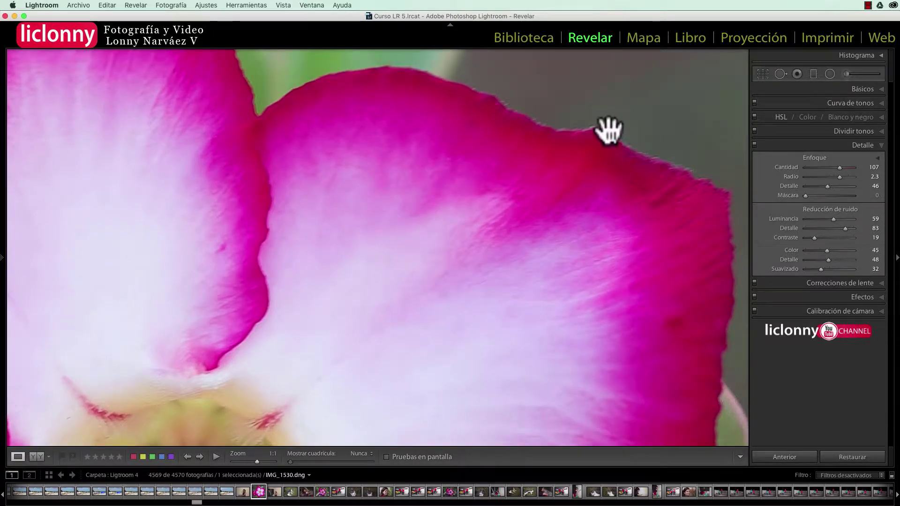
# - Toggle detail adjustments off and on again and move the view toward the flower's throat
pyautogui.click(754, 145)
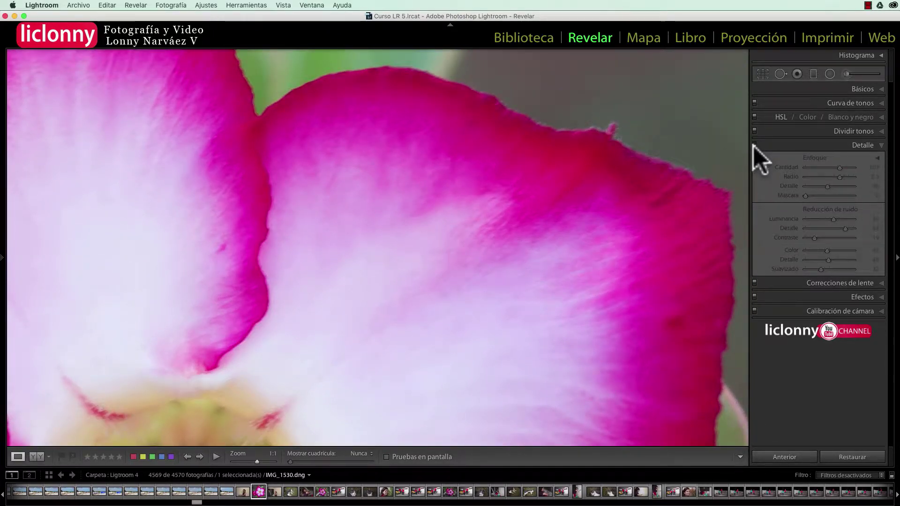
pyautogui.click(753, 145)
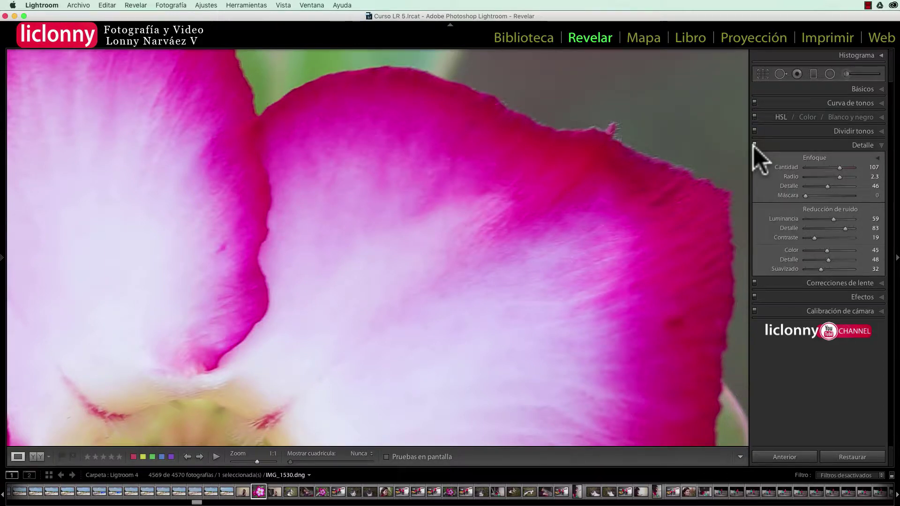
pyautogui.moveTo(627, 237); pyautogui.dragTo(595, 210)
pyautogui.moveTo(589, 263); pyautogui.dragTo(570, 217)
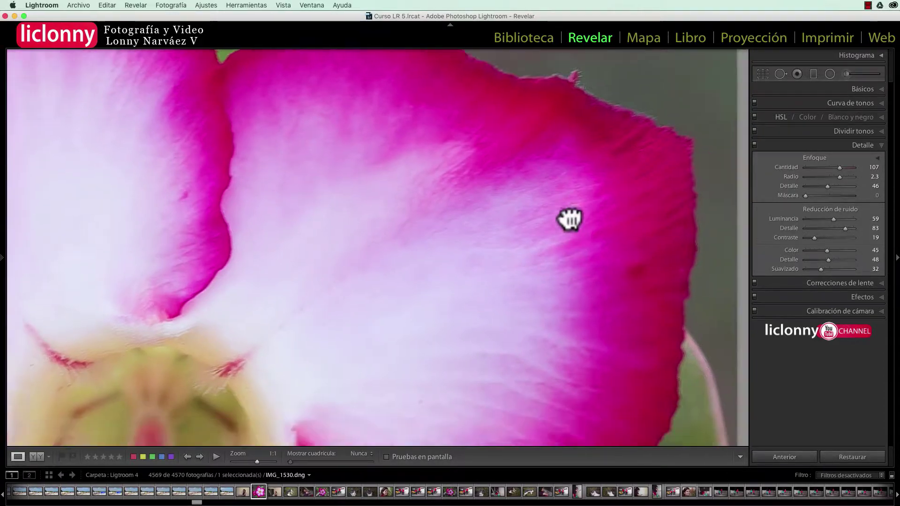
pyautogui.moveTo(565, 262)
pyautogui.mouseDown()
pyautogui.moveTo(564, 229)
pyautogui.moveTo(575, 222)
pyautogui.moveTo(558, 218)
pyautogui.mouseUp()
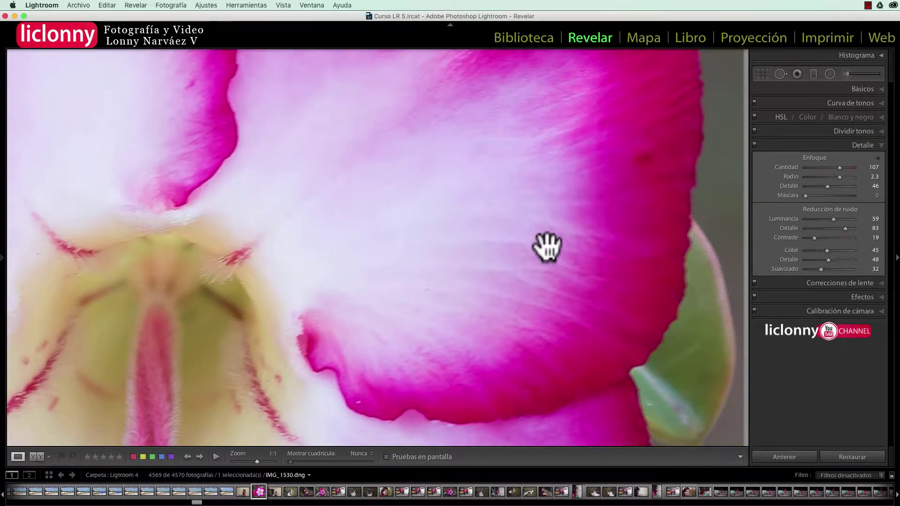
pyautogui.moveTo(552, 251); pyautogui.dragTo(543, 209)
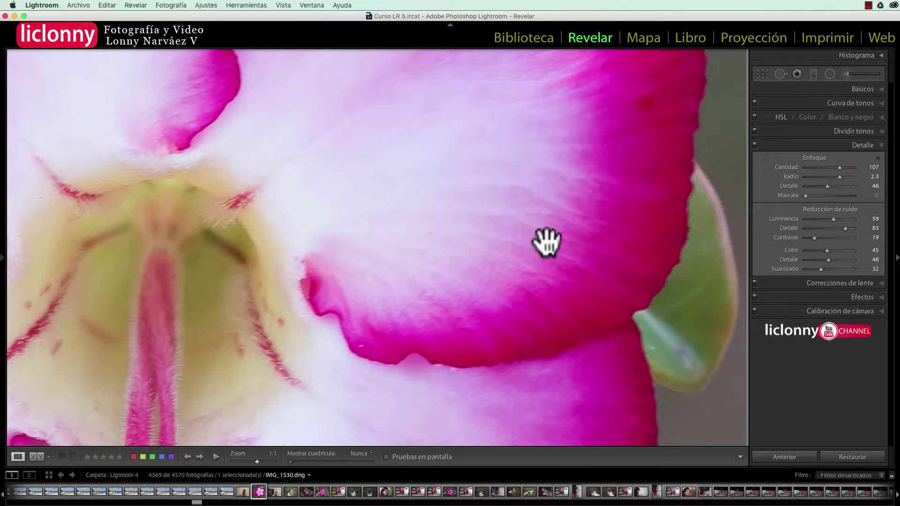
# - Set luminance noise reduction to 51, its contrast to 32 and colour noise detail to 74
pyautogui.moveTo(833, 219); pyautogui.dragTo(828, 219)
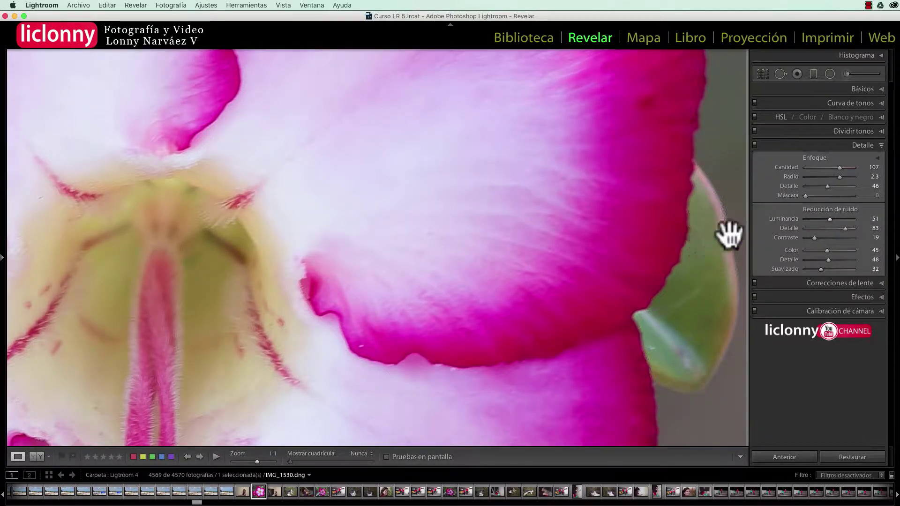
pyautogui.moveTo(813, 237)
pyautogui.mouseDown()
pyautogui.moveTo(800, 237)
pyautogui.moveTo(818, 237)
pyautogui.mouseUp()
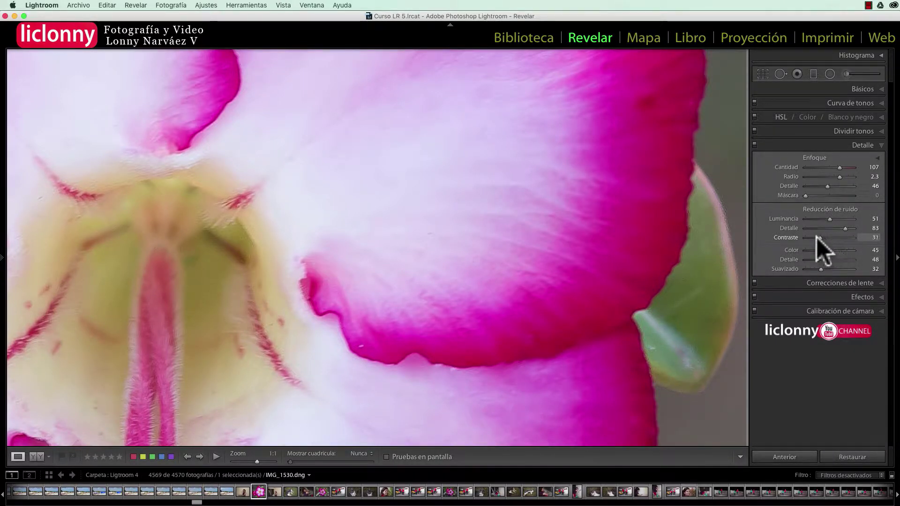
pyautogui.moveTo(826, 251)
pyautogui.mouseDown()
pyautogui.moveTo(837, 251)
pyautogui.moveTo(809, 260)
pyautogui.moveTo(840, 260)
pyautogui.mouseUp()
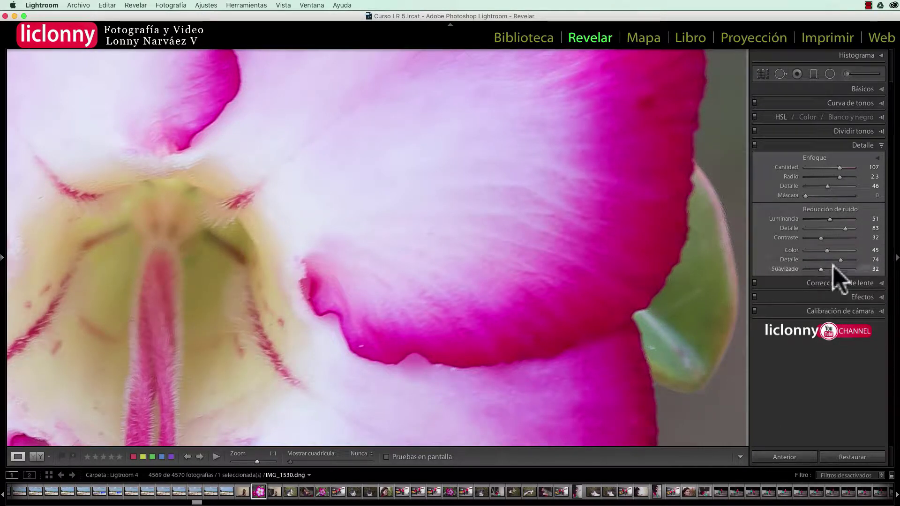
# - Pan across the petal and compare the image with detail adjustments off and on
pyautogui.moveTo(655, 231); pyautogui.dragTo(625, 167)
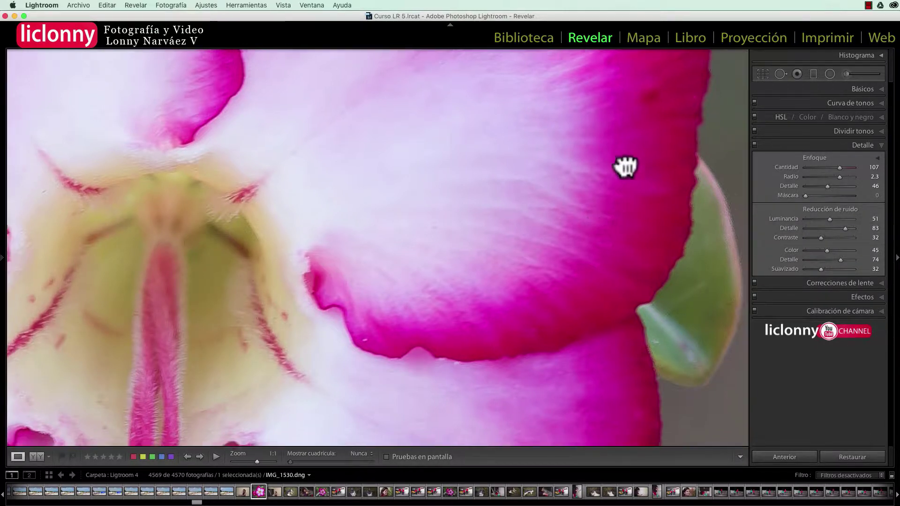
pyautogui.scroll(-2, 626, 166)
pyautogui.scroll(-2, 619, 175)
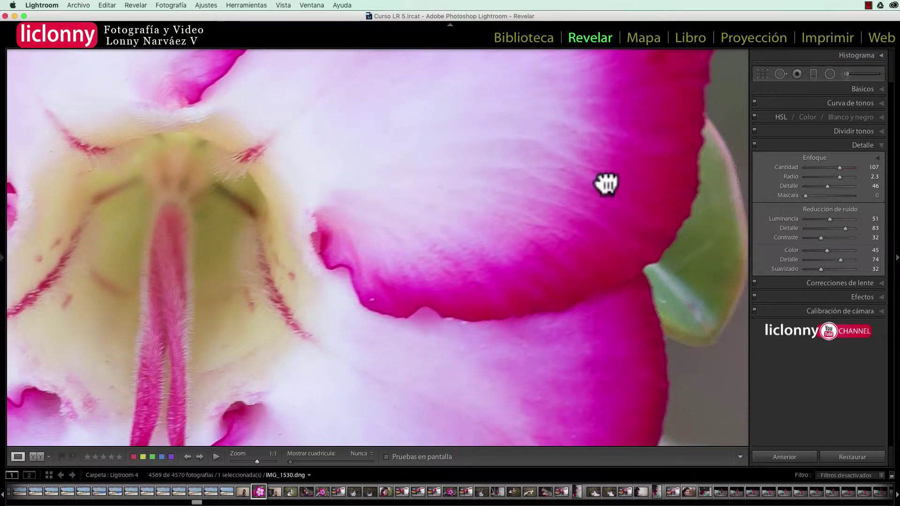
pyautogui.scroll(-2, 606, 184)
pyautogui.hscroll(-2, 606, 183)
pyautogui.scroll(-1, 548, 257)
pyautogui.hscroll(-1, 549, 257)
pyautogui.scroll(-1, 586, 225)
pyautogui.hscroll(-1, 587, 225)
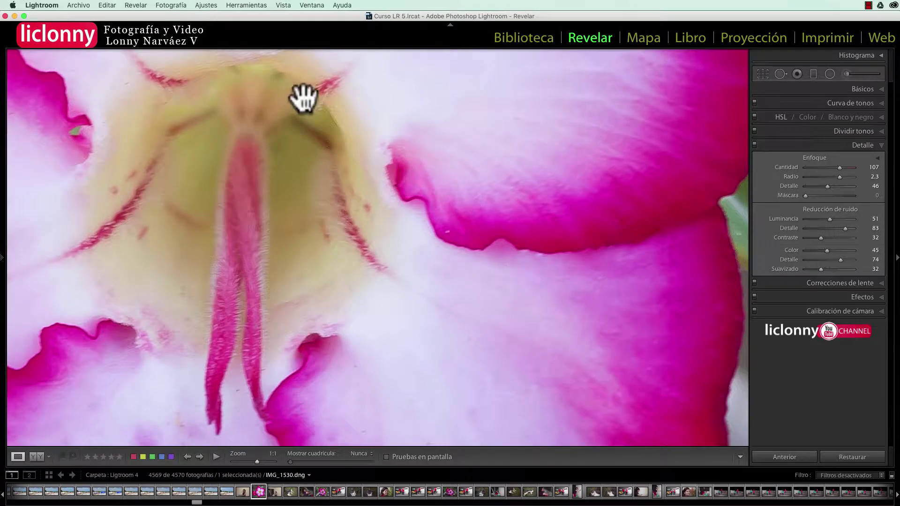
pyautogui.click(754, 146)
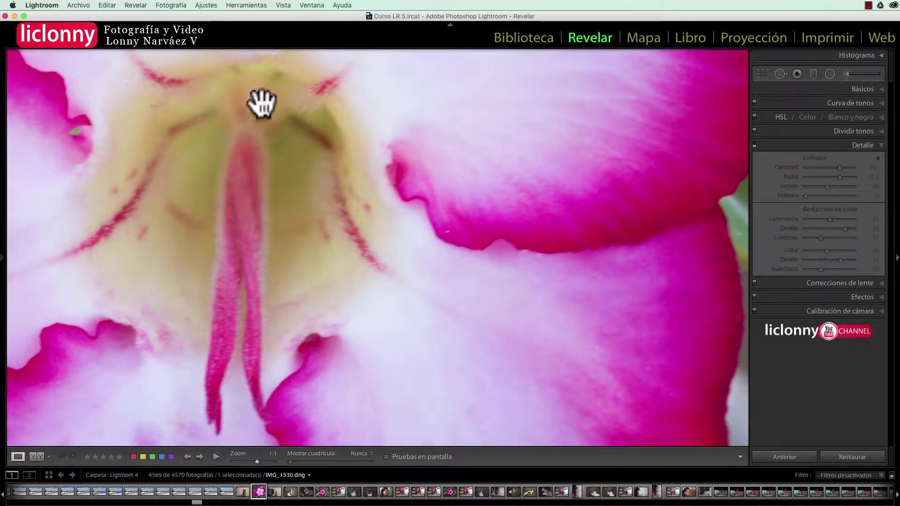
pyautogui.click(754, 145)
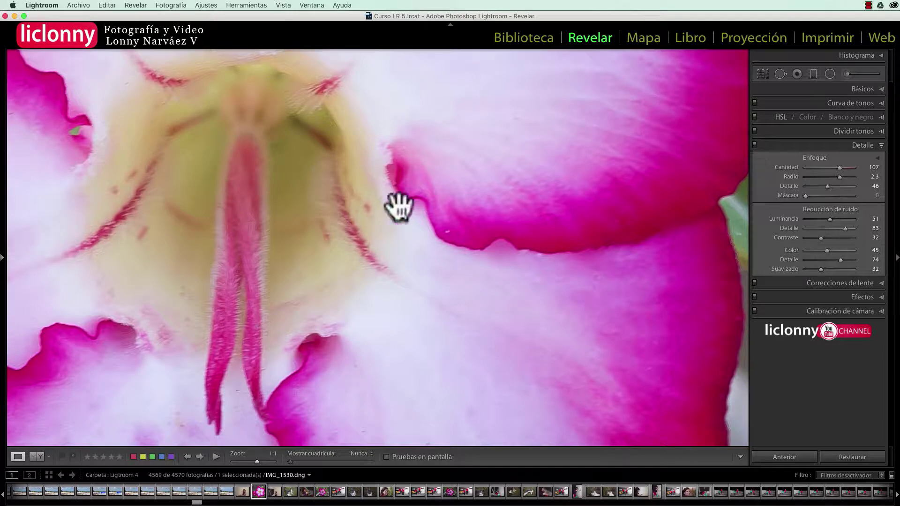
# - Inspect the flower centre and lower petals, toggling detail adjustments off and on again
pyautogui.moveTo(398, 205)
pyautogui.mouseDown()
pyautogui.moveTo(483, 192)
pyautogui.moveTo(482, 207)
pyautogui.mouseUp()
pyautogui.moveTo(451, 233); pyautogui.dragTo(476, 217)
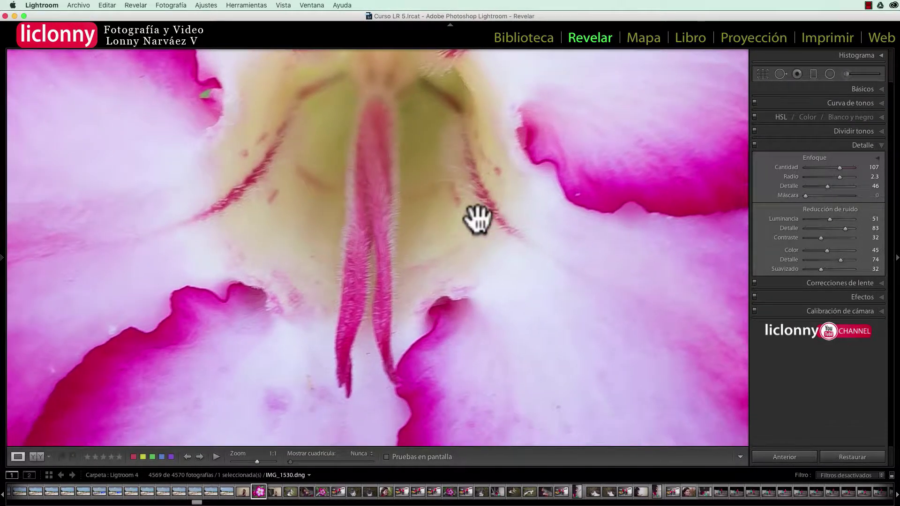
pyautogui.moveTo(446, 248)
pyautogui.mouseDown()
pyautogui.moveTo(476, 233)
pyautogui.moveTo(437, 231)
pyautogui.moveTo(440, 122)
pyautogui.mouseUp()
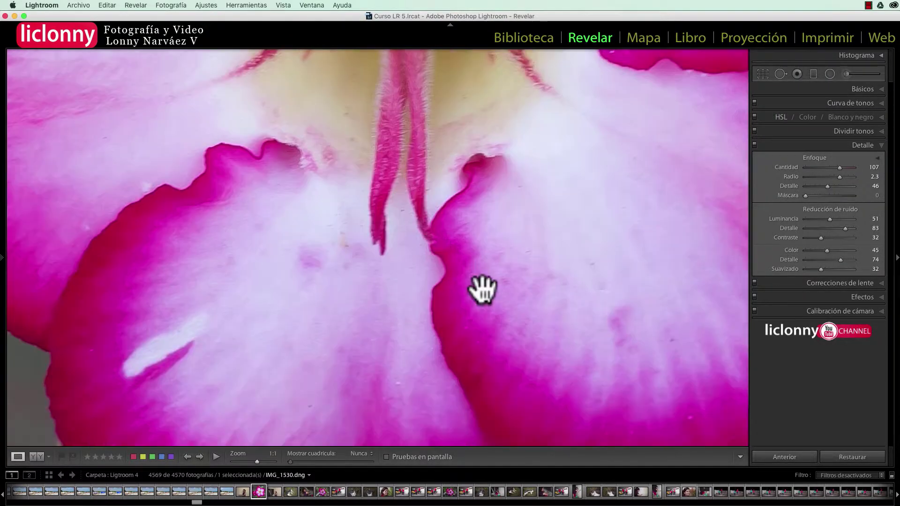
pyautogui.moveTo(482, 287); pyautogui.dragTo(402, 257)
pyautogui.moveTo(452, 294); pyautogui.dragTo(419, 265)
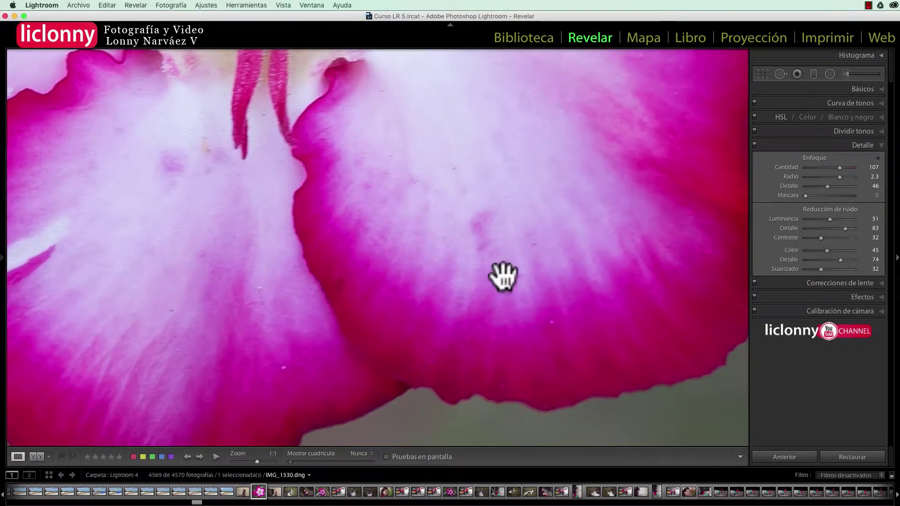
pyautogui.moveTo(502, 275)
pyautogui.mouseDown()
pyautogui.moveTo(450, 311)
pyautogui.moveTo(368, 267)
pyautogui.mouseUp()
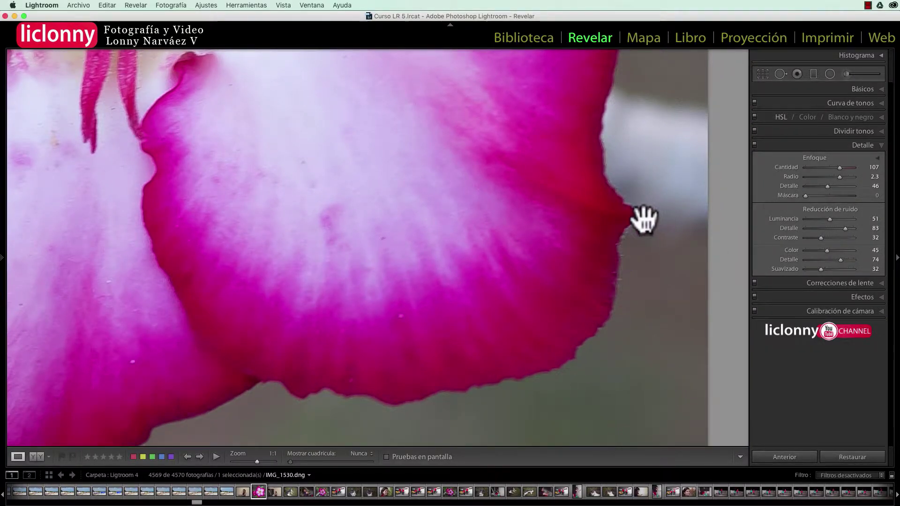
pyautogui.click(754, 145)
pyautogui.click(754, 145)
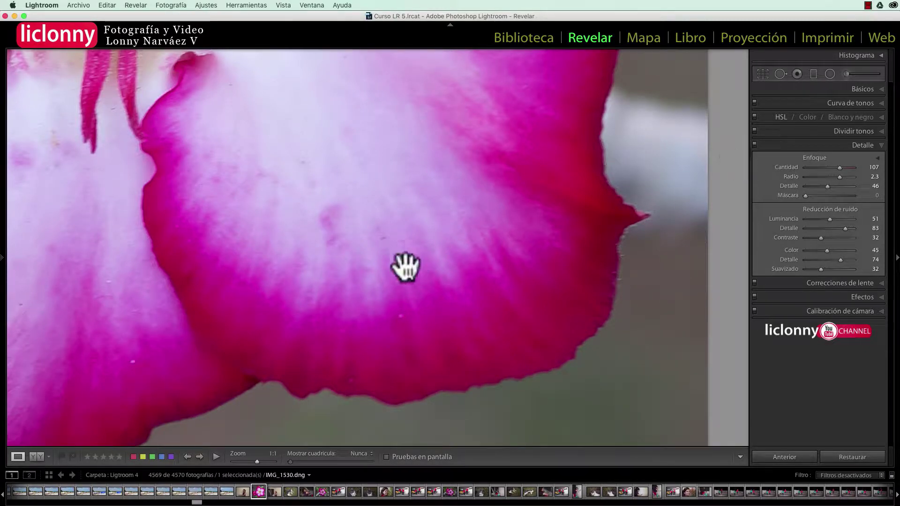
# - Pan over the petals to the stamens, then fit the whole flower in the view
pyautogui.moveTo(402, 267); pyautogui.dragTo(605, 227)
pyautogui.moveTo(288, 277)
pyautogui.mouseDown()
pyautogui.moveTo(387, 261)
pyautogui.moveTo(404, 273)
pyautogui.moveTo(398, 257)
pyautogui.moveTo(412, 243)
pyautogui.moveTo(429, 332)
pyautogui.mouseUp()
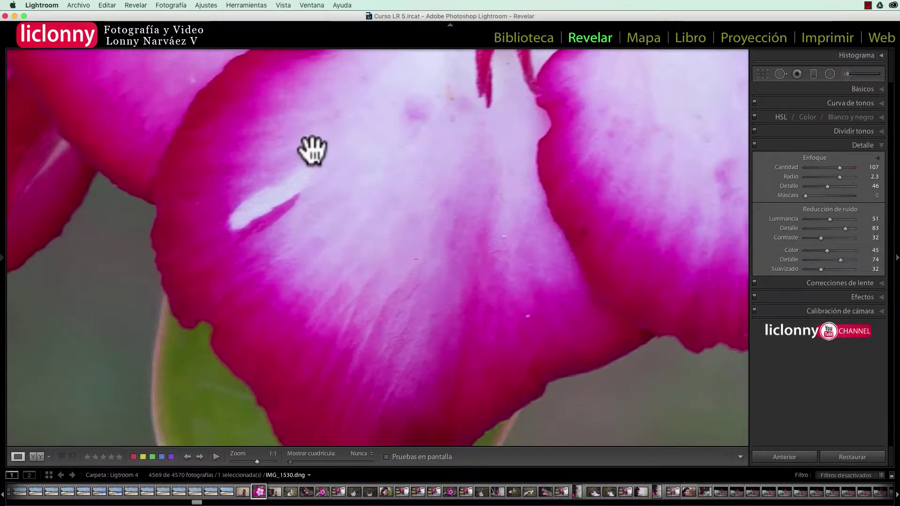
pyautogui.moveTo(311, 148); pyautogui.dragTo(317, 263)
pyautogui.moveTo(331, 153); pyautogui.dragTo(334, 242)
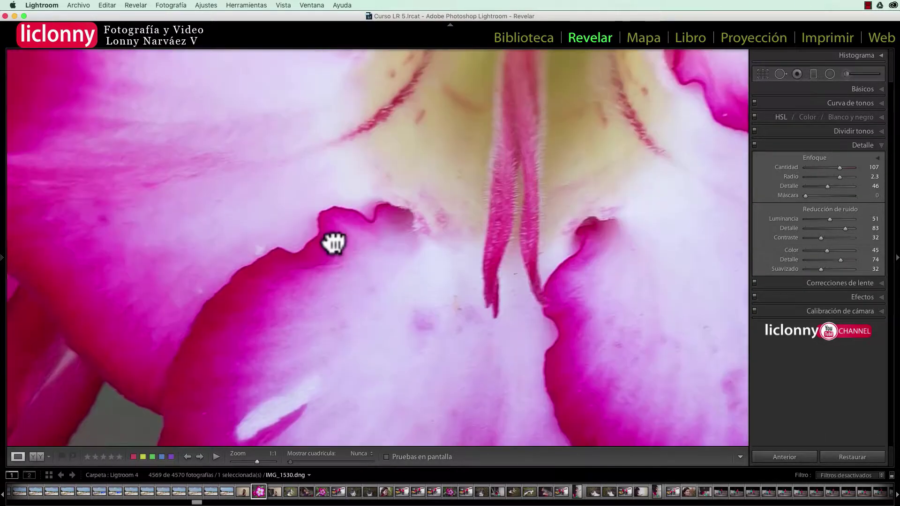
pyautogui.click(441, 173)
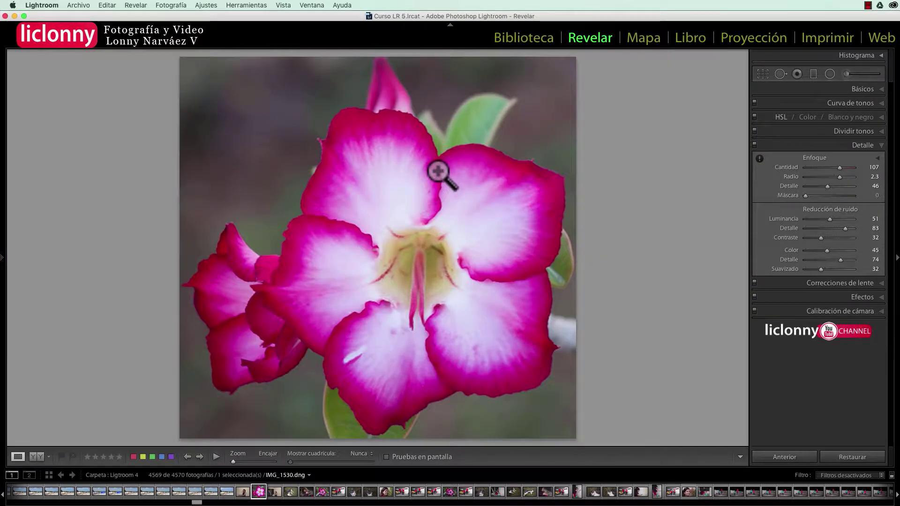
pyautogui.click(755, 145)
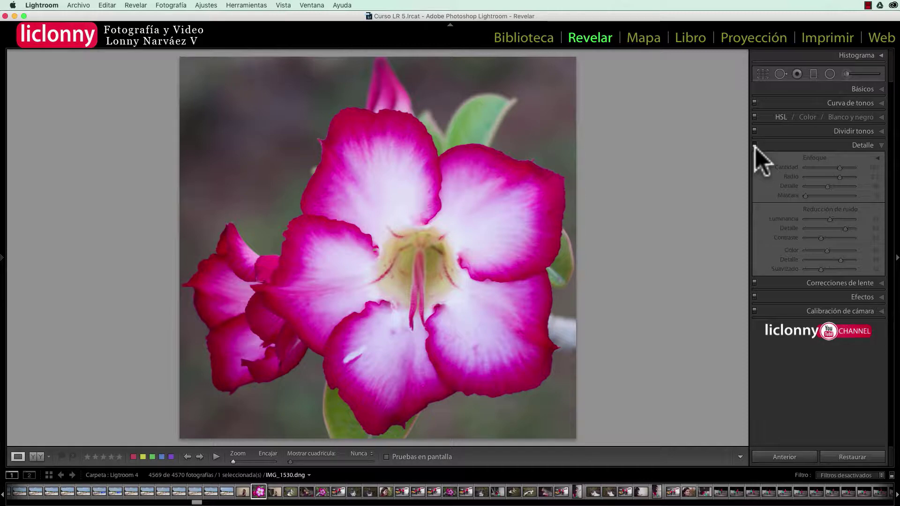
pyautogui.click(755, 145)
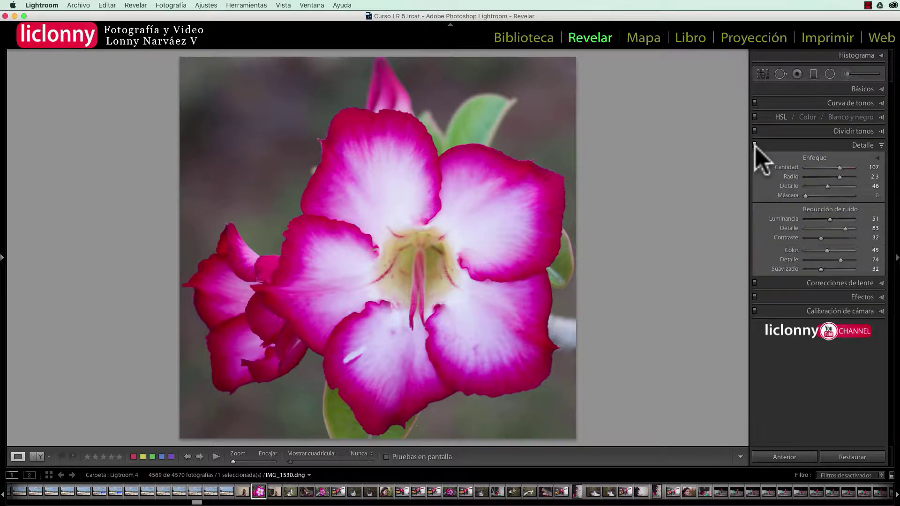
pyautogui.click(754, 145)
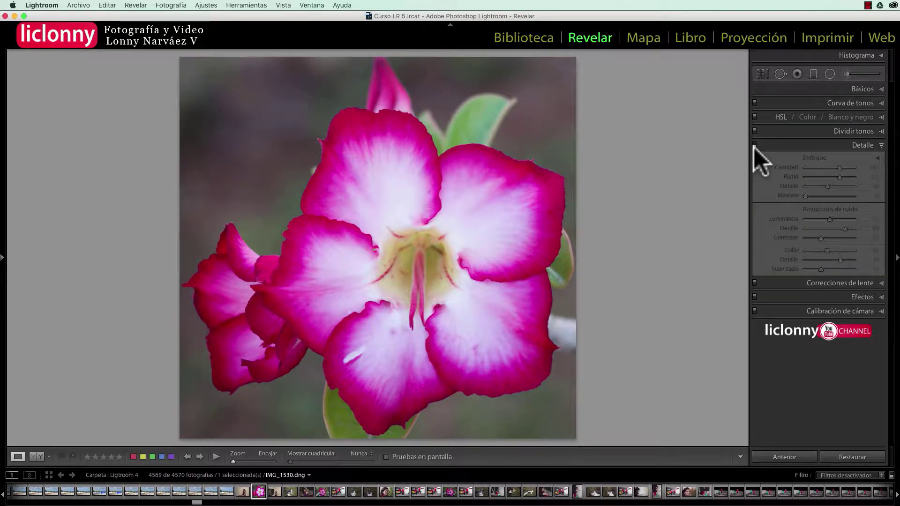
pyautogui.click(755, 144)
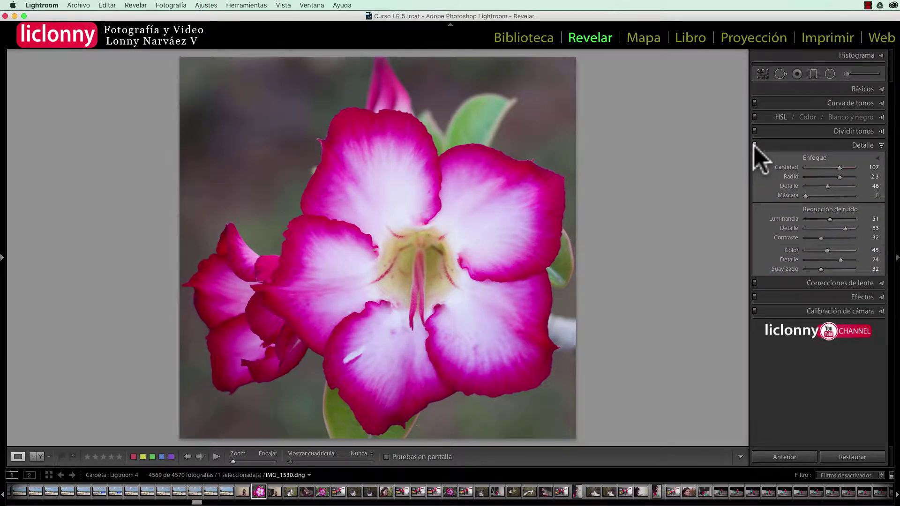
pyautogui.click(754, 144)
pyautogui.click(754, 145)
pyautogui.click(394, 253)
pyautogui.moveTo(464, 285); pyautogui.dragTo(416, 233)
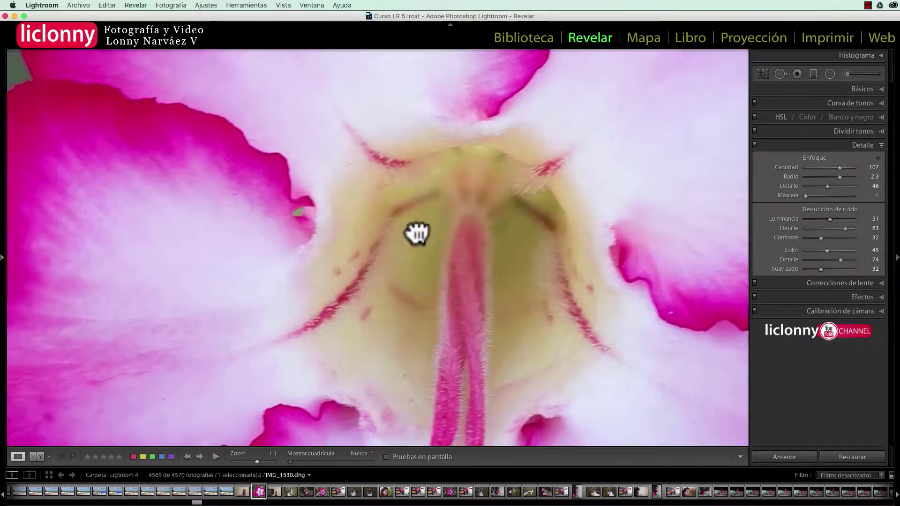
pyautogui.click(755, 148)
pyautogui.click(755, 148)
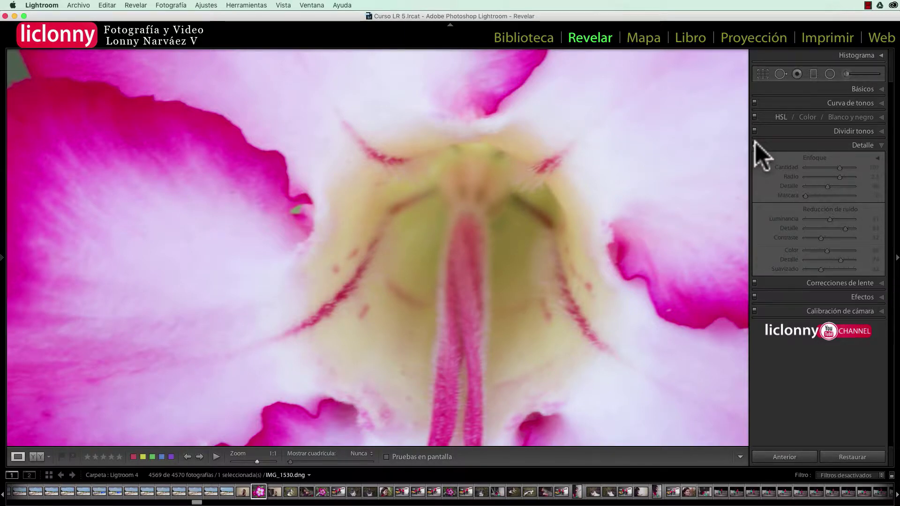
pyautogui.click(754, 142)
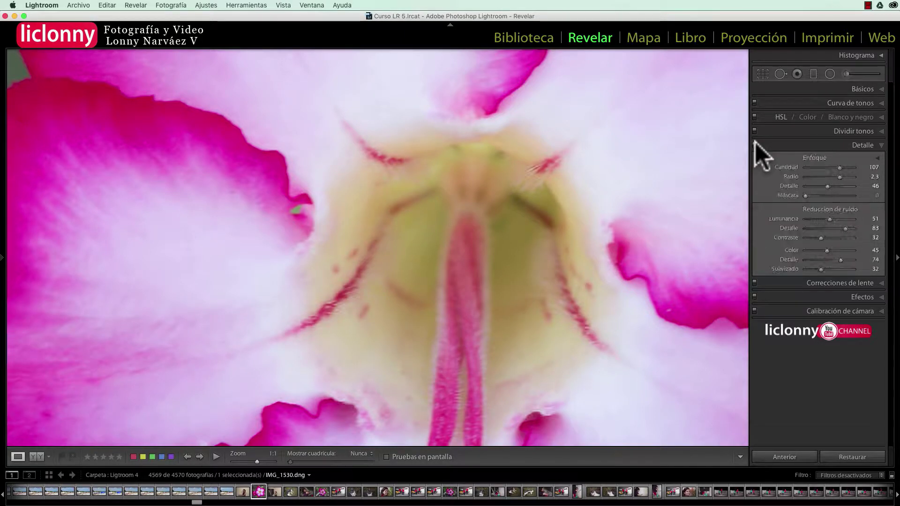
pyautogui.moveTo(566, 257); pyautogui.dragTo(572, 187)
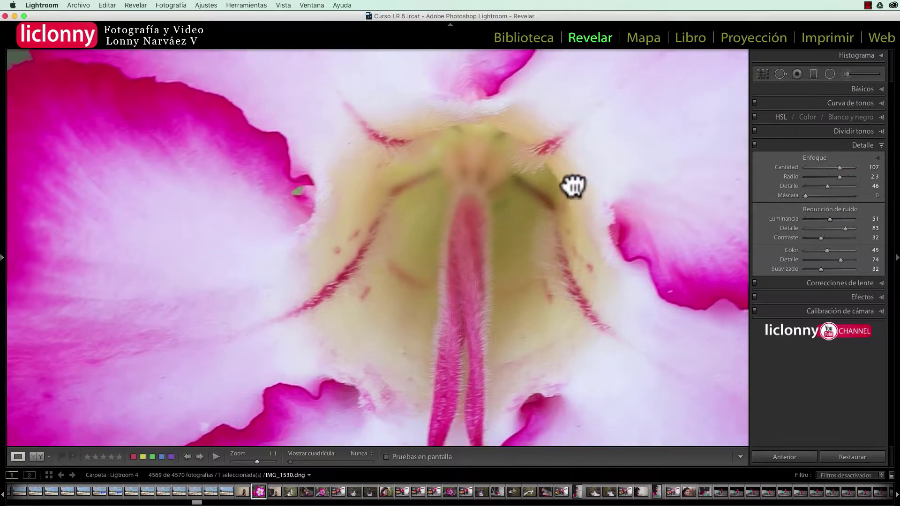
pyautogui.moveTo(517, 308); pyautogui.dragTo(513, 251)
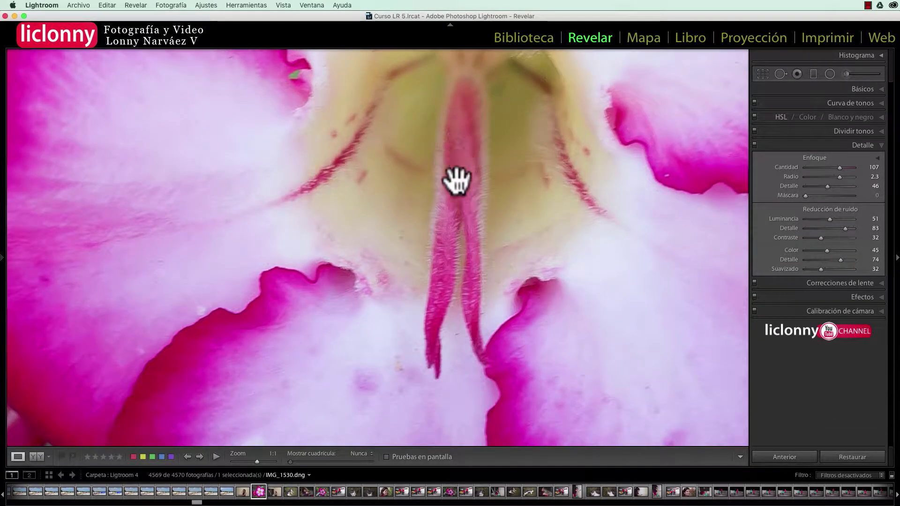
pyautogui.click(754, 145)
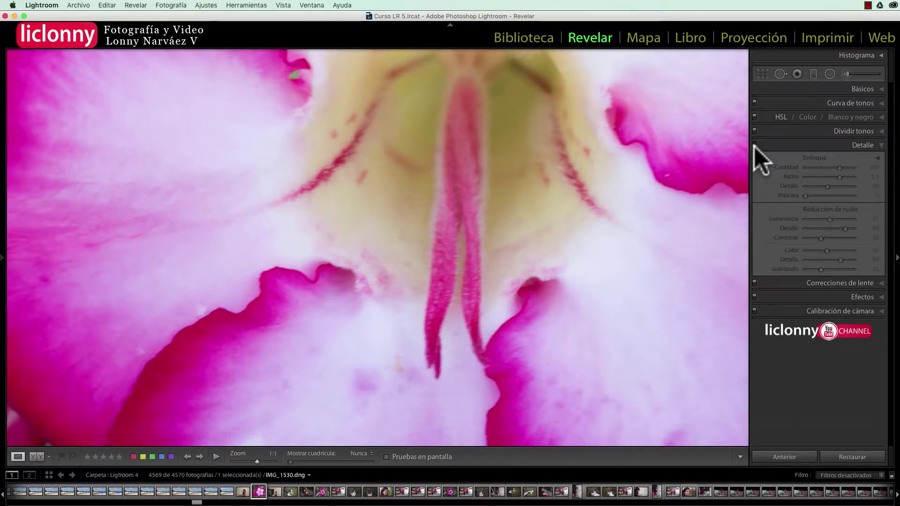
pyautogui.click(754, 146)
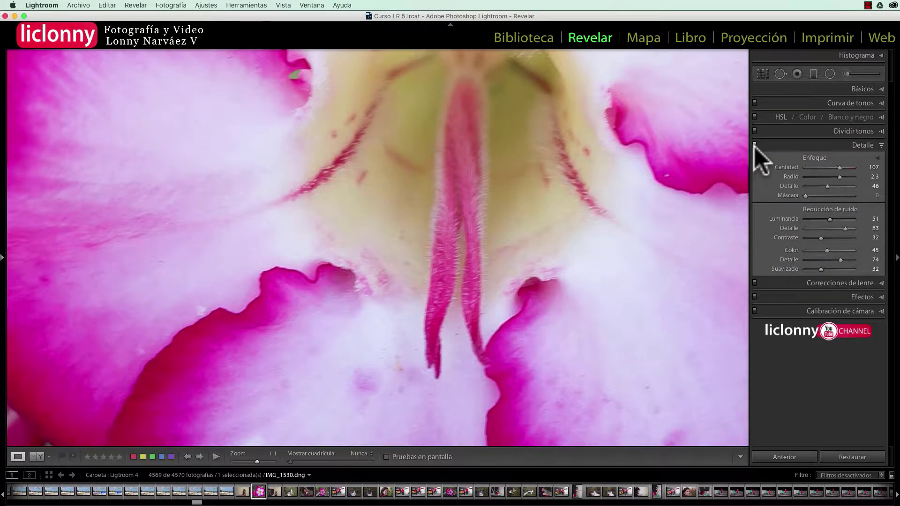
pyautogui.click(413, 256)
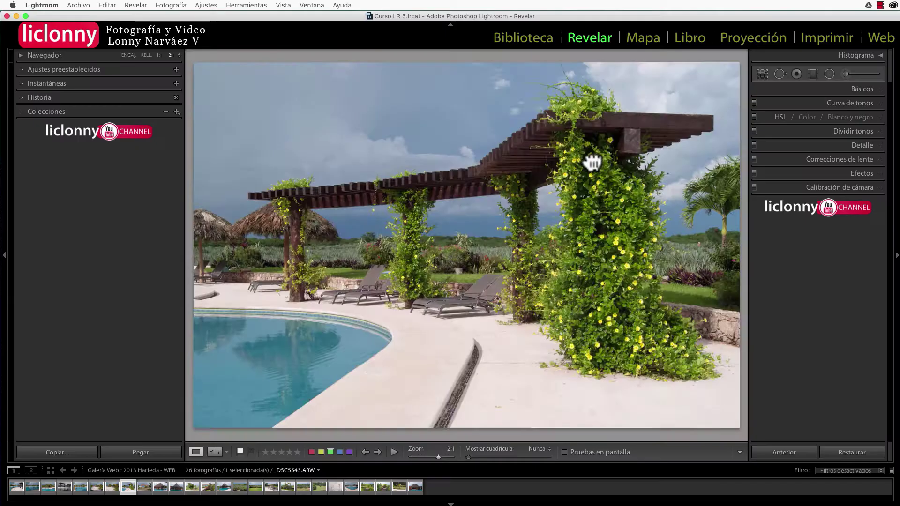
# - Zoom into the yellow vine flowers and pan up past the wooden beam to the open sky
pyautogui.click(590, 160)
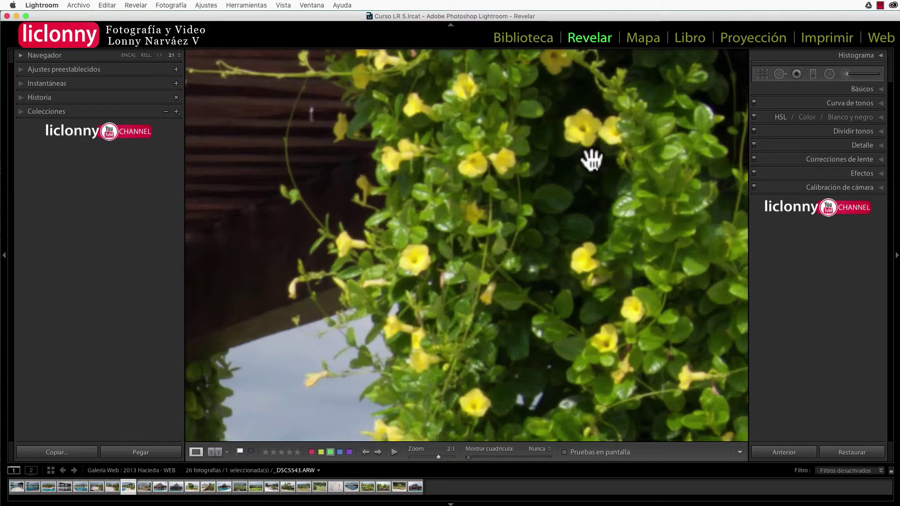
pyautogui.moveTo(599, 157); pyautogui.dragTo(545, 230)
pyautogui.moveTo(576, 114); pyautogui.dragTo(546, 159)
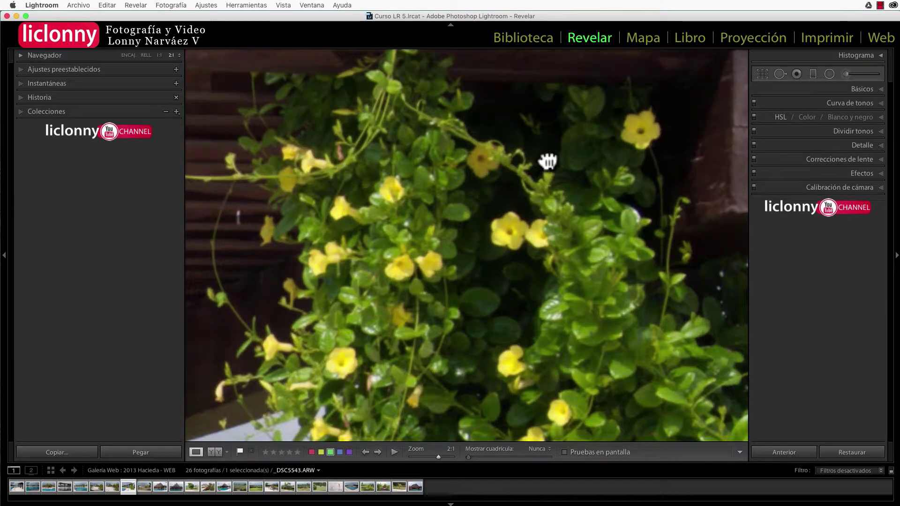
pyautogui.moveTo(484, 136); pyautogui.dragTo(487, 152)
pyautogui.moveTo(483, 110); pyautogui.dragTo(472, 150)
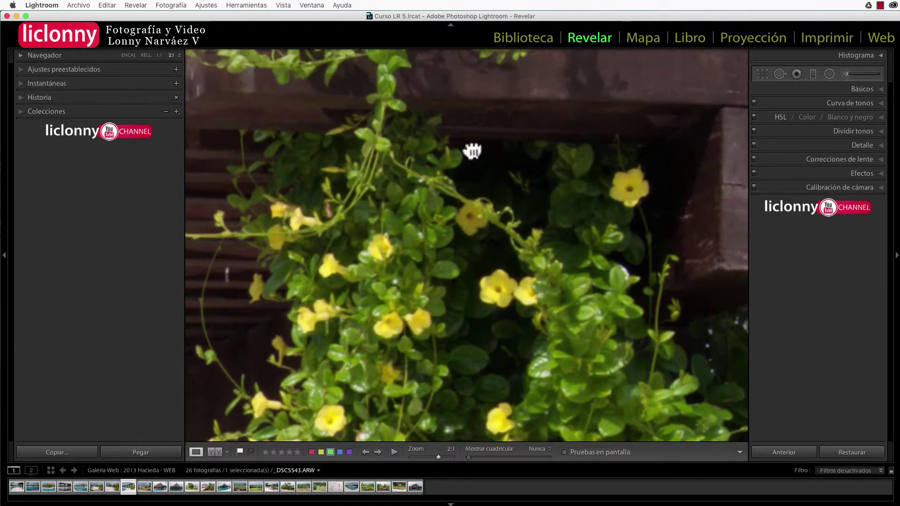
pyautogui.moveTo(478, 104)
pyautogui.mouseDown()
pyautogui.moveTo(476, 144)
pyautogui.moveTo(494, 167)
pyautogui.mouseUp()
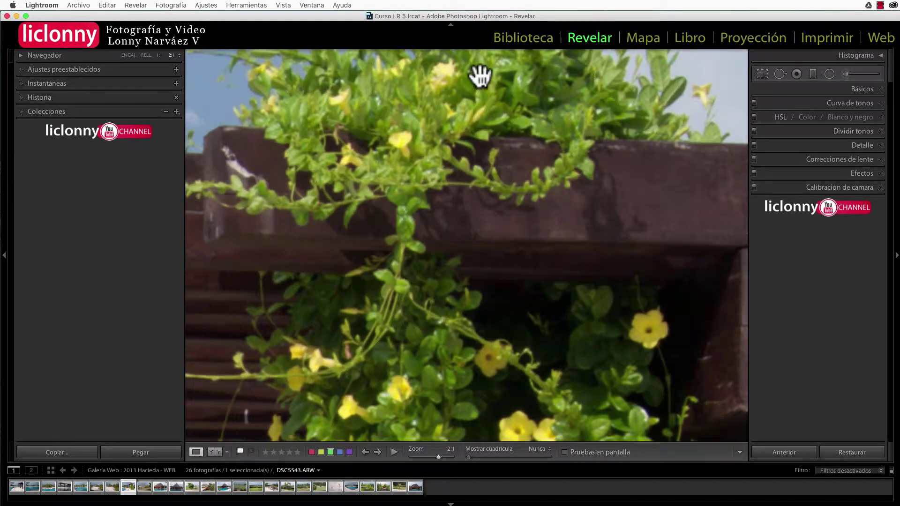
pyautogui.moveTo(478, 75)
pyautogui.mouseDown()
pyautogui.moveTo(510, 148)
pyautogui.moveTo(580, 132)
pyautogui.mouseUp()
pyautogui.moveTo(434, 85); pyautogui.dragTo(430, 134)
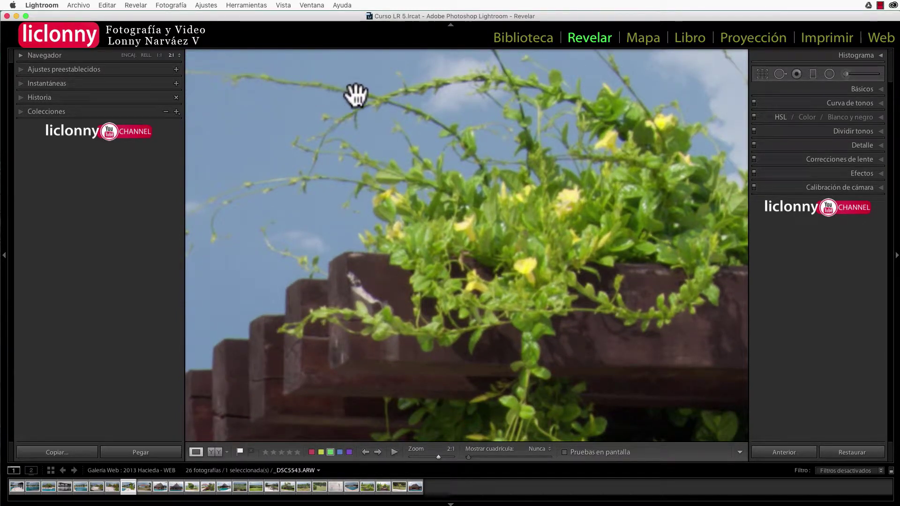
pyautogui.moveTo(436, 114); pyautogui.dragTo(557, 179)
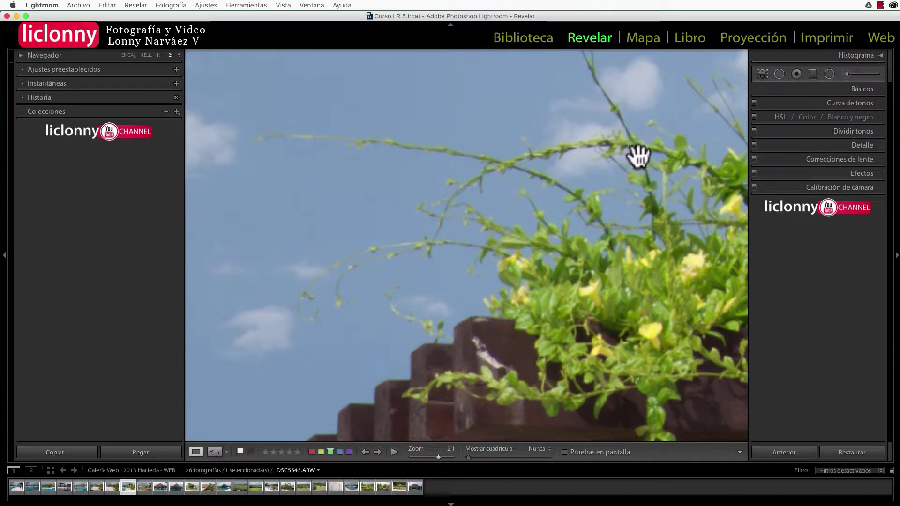
pyautogui.moveTo(643, 175)
pyautogui.mouseDown()
pyautogui.moveTo(604, 216)
pyautogui.moveTo(670, 207)
pyautogui.mouseUp()
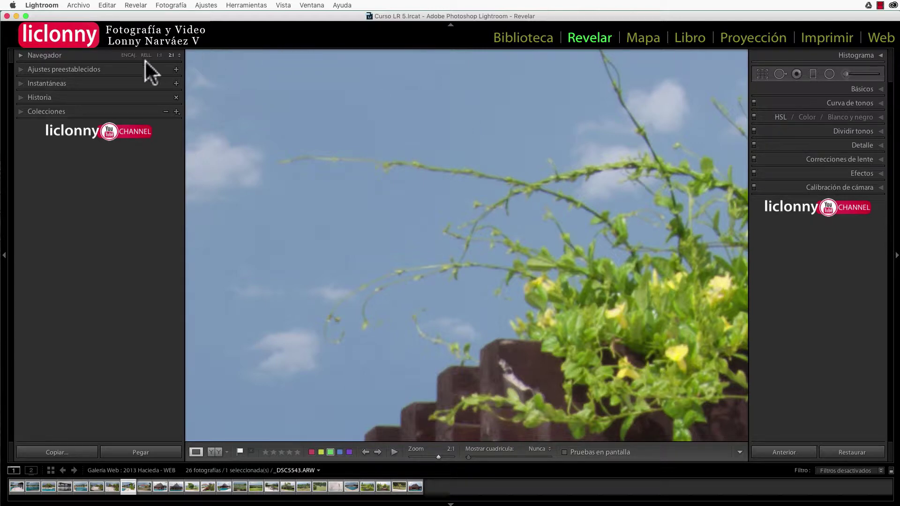
pyautogui.click(176, 53)
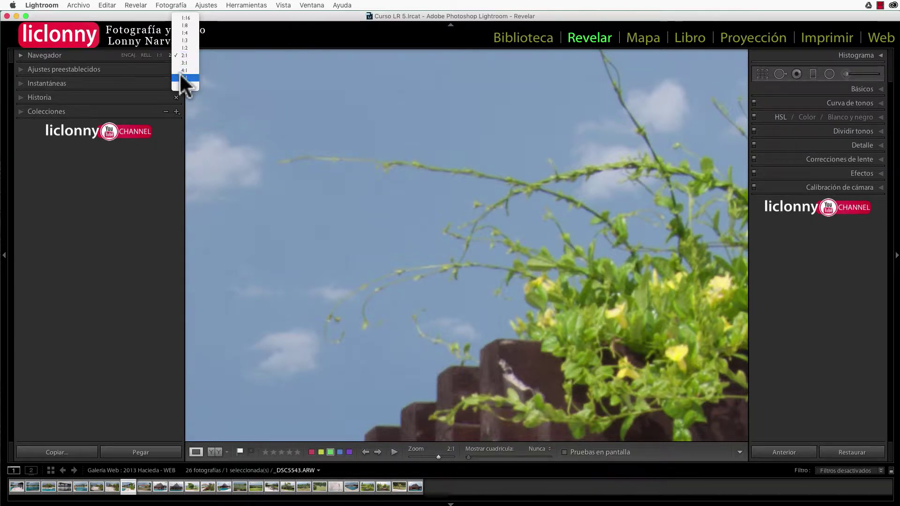
# - Magnify the sky to 8:1, pan across the branches, and expand the Detail panel
pyautogui.click(179, 76)
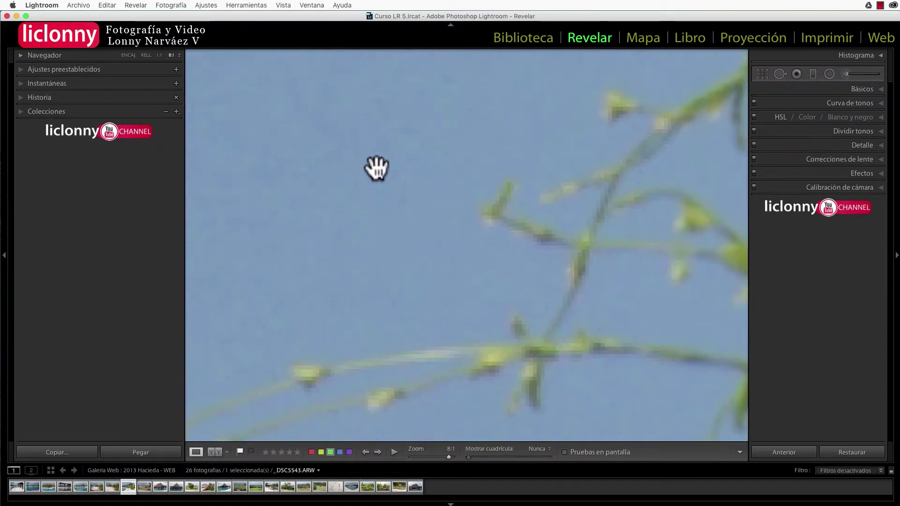
pyautogui.moveTo(375, 167)
pyautogui.mouseDown()
pyautogui.moveTo(519, 233)
pyautogui.moveTo(408, 156)
pyautogui.moveTo(506, 107)
pyautogui.mouseUp()
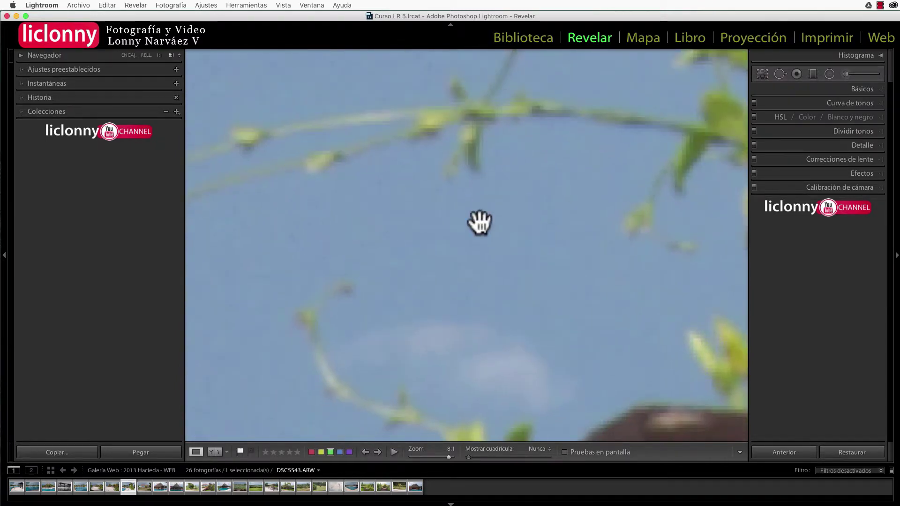
pyautogui.moveTo(478, 221); pyautogui.dragTo(698, 230)
pyautogui.moveTo(342, 103)
pyautogui.mouseDown()
pyautogui.moveTo(483, 173)
pyautogui.moveTo(562, 251)
pyautogui.mouseUp()
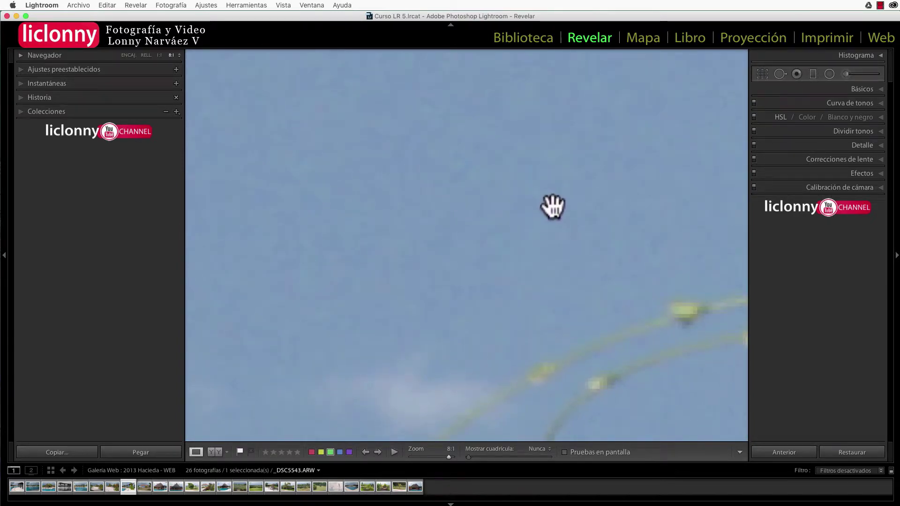
pyautogui.click(879, 145)
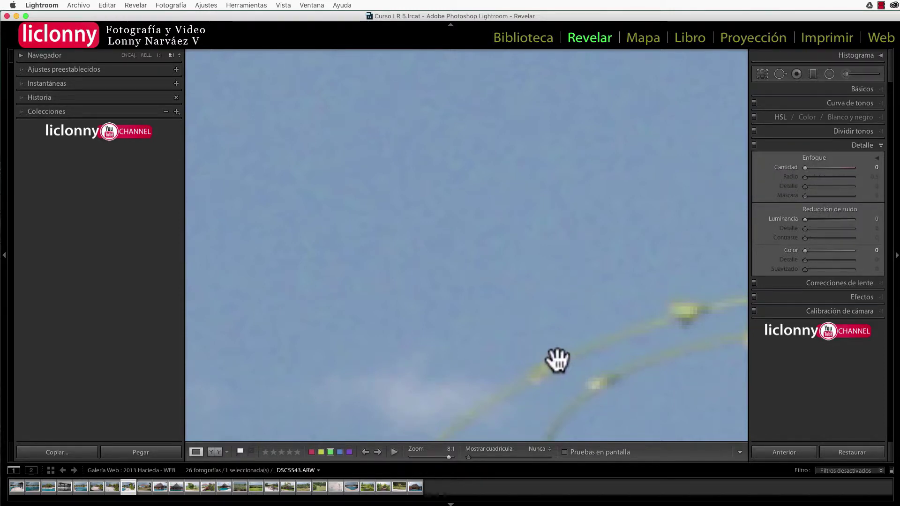
# - Fill the view with sky and set luminance noise reduction 52, detail 15, contrast 11
pyautogui.moveTo(412, 277)
pyautogui.mouseDown()
pyautogui.moveTo(450, 312)
pyautogui.moveTo(544, 365)
pyautogui.mouseUp()
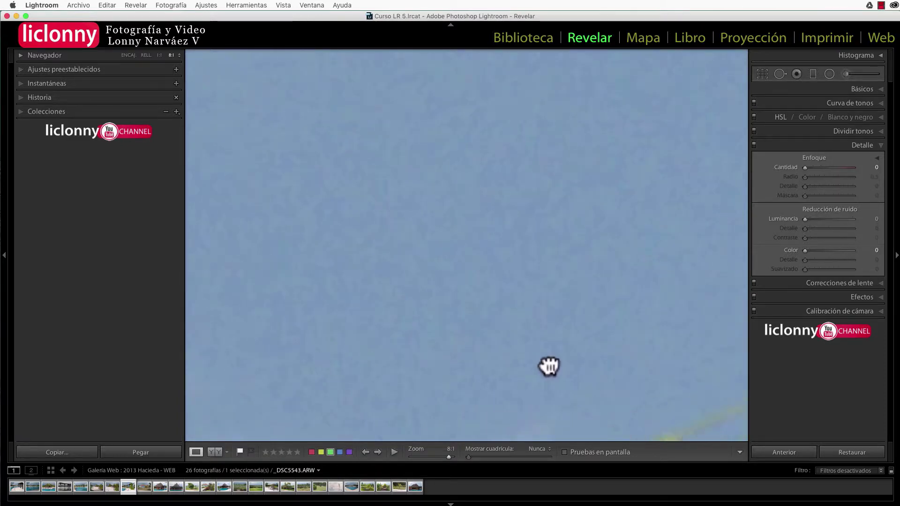
pyautogui.moveTo(446, 287); pyautogui.dragTo(552, 307)
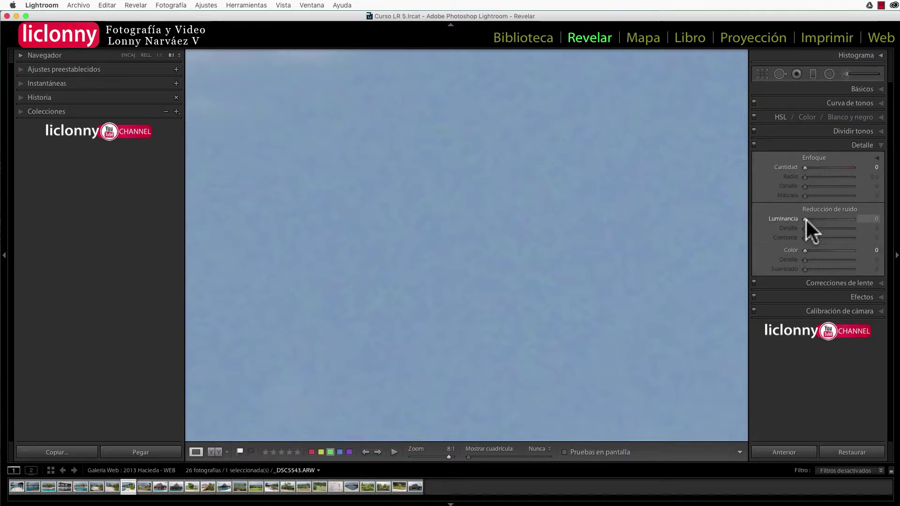
pyautogui.moveTo(805, 218); pyautogui.dragTo(831, 220)
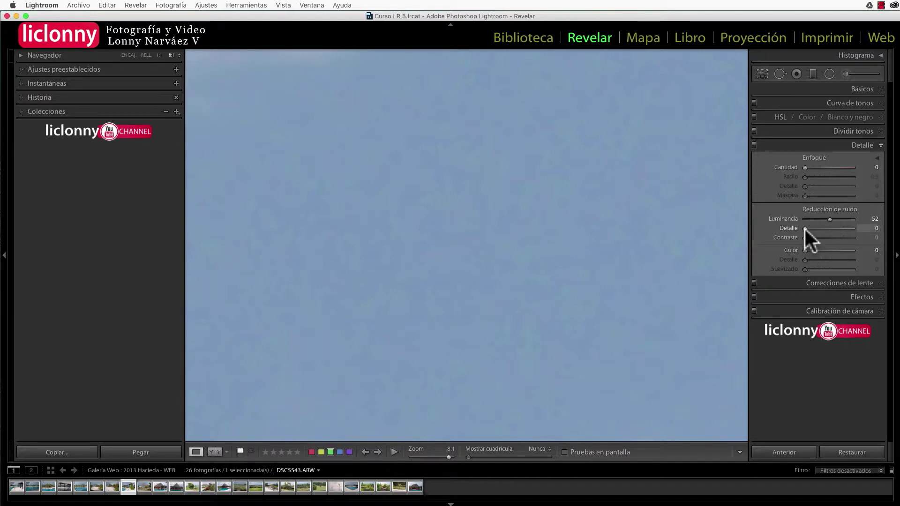
pyautogui.moveTo(806, 227); pyautogui.dragTo(812, 227)
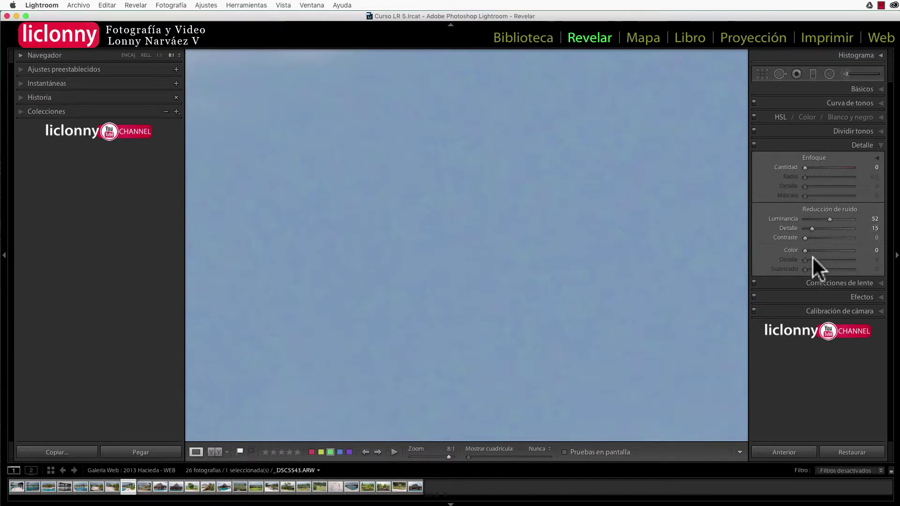
pyautogui.click(804, 238)
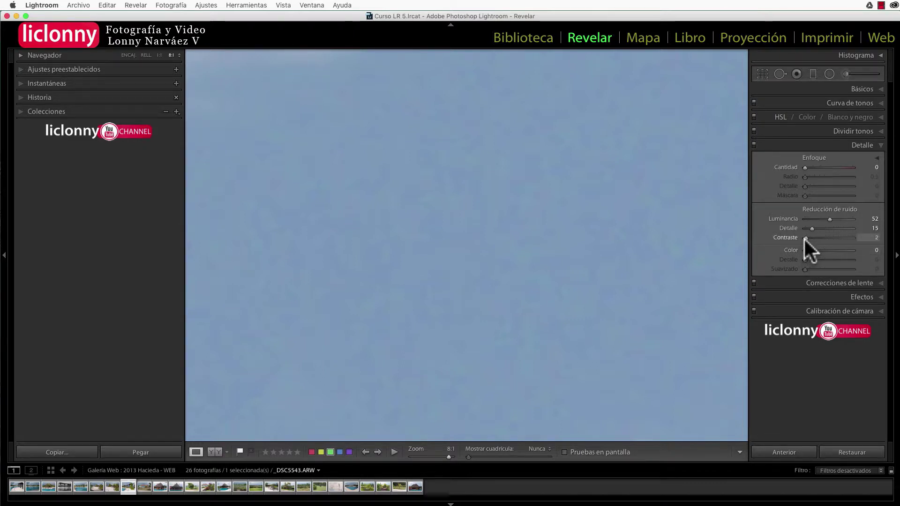
pyautogui.moveTo(804, 238); pyautogui.dragTo(807, 238)
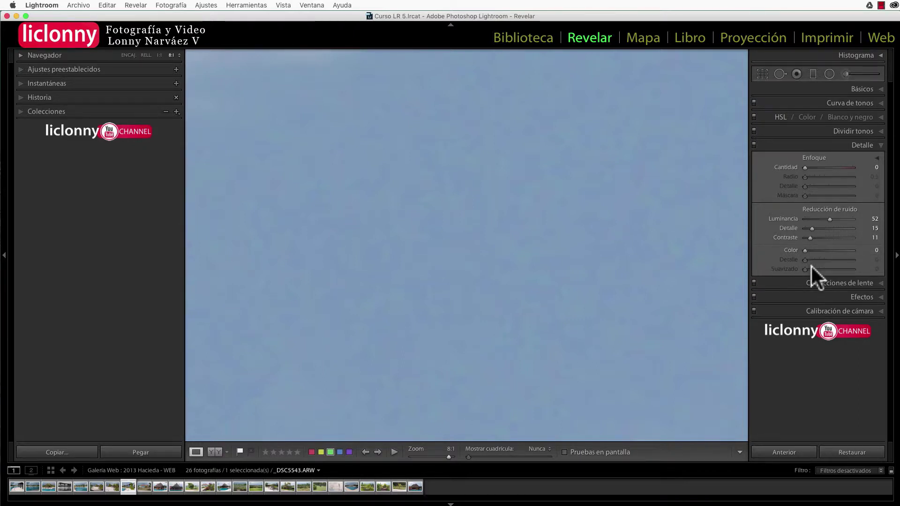
# - Set colour noise 26, detail 27, smoothness 14, compare off/on, then fit the whole photo
pyautogui.click(803, 250)
pyautogui.moveTo(804, 249); pyautogui.dragTo(812, 249)
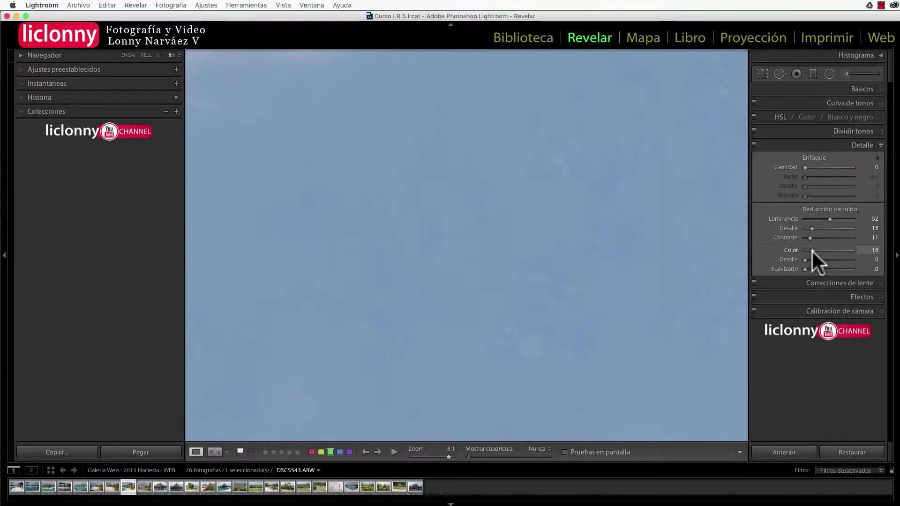
pyautogui.moveTo(812, 249)
pyautogui.mouseDown()
pyautogui.moveTo(804, 260)
pyautogui.moveTo(817, 260)
pyautogui.mouseUp()
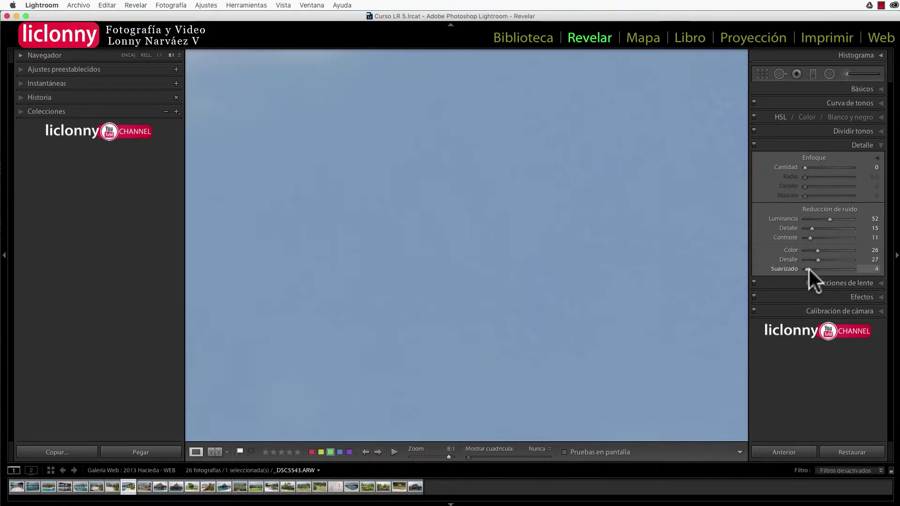
pyautogui.moveTo(806, 269); pyautogui.dragTo(812, 268)
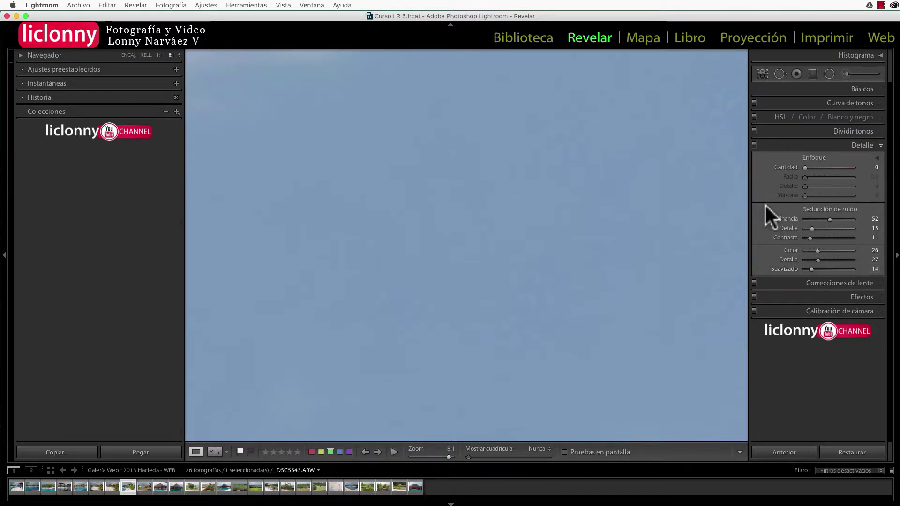
pyautogui.click(754, 145)
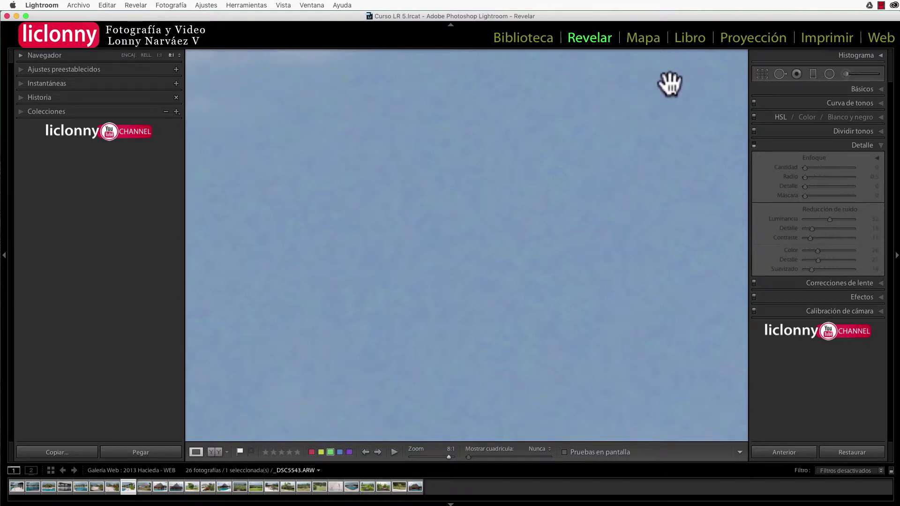
pyautogui.click(752, 143)
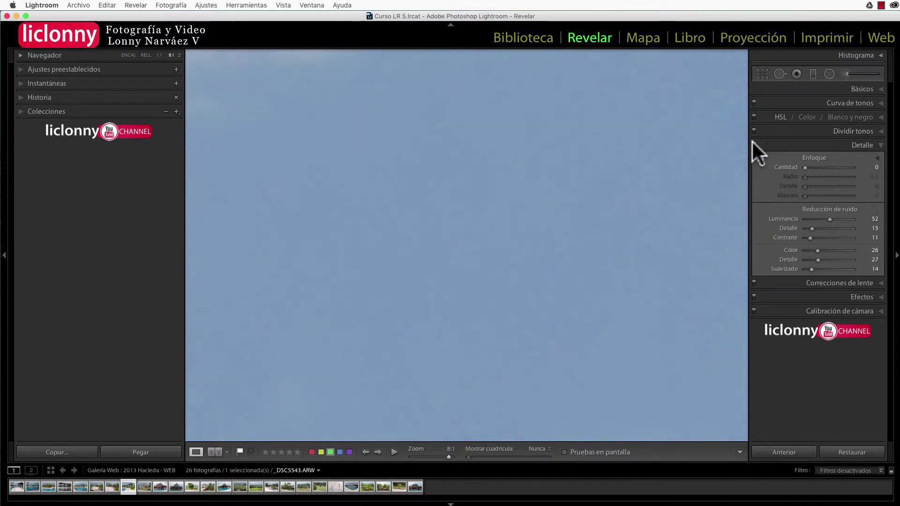
pyautogui.click(555, 157)
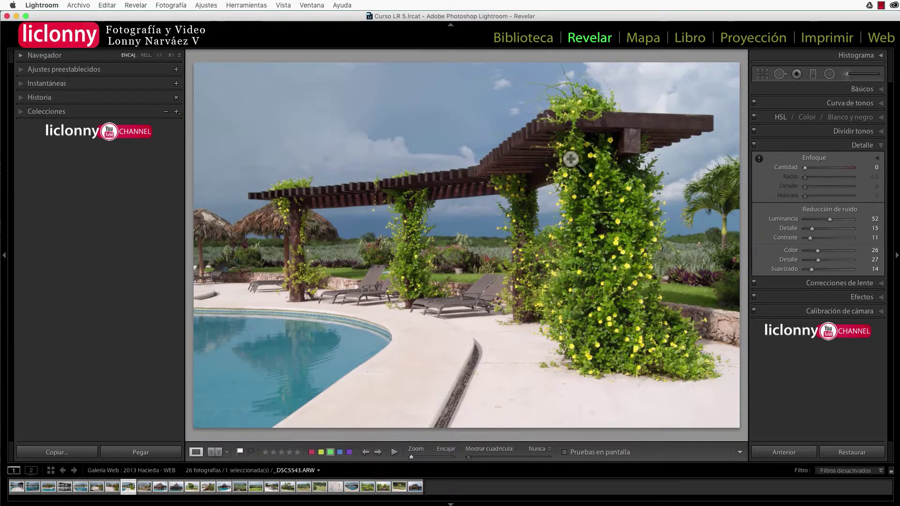
# - Zoom to 2:1 and pan over the flowering planter to the vine's yellow blossoms
pyautogui.click(178, 55)
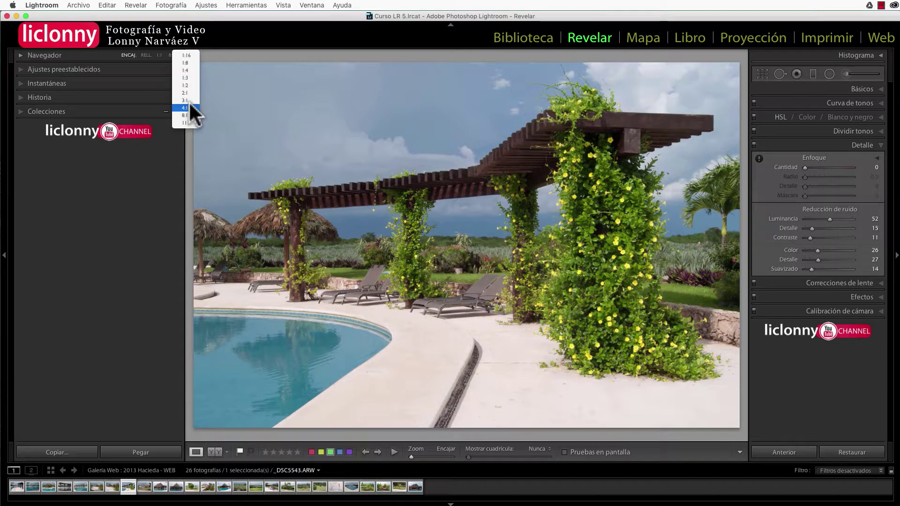
pyautogui.click(512, 164)
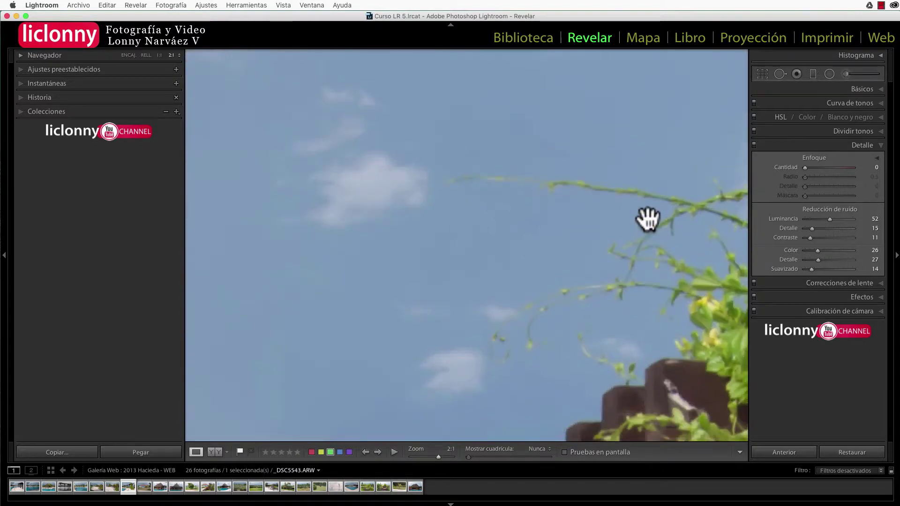
pyautogui.moveTo(642, 221); pyautogui.dragTo(485, 170)
pyautogui.moveTo(566, 232); pyautogui.dragTo(436, 187)
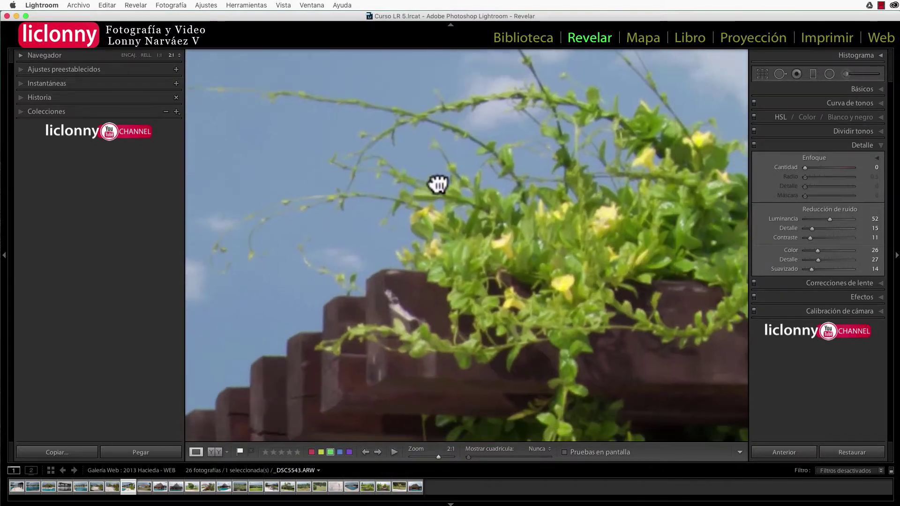
pyautogui.moveTo(566, 221)
pyautogui.mouseDown()
pyautogui.moveTo(511, 214)
pyautogui.moveTo(502, 195)
pyautogui.mouseUp()
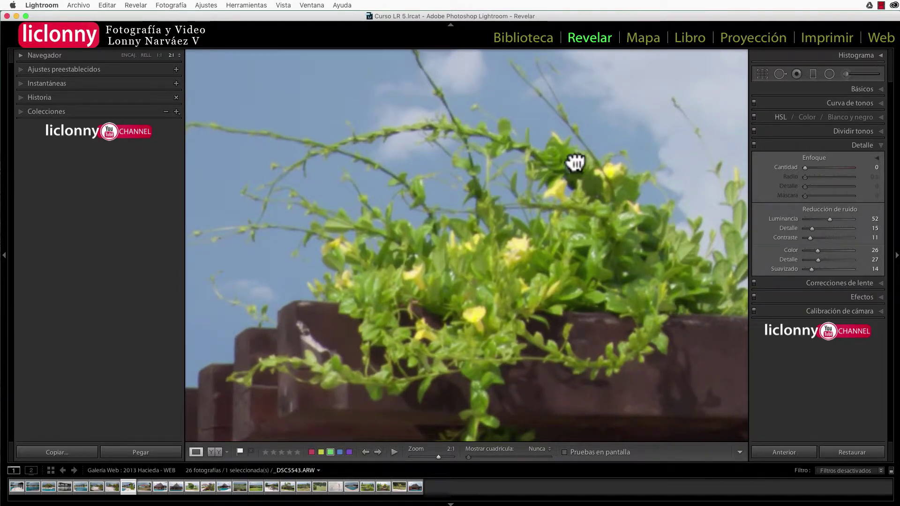
pyautogui.moveTo(577, 161)
pyautogui.mouseDown()
pyautogui.moveTo(538, 181)
pyautogui.moveTo(668, 202)
pyautogui.mouseUp()
pyautogui.moveTo(488, 225); pyautogui.dragTo(607, 230)
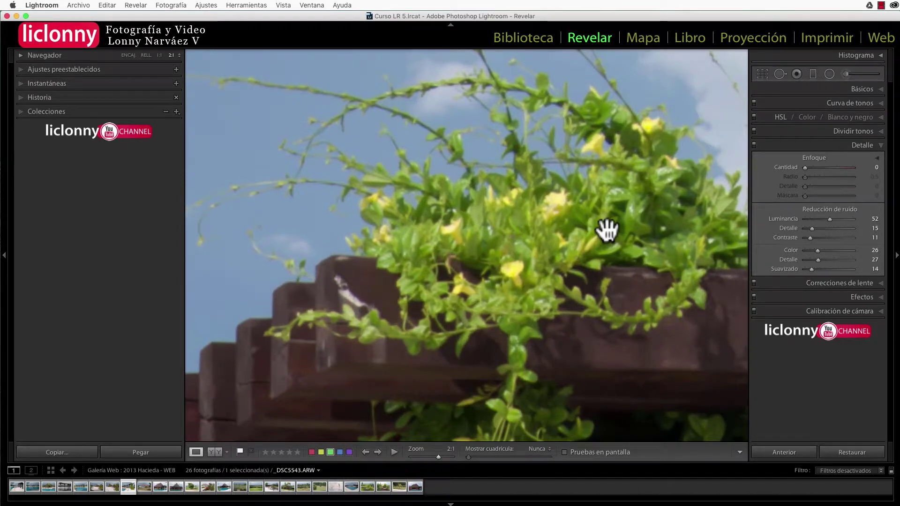
pyautogui.moveTo(564, 259); pyautogui.dragTo(522, 194)
pyautogui.moveTo(548, 291)
pyautogui.mouseDown()
pyautogui.moveTo(527, 235)
pyautogui.moveTo(547, 227)
pyautogui.mouseUp()
pyautogui.press('super+minus')
pyautogui.moveTo(512, 308); pyautogui.dragTo(496, 342)
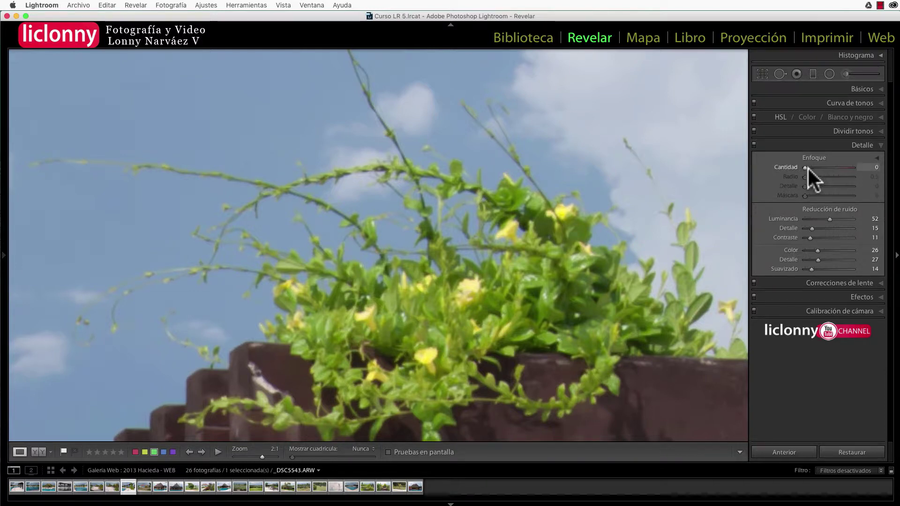
# - Set sharpening to amount 73, radius 1.6 and detail 6, previewing the edge mask
pyautogui.moveTo(807, 167); pyautogui.dragTo(826, 170)
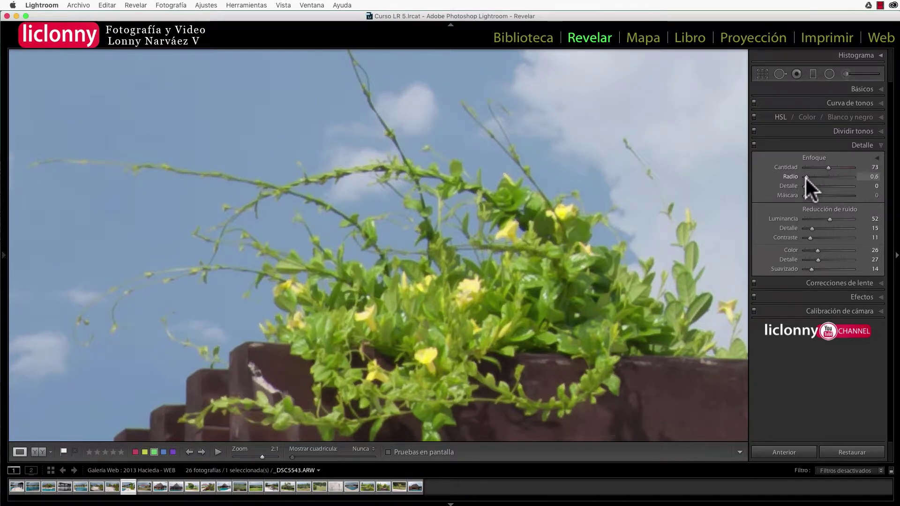
pyautogui.moveTo(805, 176); pyautogui.dragTo(814, 176)
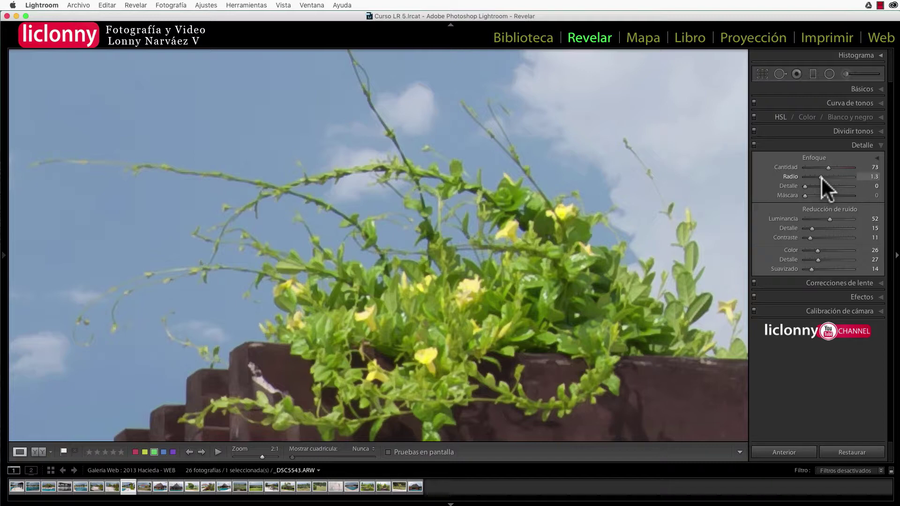
pyautogui.moveTo(820, 176); pyautogui.dragTo(823, 176)
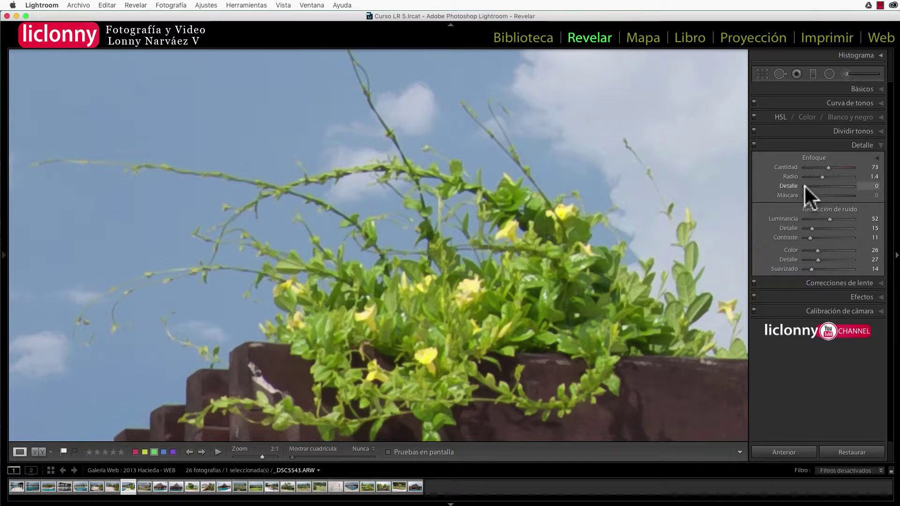
pyautogui.moveTo(804, 185); pyautogui.dragTo(806, 183)
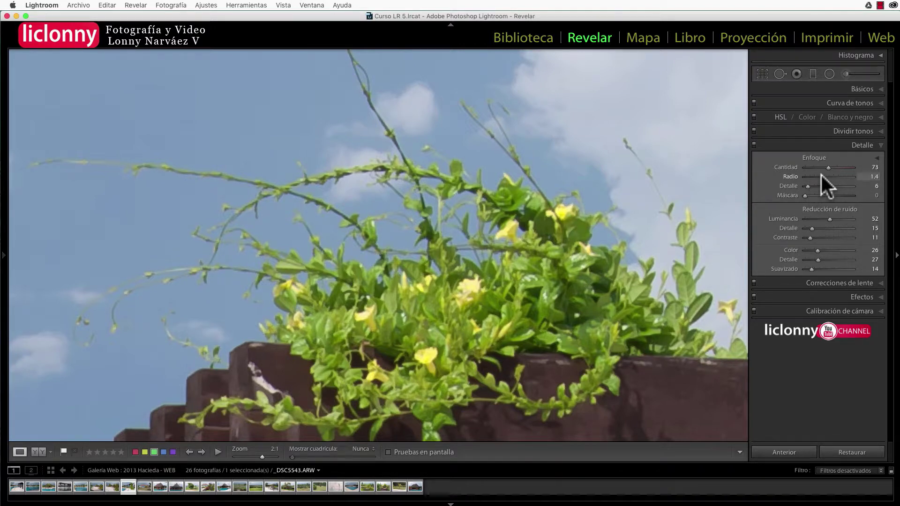
pyautogui.moveTo(821, 176)
pyautogui.mouseDown()
pyautogui.moveTo(839, 179)
pyautogui.moveTo(805, 181)
pyautogui.moveTo(825, 182)
pyautogui.mouseUp()
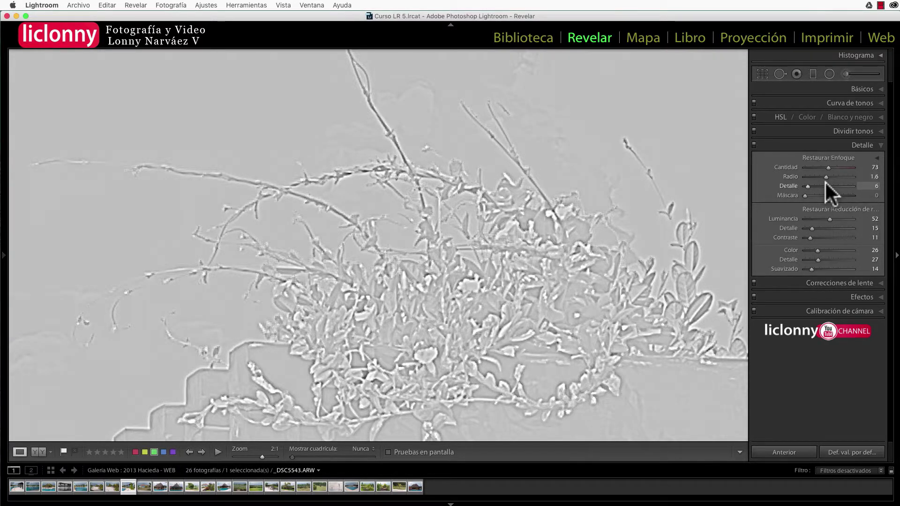
# - Keep radius at 1.6, then set detail 30 and masking 59 while watching the mask preview
pyautogui.moveTo(825, 181); pyautogui.dragTo(825, 181)
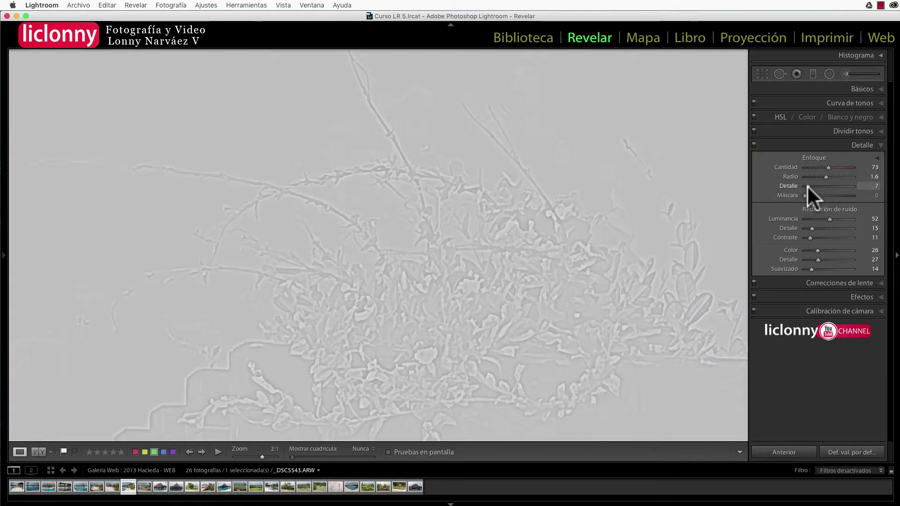
pyautogui.moveTo(807, 186)
pyautogui.mouseDown()
pyautogui.moveTo(850, 184)
pyautogui.moveTo(817, 184)
pyautogui.mouseUp()
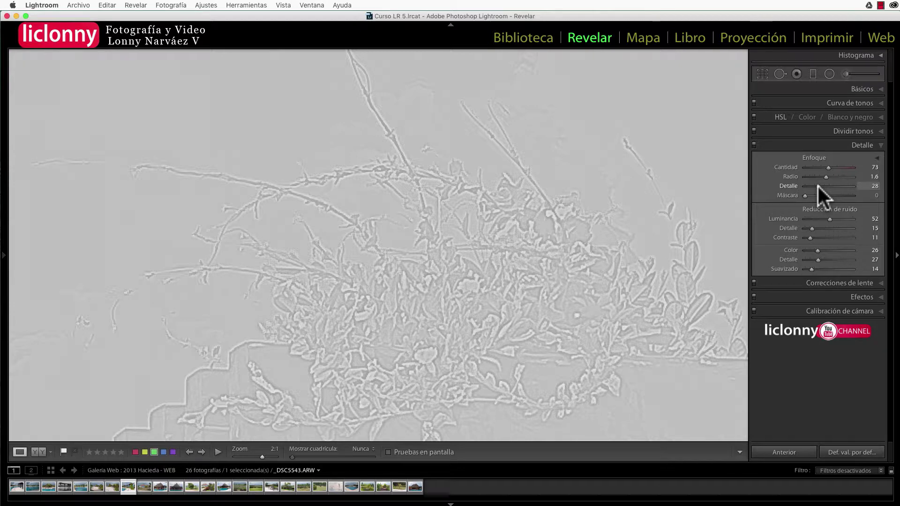
pyautogui.moveTo(817, 184); pyautogui.dragTo(818, 184)
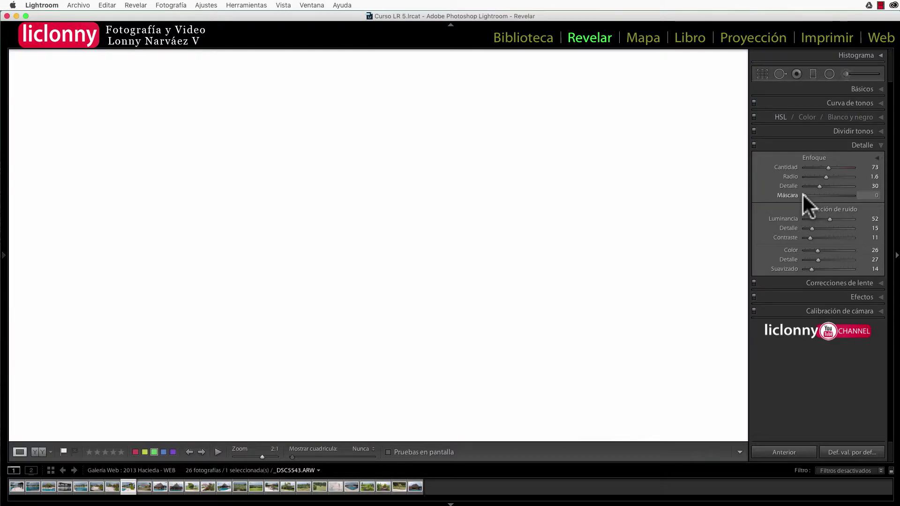
pyautogui.moveTo(802, 192); pyautogui.dragTo(831, 195)
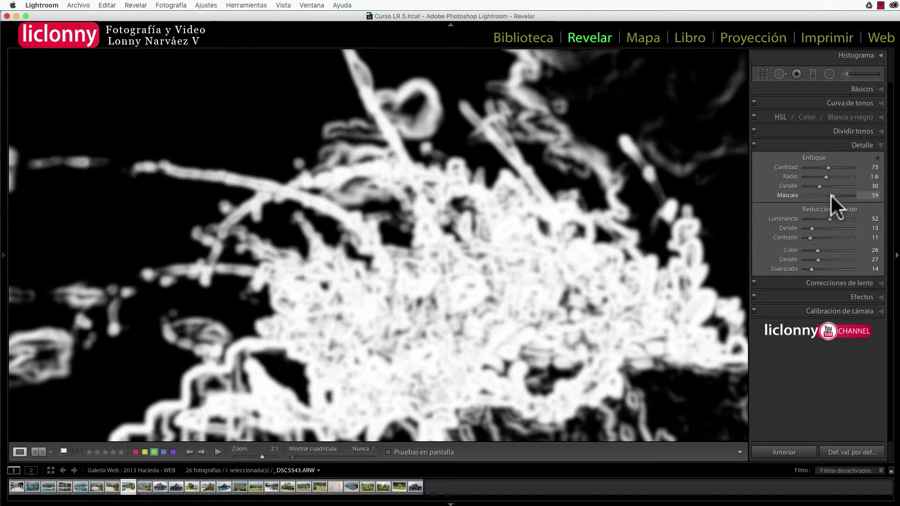
# - Release the masking preview and toggle the Detalle panel off and on to compare
pyautogui.keyDown('alt'); pyautogui.click(831, 196); pyautogui.keyUp('alt')
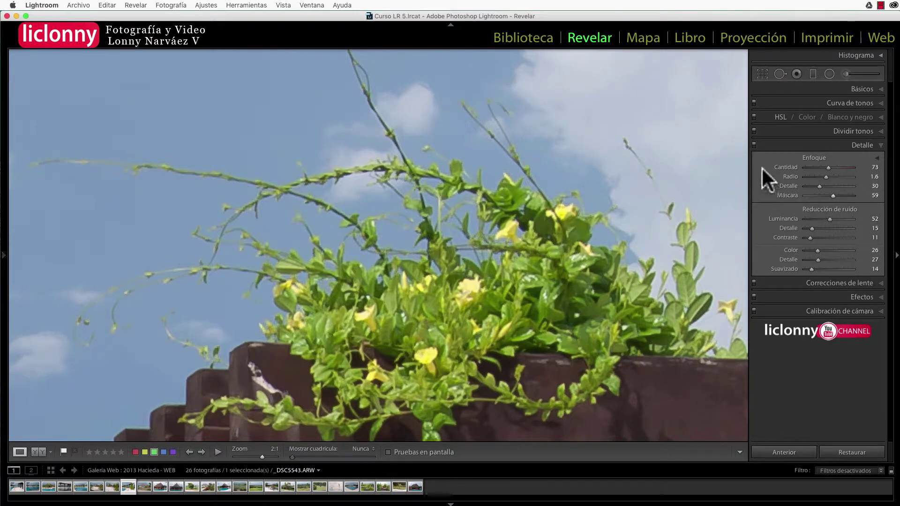
pyautogui.click(753, 144)
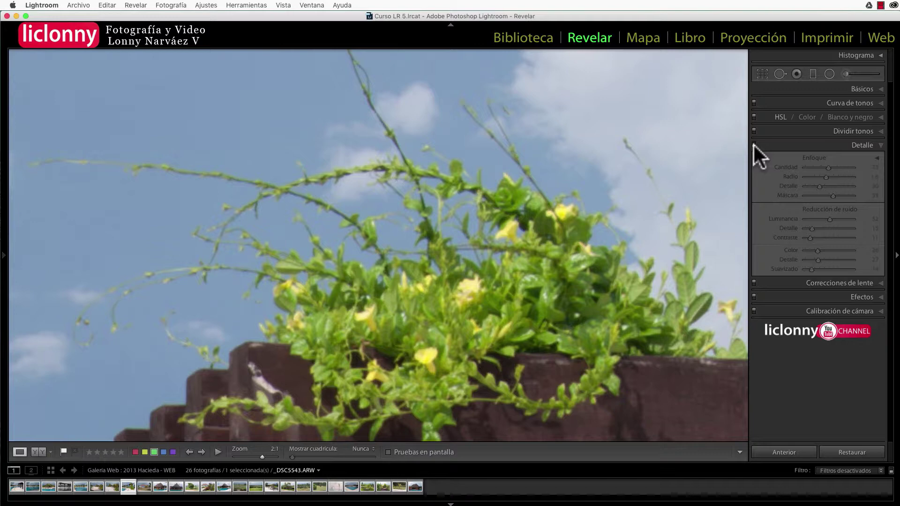
pyautogui.click(754, 144)
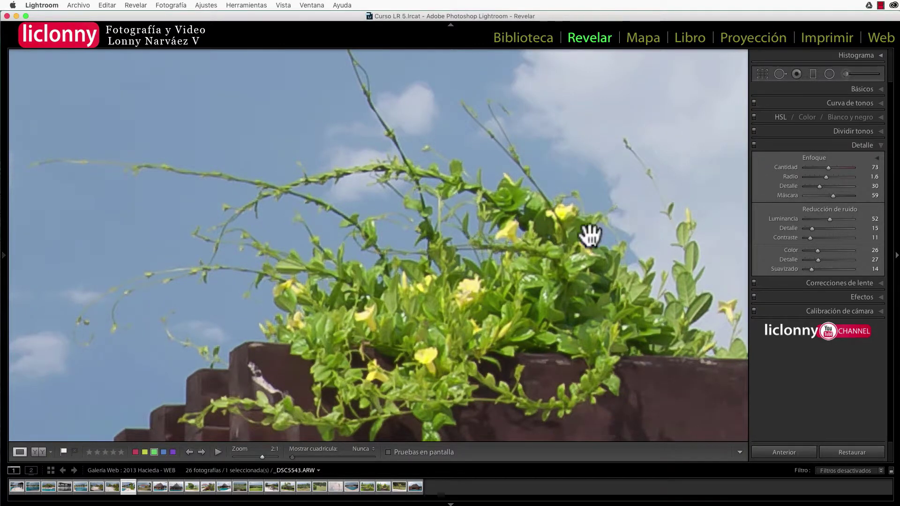
# - Pan down to the yellow-flowered bush below the planter, then compare with sharpening off and on
pyautogui.moveTo(578, 241); pyautogui.dragTo(639, 125)
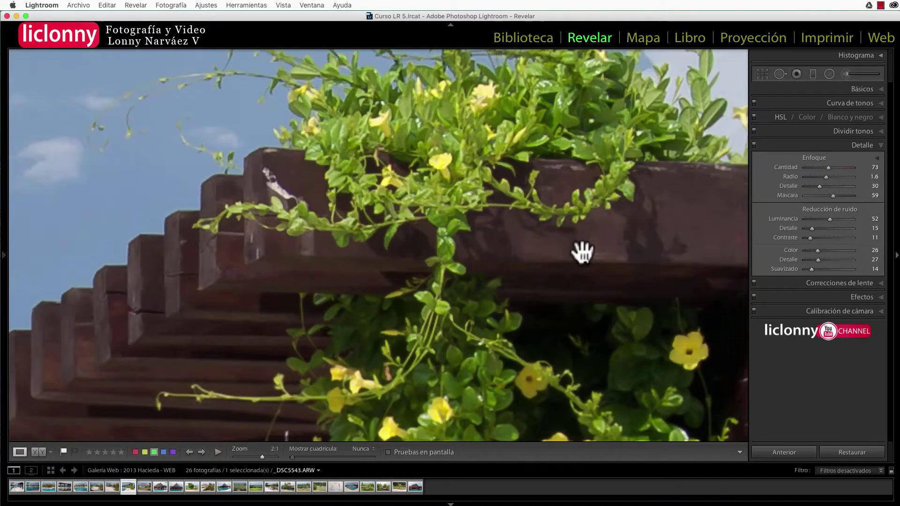
pyautogui.moveTo(582, 252); pyautogui.dragTo(528, 167)
pyautogui.moveTo(542, 272); pyautogui.dragTo(579, 171)
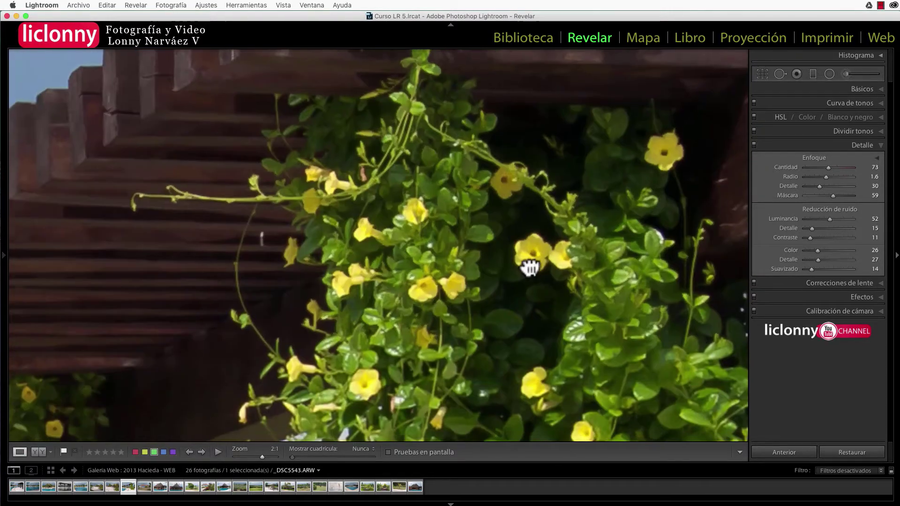
pyautogui.moveTo(530, 267); pyautogui.dragTo(547, 190)
pyautogui.moveTo(567, 258); pyautogui.dragTo(504, 201)
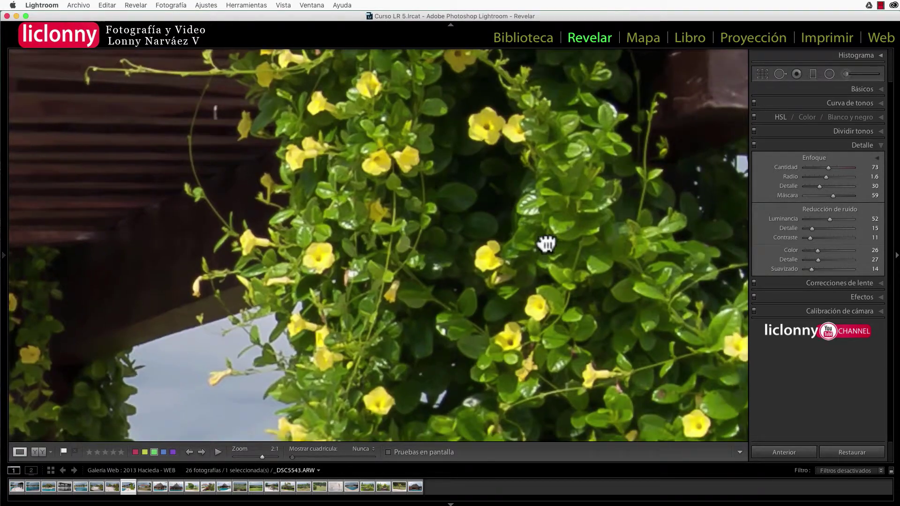
pyautogui.moveTo(546, 244)
pyautogui.mouseDown()
pyautogui.moveTo(506, 238)
pyautogui.moveTo(470, 207)
pyautogui.mouseUp()
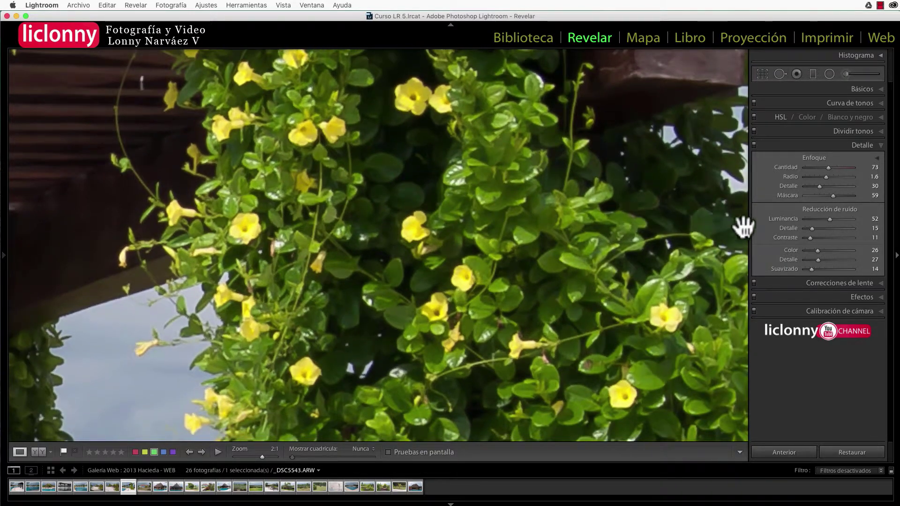
pyautogui.click(754, 144)
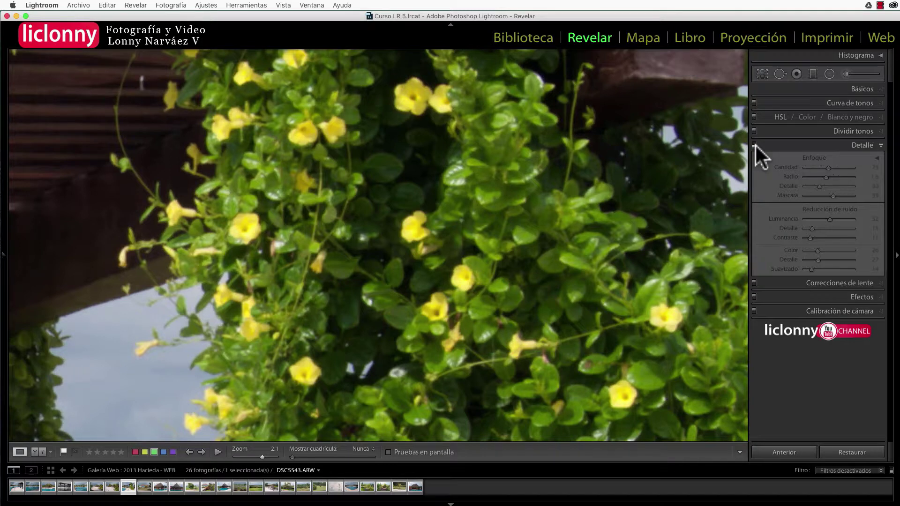
pyautogui.click(754, 145)
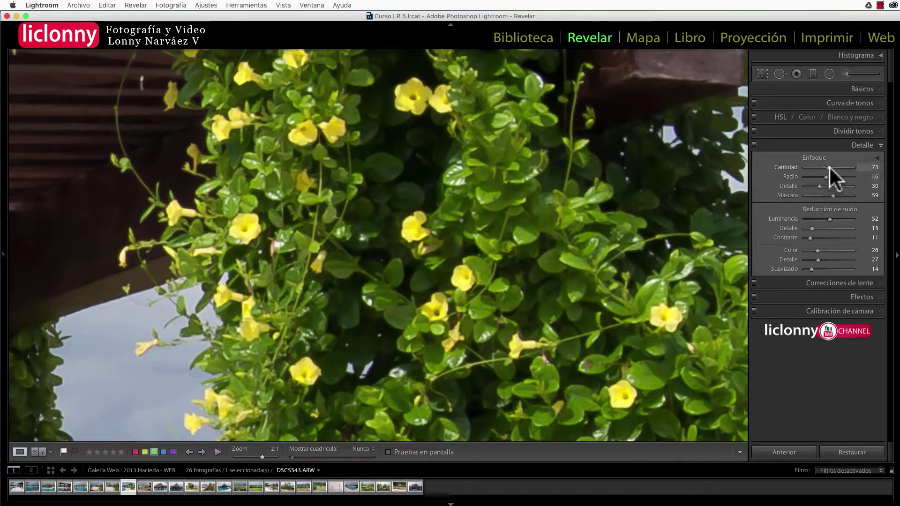
# - Raise sharpening amount to 89 and radius to 1.8, previewing the radius mask
pyautogui.moveTo(828, 167); pyautogui.dragTo(834, 167)
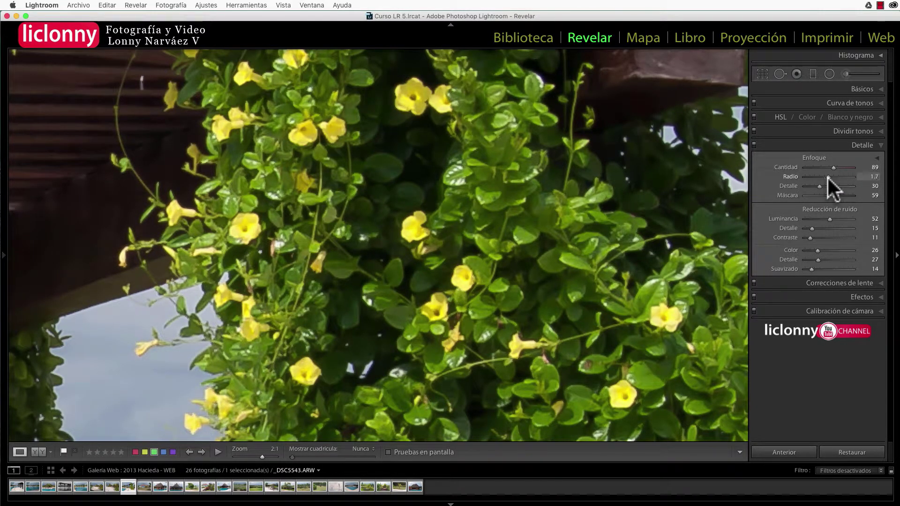
pyautogui.keyDown('alt'); pyautogui.click(828, 176); pyautogui.keyUp('alt')
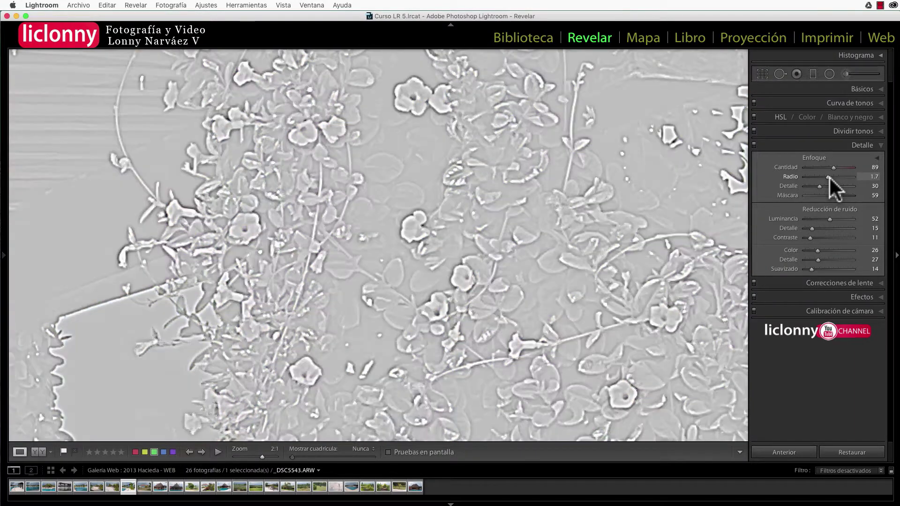
pyautogui.moveTo(829, 176); pyautogui.dragTo(831, 176)
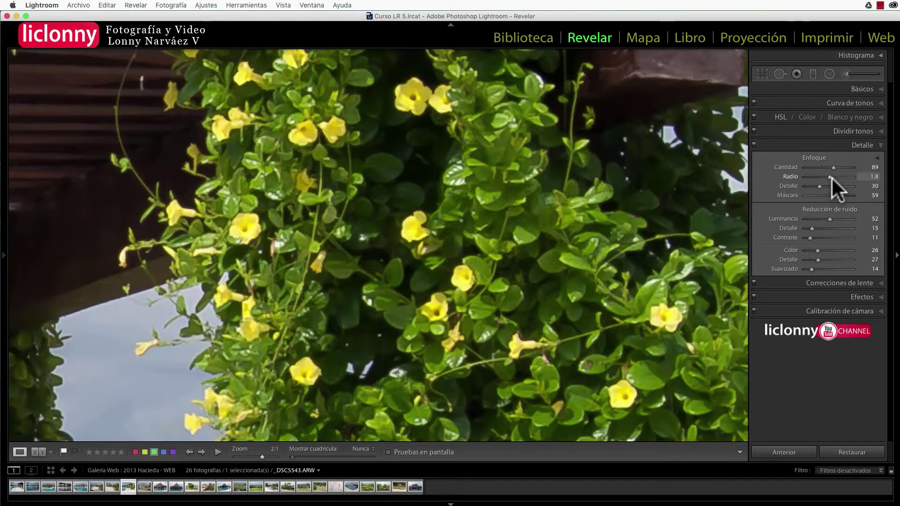
# - Pan across the bush's foliage and flowers, comparing with sharpening off and back on
pyautogui.moveTo(702, 257)
pyautogui.mouseDown()
pyautogui.moveTo(614, 235)
pyautogui.moveTo(595, 253)
pyautogui.moveTo(617, 249)
pyautogui.moveTo(577, 286)
pyautogui.moveTo(597, 254)
pyautogui.moveTo(583, 275)
pyautogui.moveTo(586, 261)
pyautogui.mouseUp()
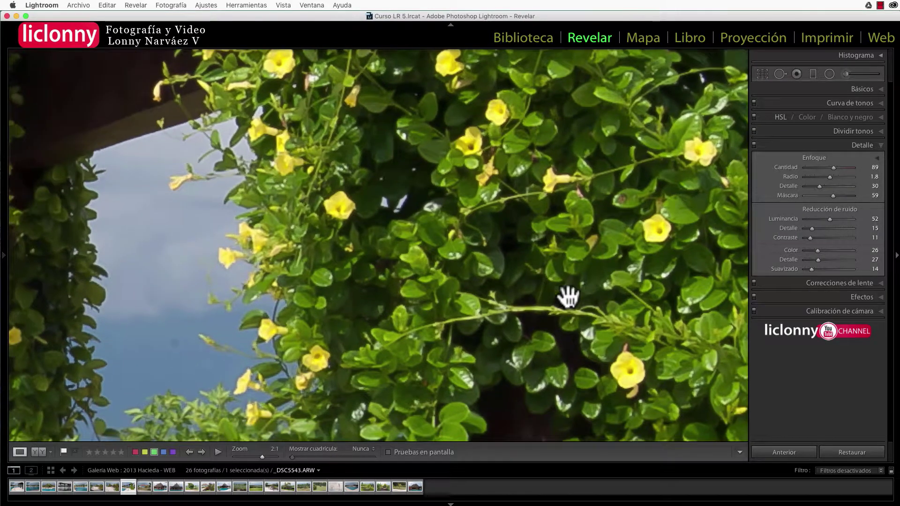
pyautogui.moveTo(568, 296)
pyautogui.mouseDown()
pyautogui.moveTo(612, 277)
pyautogui.moveTo(562, 312)
pyautogui.moveTo(590, 277)
pyautogui.moveTo(542, 321)
pyautogui.moveTo(598, 287)
pyautogui.moveTo(554, 325)
pyautogui.moveTo(588, 297)
pyautogui.moveTo(569, 342)
pyautogui.moveTo(609, 353)
pyautogui.moveTo(532, 353)
pyautogui.moveTo(570, 260)
pyautogui.moveTo(569, 338)
pyautogui.moveTo(568, 253)
pyautogui.moveTo(561, 316)
pyautogui.moveTo(611, 241)
pyautogui.moveTo(566, 303)
pyautogui.moveTo(576, 292)
pyautogui.moveTo(476, 201)
pyautogui.moveTo(516, 227)
pyautogui.moveTo(532, 245)
pyautogui.moveTo(458, 187)
pyautogui.moveTo(485, 245)
pyautogui.moveTo(532, 177)
pyautogui.moveTo(480, 278)
pyautogui.moveTo(536, 211)
pyautogui.moveTo(515, 287)
pyautogui.moveTo(564, 195)
pyautogui.moveTo(481, 289)
pyautogui.moveTo(583, 263)
pyautogui.moveTo(525, 305)
pyautogui.moveTo(512, 247)
pyautogui.moveTo(502, 307)
pyautogui.moveTo(496, 234)
pyautogui.mouseUp()
pyautogui.moveTo(528, 302)
pyautogui.mouseDown()
pyautogui.moveTo(478, 227)
pyautogui.moveTo(544, 269)
pyautogui.moveTo(446, 247)
pyautogui.mouseUp()
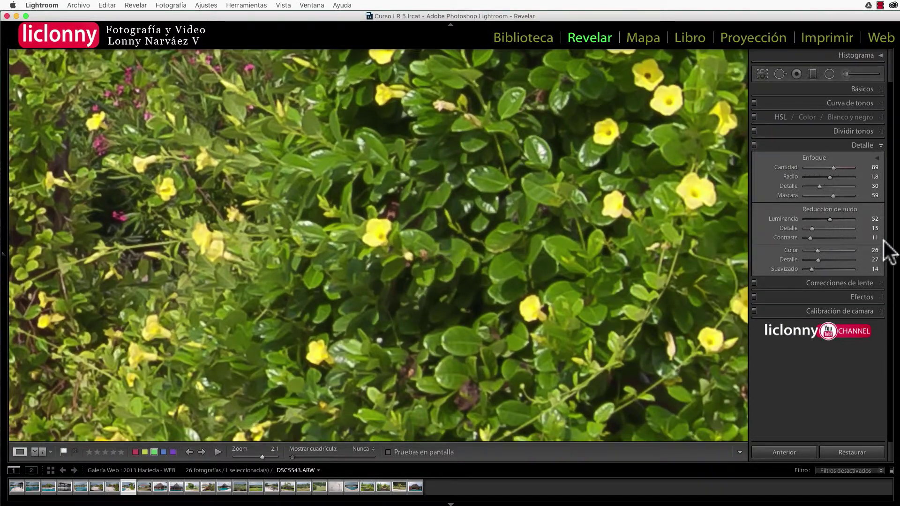
pyautogui.click(754, 145)
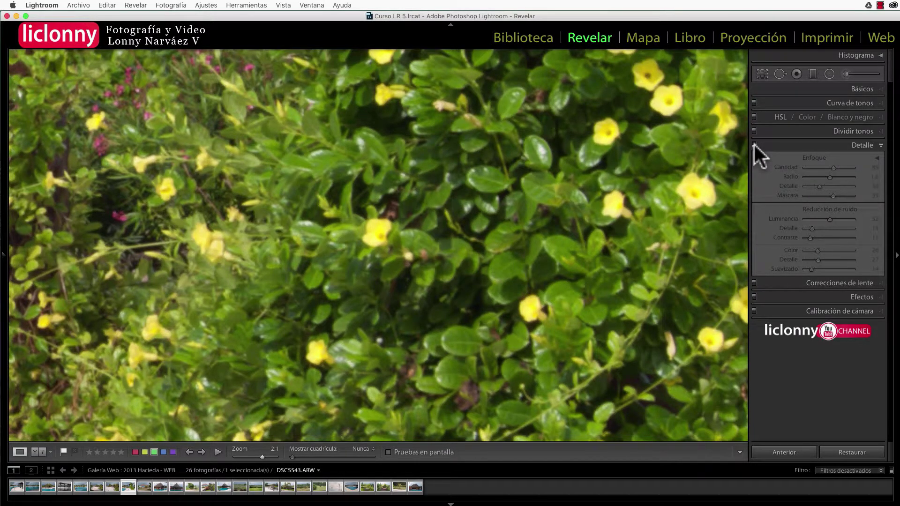
pyautogui.click(754, 144)
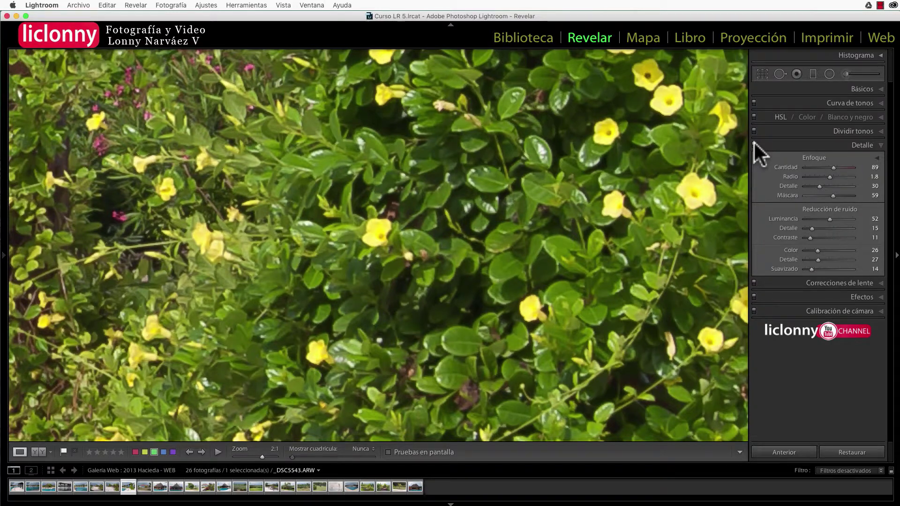
# - Fit the whole pergola photo in view and compare with sharpening off and on
pyautogui.click(613, 221)
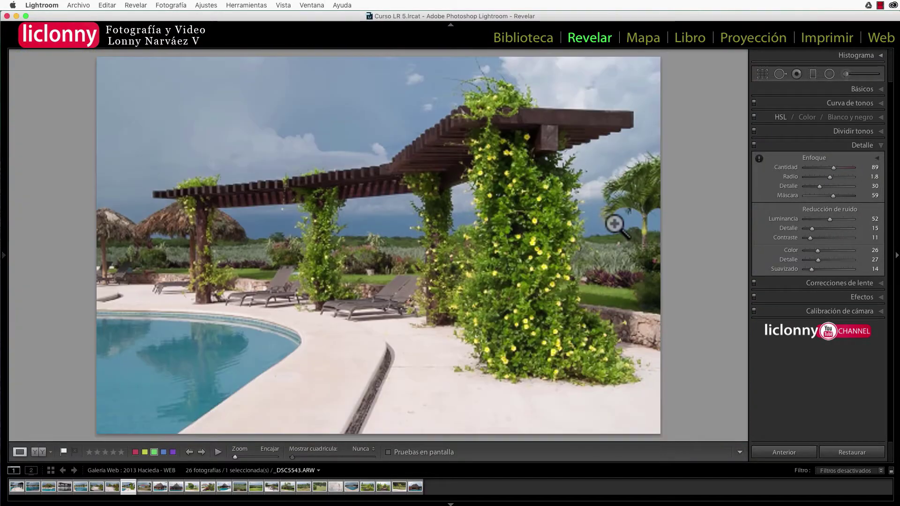
pyautogui.click(754, 143)
pyautogui.click(753, 142)
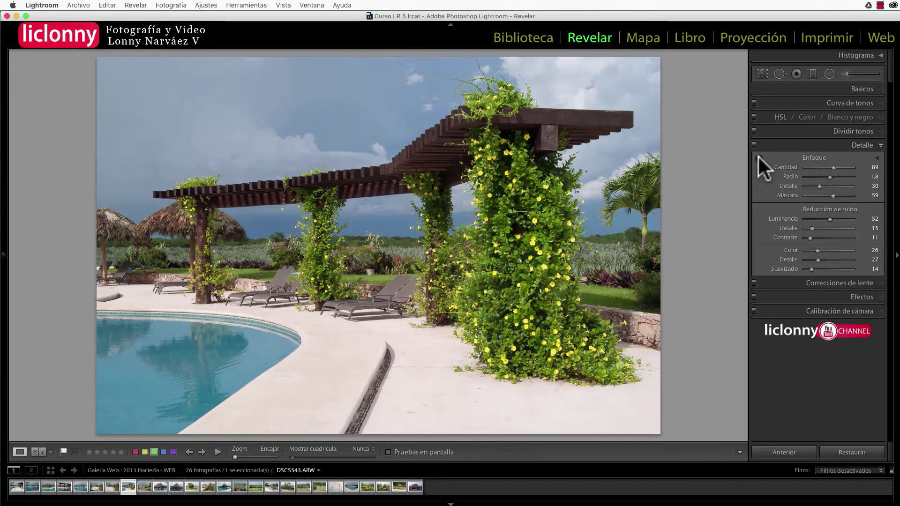
# - Inspect the garden beside the pillar at 1:1 with a sharpening comparison, then return to Fit
pyautogui.press('z')
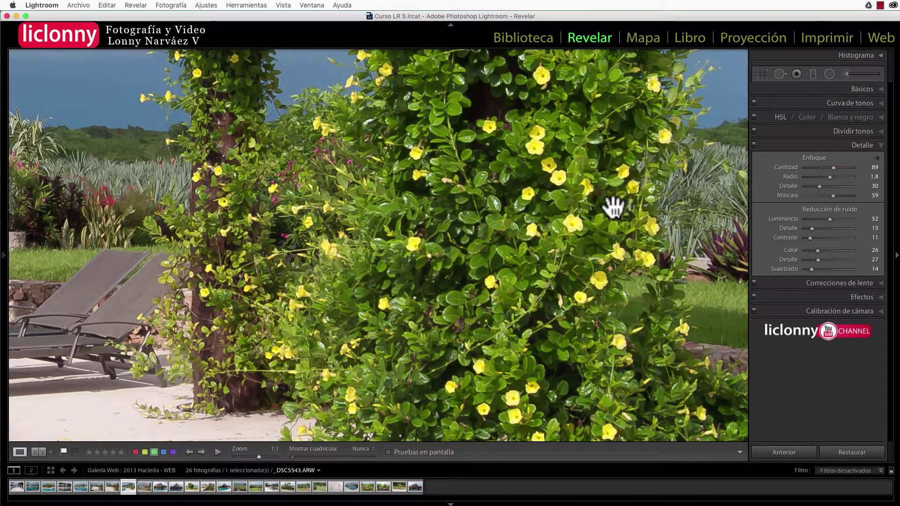
pyautogui.moveTo(613, 201); pyautogui.dragTo(543, 201)
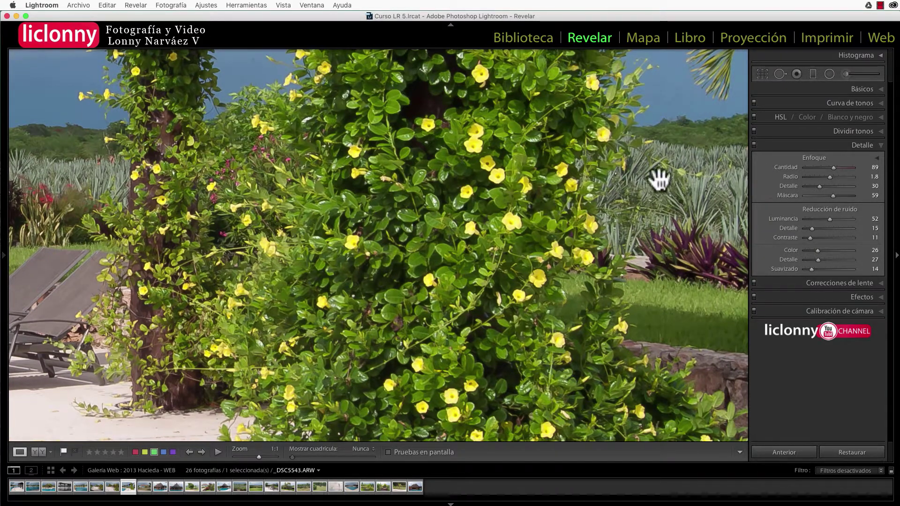
pyautogui.click(753, 144)
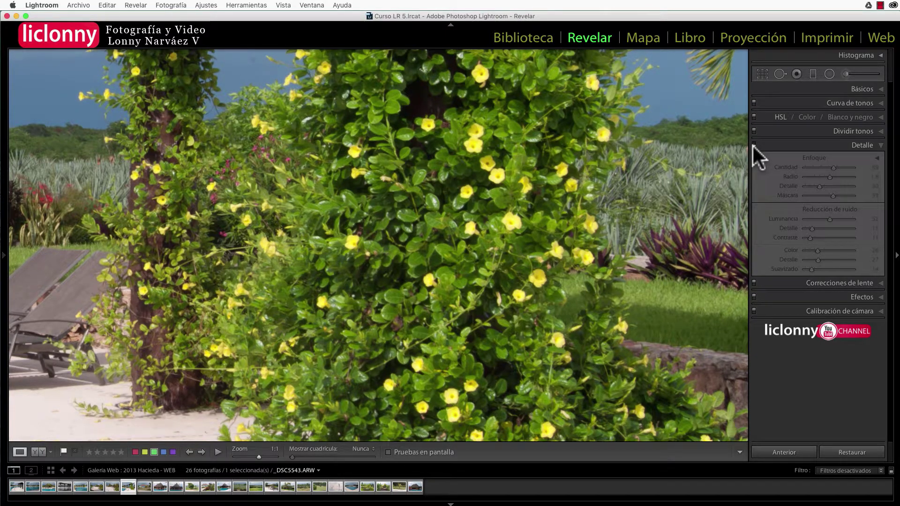
pyautogui.click(753, 145)
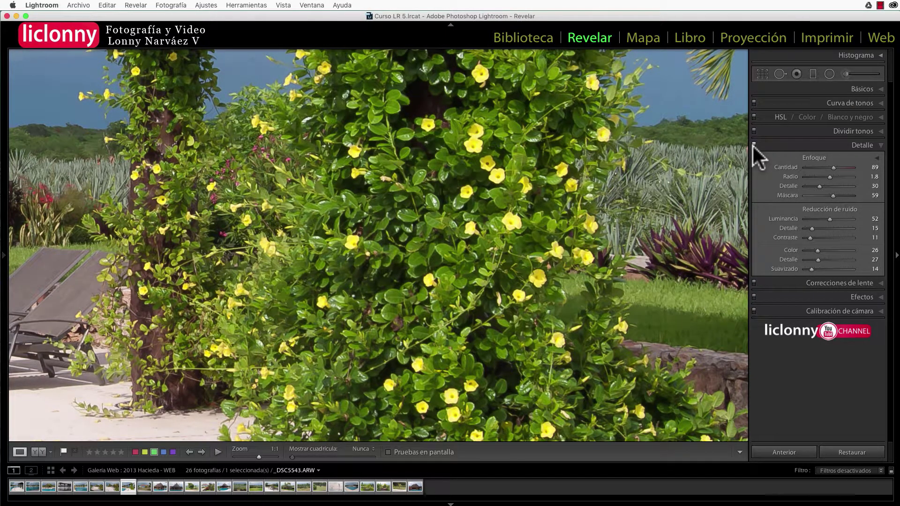
pyautogui.click(645, 188)
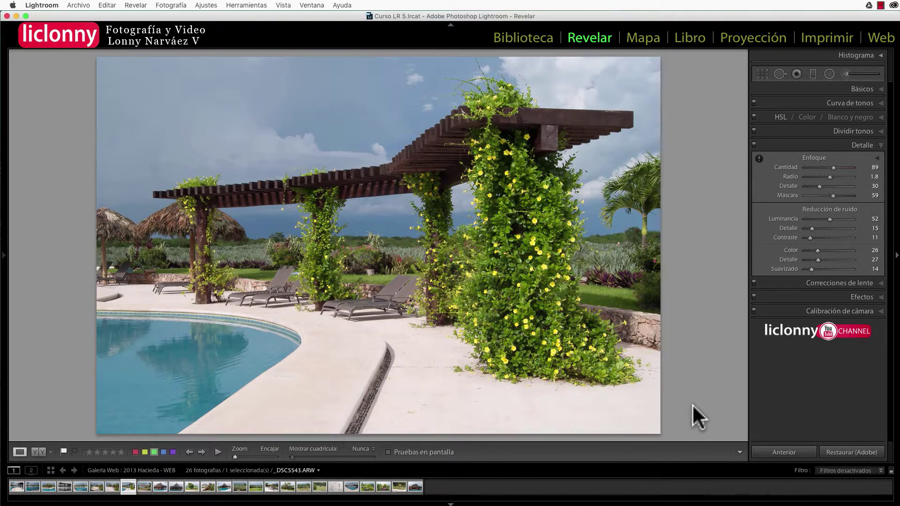
pyautogui.click(881, 145)
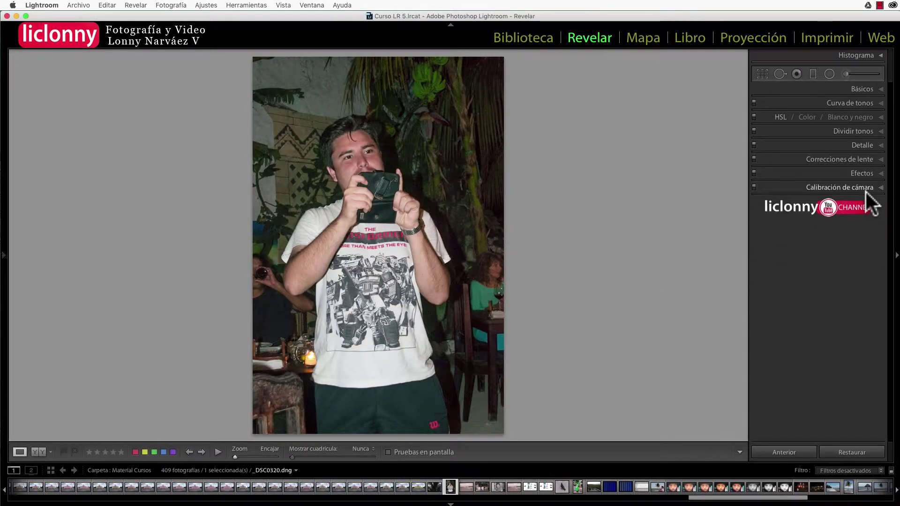
# - Collapse Básicos, expand the Detalle panel, and view the night portrait at 1:1
pyautogui.click(880, 89)
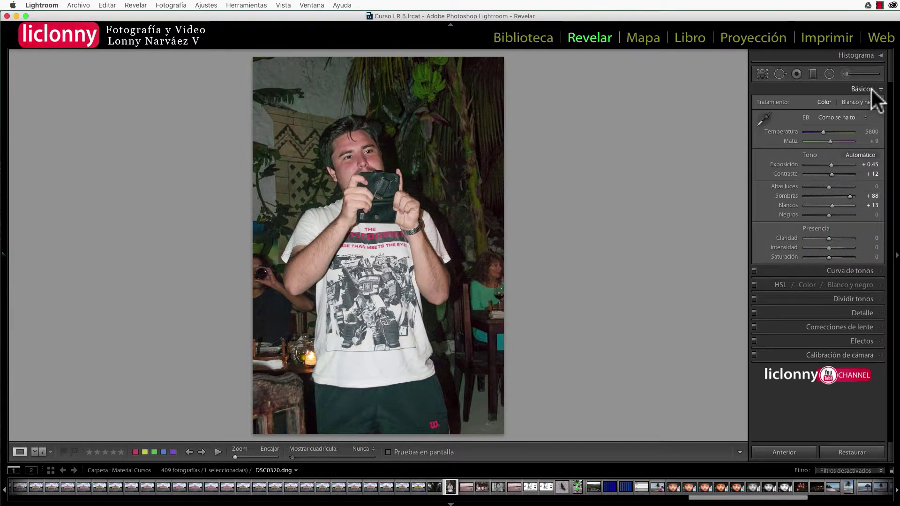
pyautogui.click(879, 89)
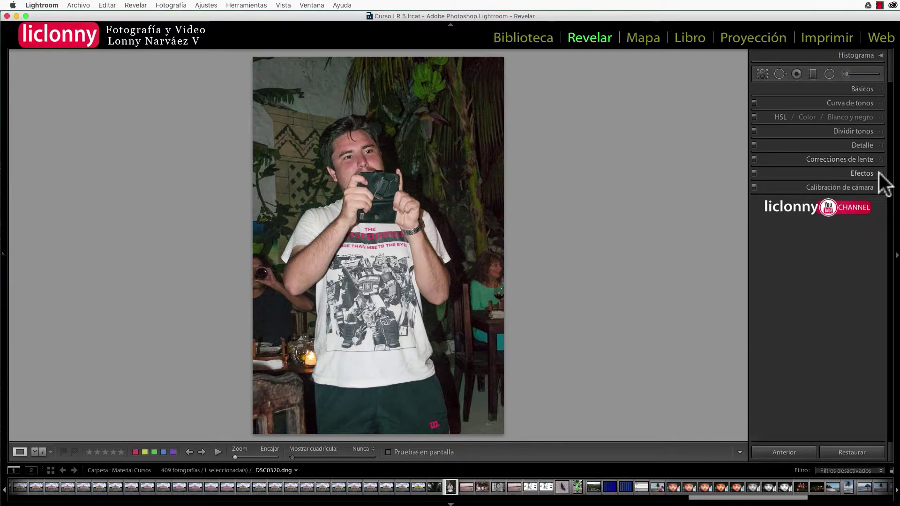
pyautogui.click(882, 146)
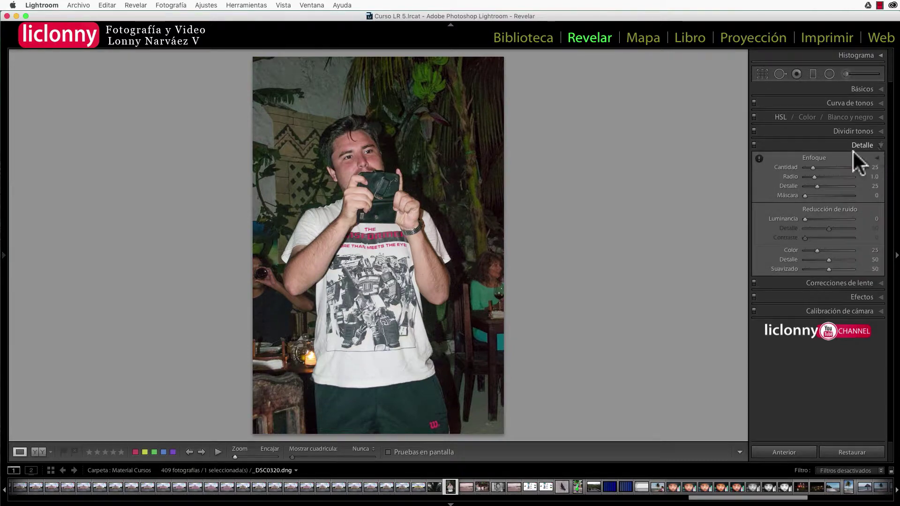
pyautogui.click(758, 159)
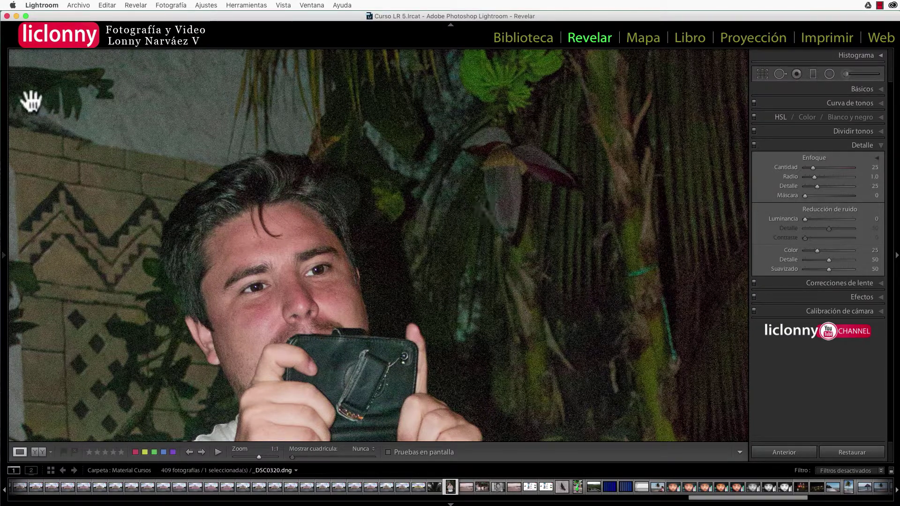
# - Show the Navigator, zoom to 2:1 and pan to the man's face and dark foliage
pyautogui.click(3, 255)
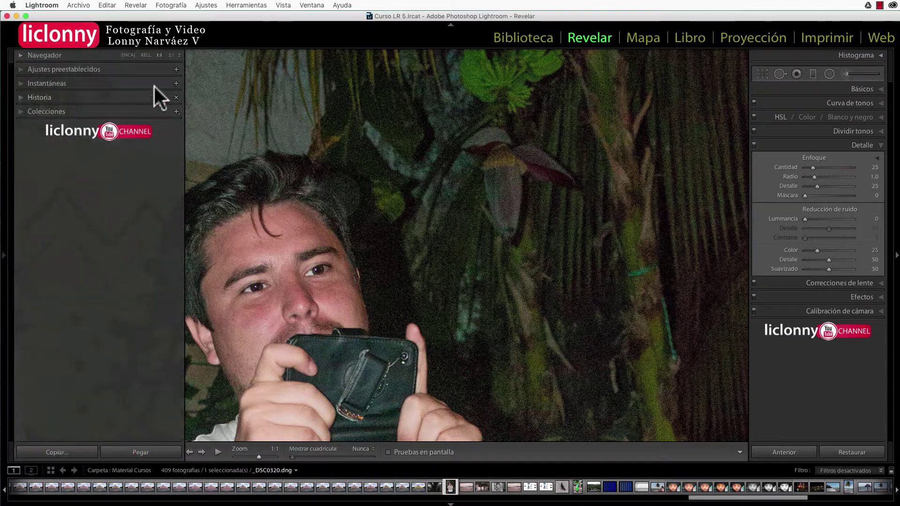
pyautogui.click(172, 56)
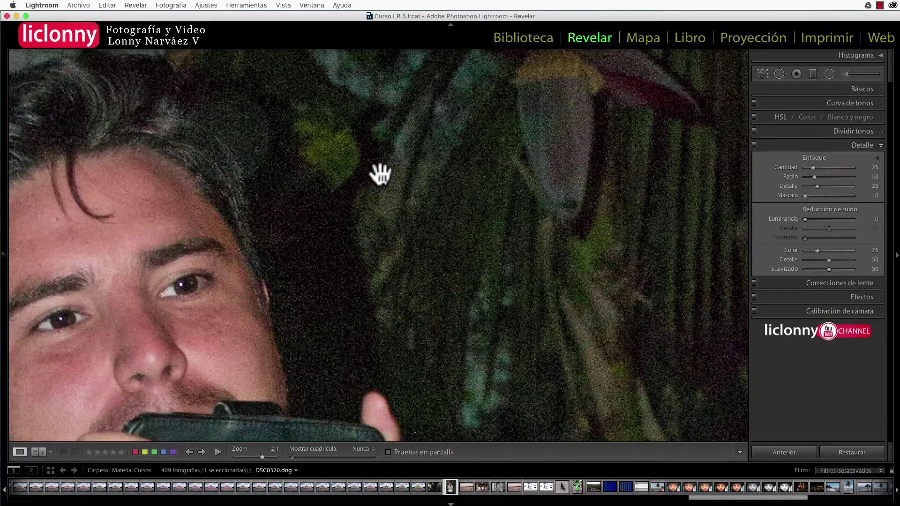
pyautogui.moveTo(379, 175); pyautogui.dragTo(340, 302)
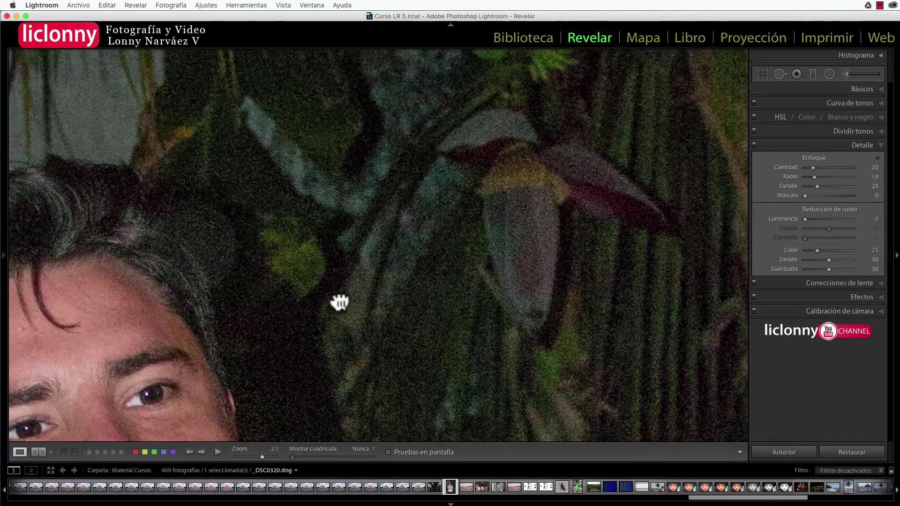
pyautogui.moveTo(340, 302)
pyautogui.mouseDown()
pyautogui.moveTo(564, 327)
pyautogui.moveTo(532, 296)
pyautogui.moveTo(341, 277)
pyautogui.mouseUp()
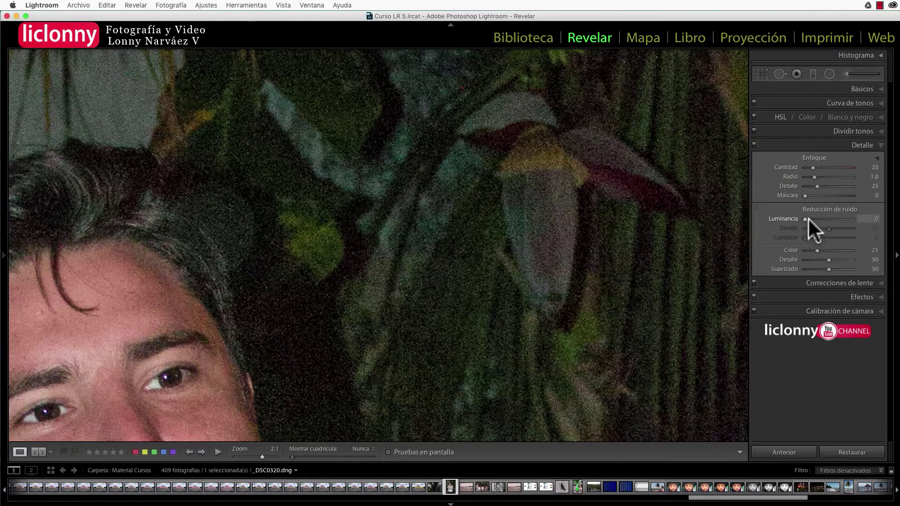
# - Set noise reduction Luminancia 72, Detalle 40, Contraste 16, Color 41, Detalle 58, Suavizado 44, then compare
pyautogui.moveTo(809, 218)
pyautogui.mouseDown()
pyautogui.moveTo(845, 224)
pyautogui.moveTo(808, 224)
pyautogui.moveTo(822, 223)
pyautogui.mouseUp()
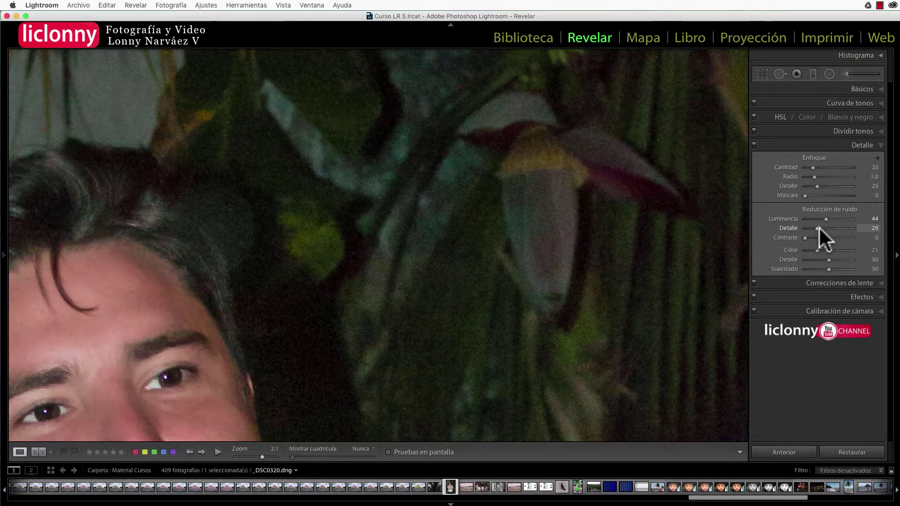
pyautogui.moveTo(818, 227)
pyautogui.mouseDown()
pyautogui.moveTo(837, 218)
pyautogui.moveTo(809, 237)
pyautogui.mouseUp()
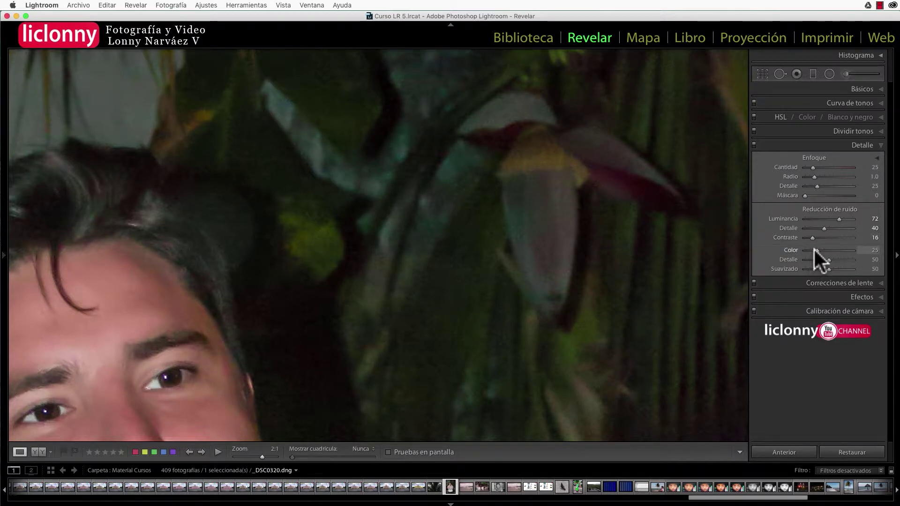
pyautogui.moveTo(814, 250)
pyautogui.mouseDown()
pyautogui.moveTo(822, 249)
pyautogui.moveTo(811, 250)
pyautogui.mouseUp()
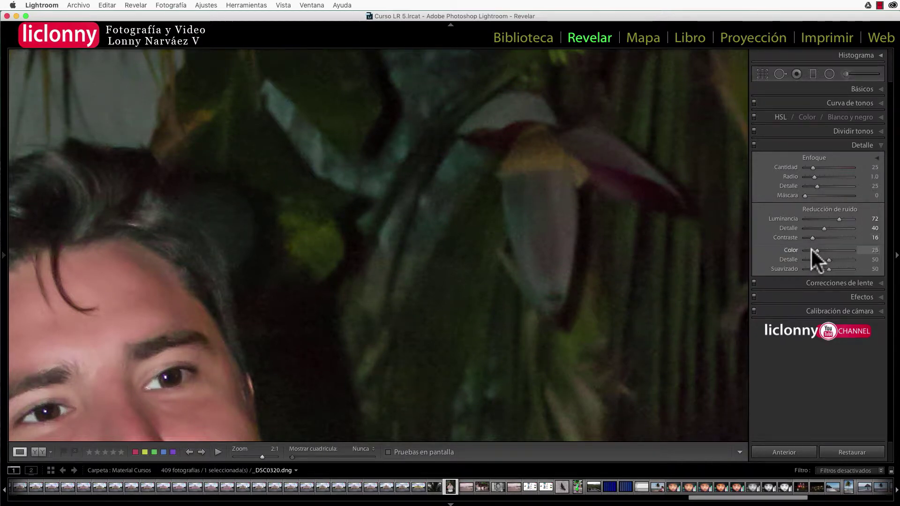
pyautogui.moveTo(802, 250)
pyautogui.mouseDown()
pyautogui.moveTo(831, 259)
pyautogui.moveTo(823, 267)
pyautogui.mouseUp()
pyautogui.click(828, 268)
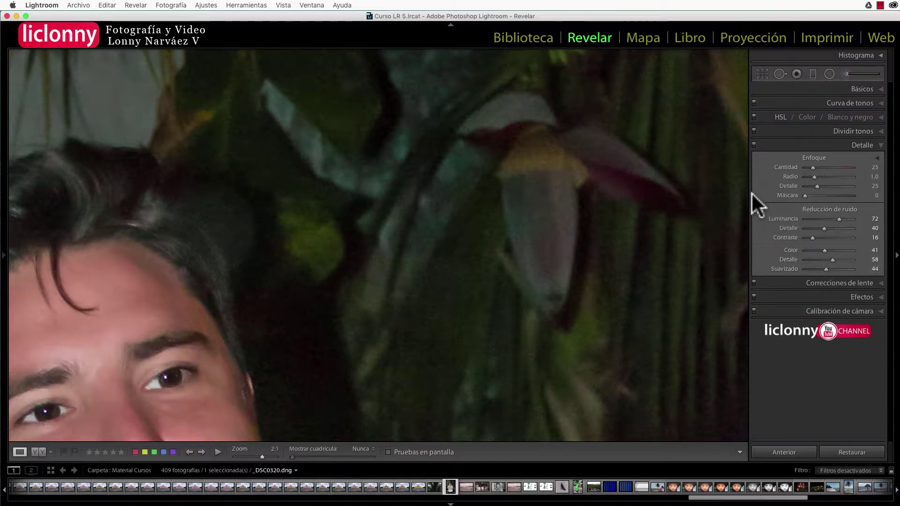
pyautogui.click(754, 144)
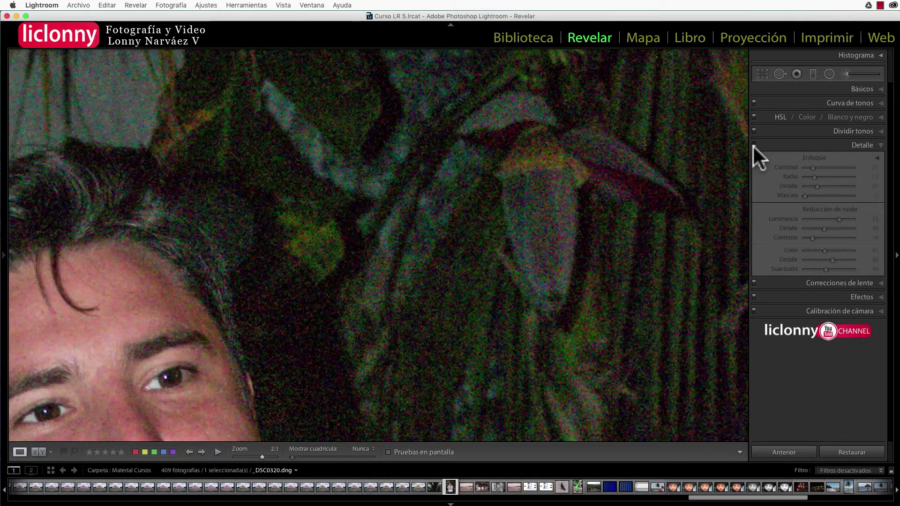
pyautogui.click(753, 145)
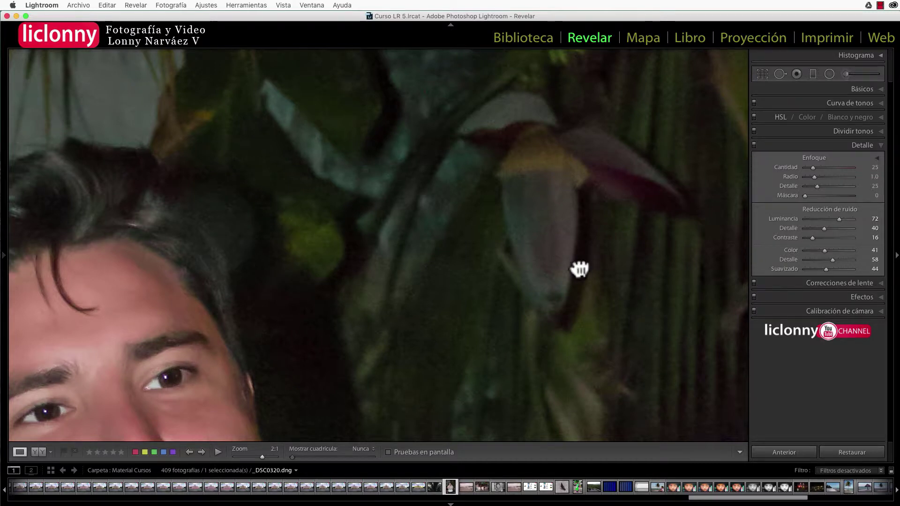
# - Centre the view on the hanging flower and raise the sharpening amount to 59
pyautogui.moveTo(578, 267); pyautogui.dragTo(635, 215)
pyautogui.moveTo(595, 282); pyautogui.dragTo(578, 311)
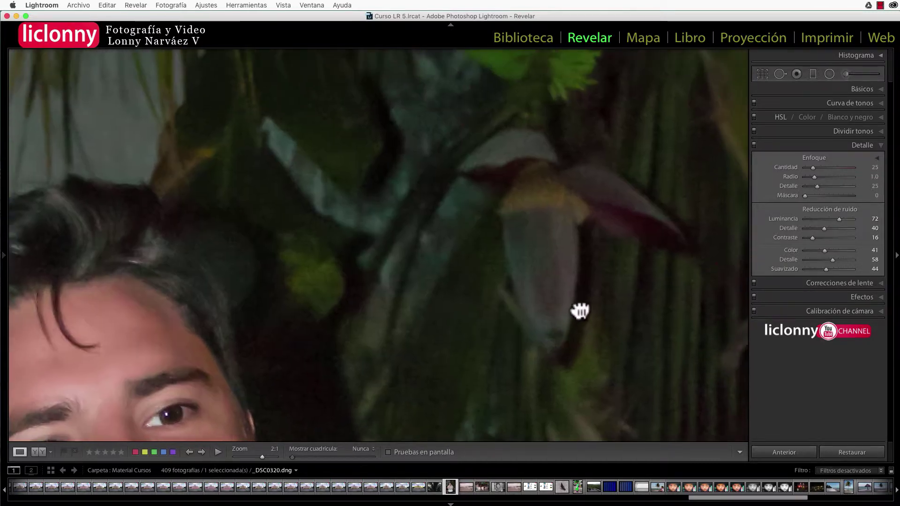
pyautogui.moveTo(594, 237); pyautogui.dragTo(569, 245)
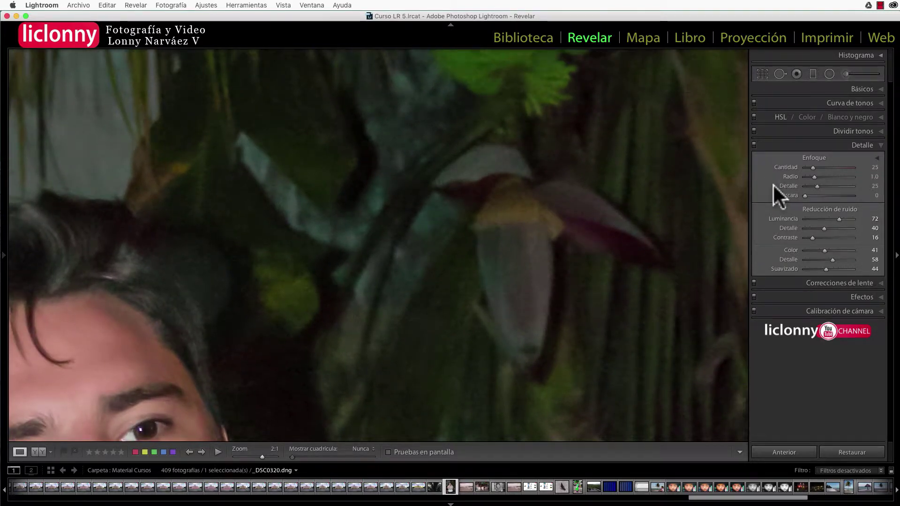
pyautogui.moveTo(812, 165); pyautogui.dragTo(820, 165)
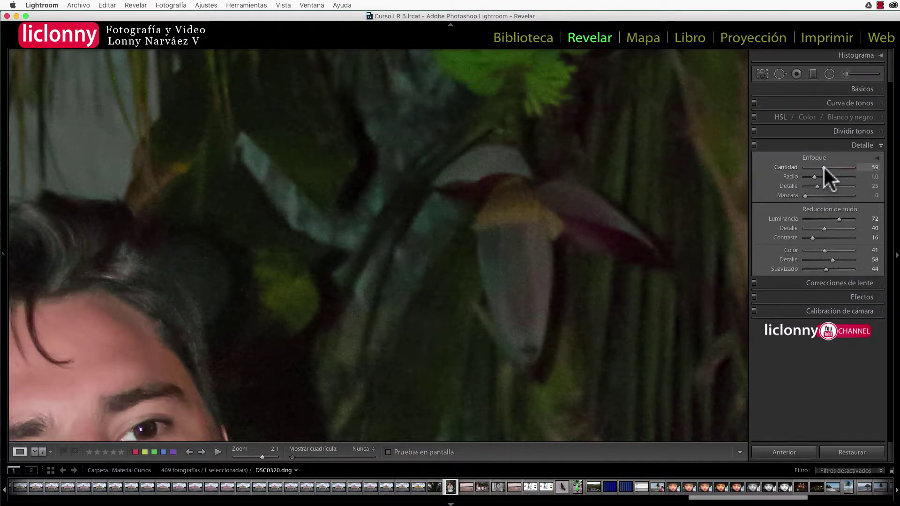
# - With the Alt greyscale preview, set sharpening radius 2.2, detail 54 and masking 42
pyautogui.press('alt')
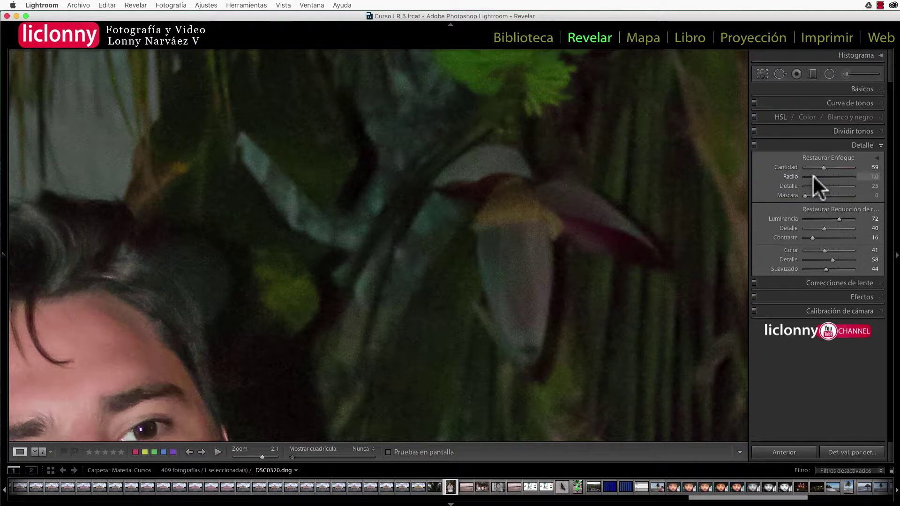
pyautogui.moveTo(813, 176)
pyautogui.mouseDown()
pyautogui.moveTo(824, 176)
pyautogui.moveTo(806, 176)
pyautogui.mouseUp()
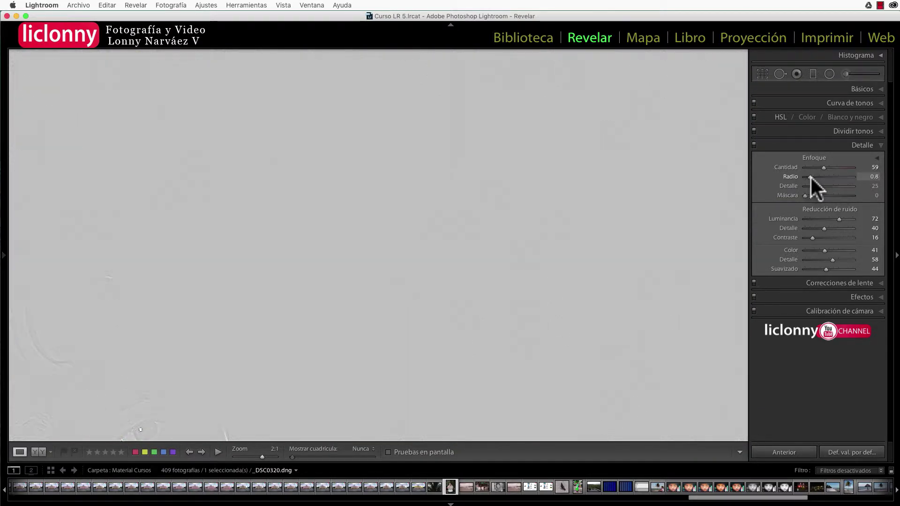
pyautogui.moveTo(813, 176); pyautogui.dragTo(829, 180)
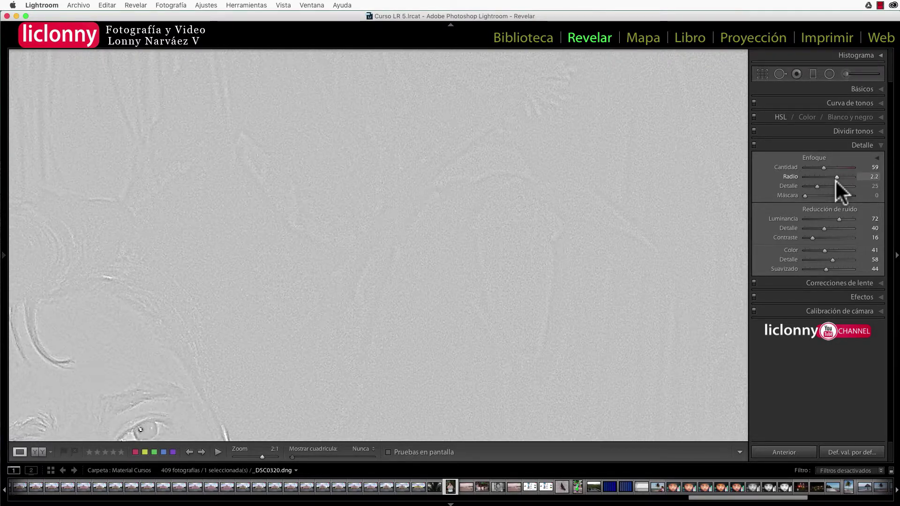
pyautogui.moveTo(828, 180); pyautogui.dragTo(832, 186)
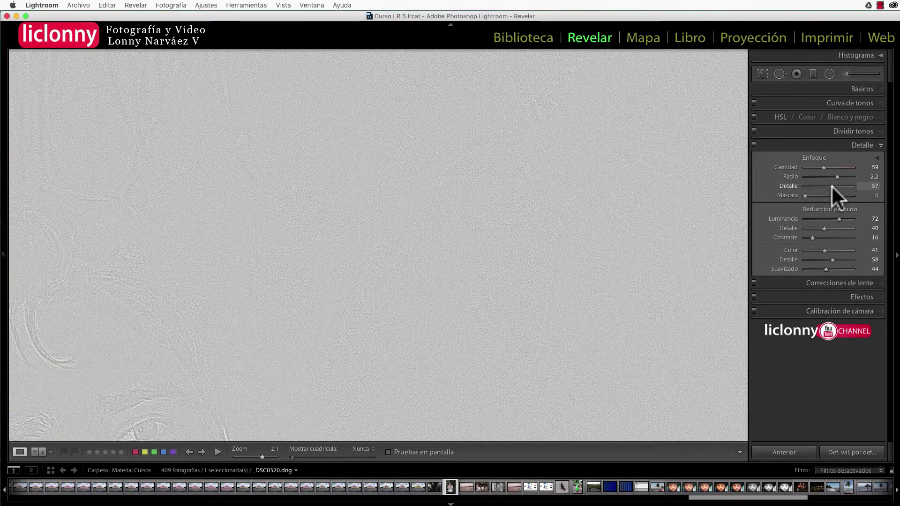
pyautogui.moveTo(835, 188); pyautogui.dragTo(830, 187)
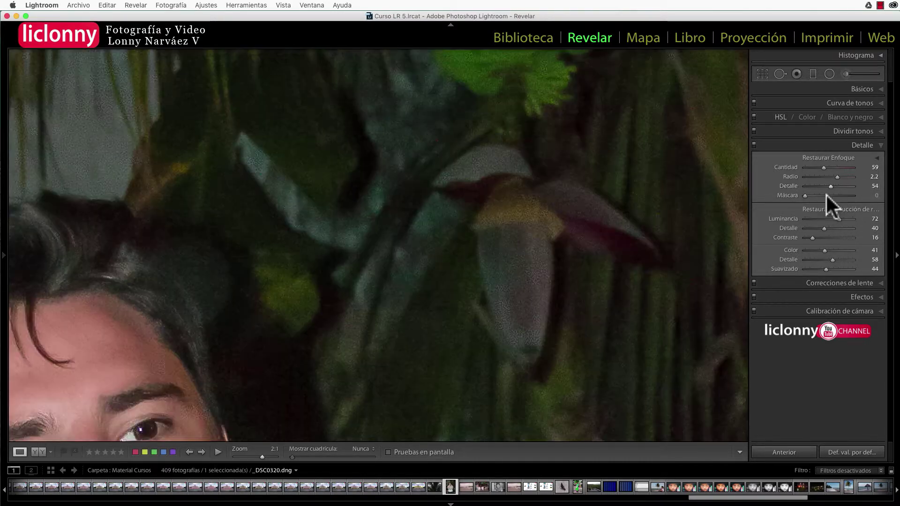
pyautogui.moveTo(804, 196); pyautogui.dragTo(826, 196)
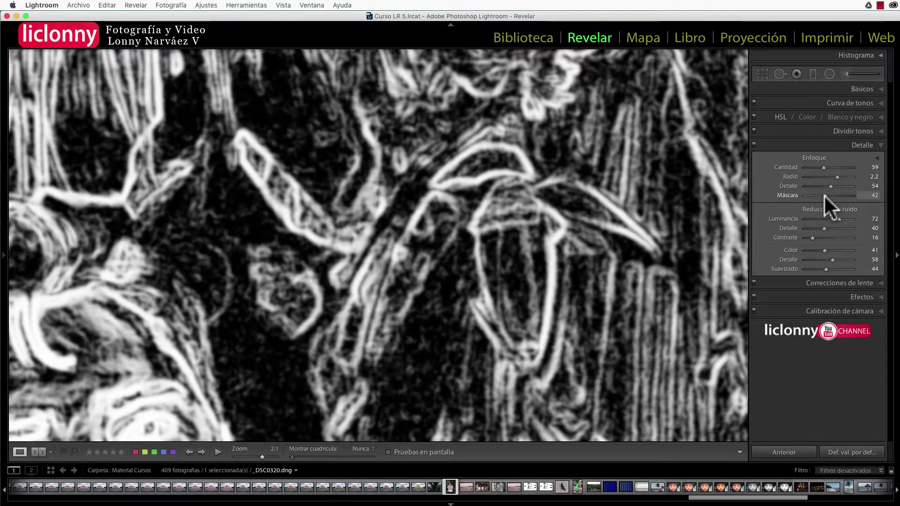
pyautogui.moveTo(826, 205); pyautogui.dragTo(826, 202)
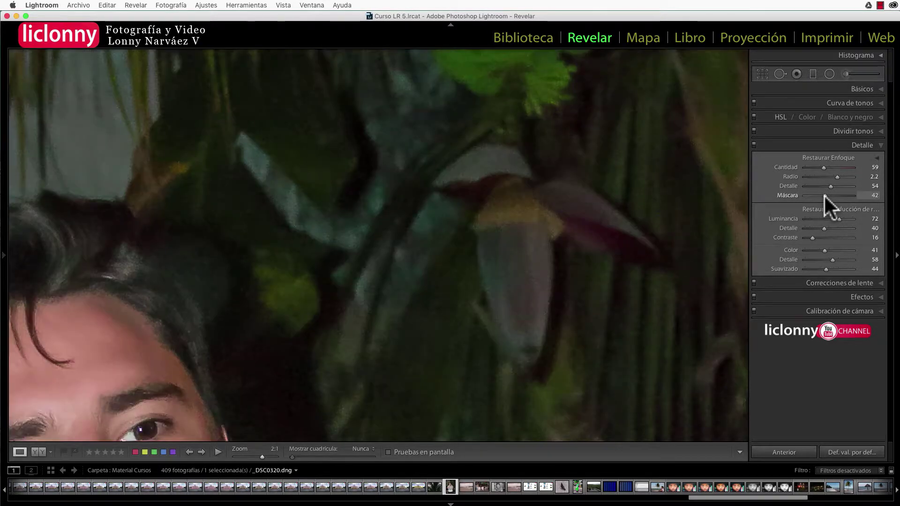
# - Zoom the night photo to 1:1 and pan to the man's face and camera
pyautogui.click(646, 241)
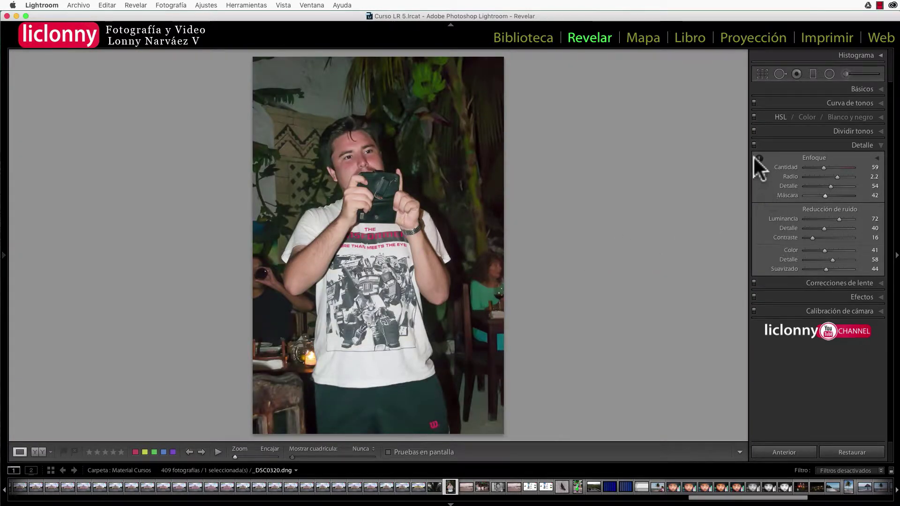
pyautogui.press('z')
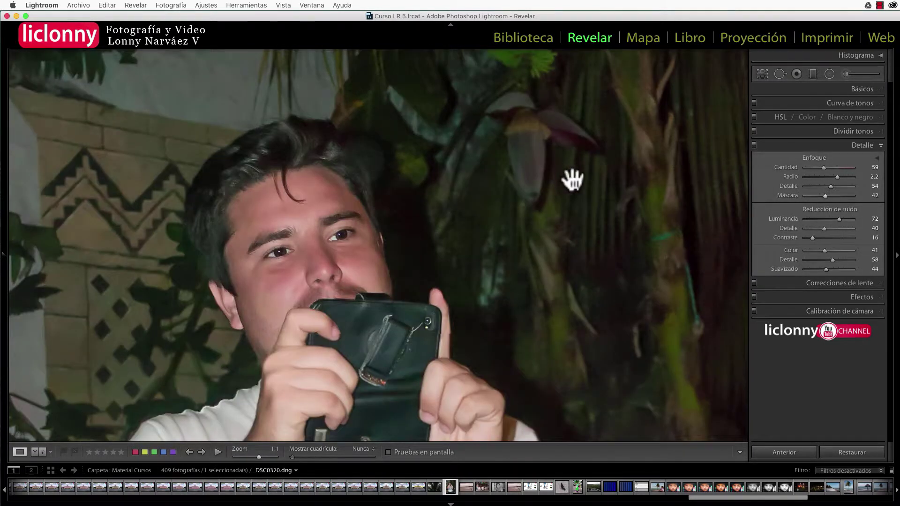
pyautogui.moveTo(561, 302)
pyautogui.mouseDown()
pyautogui.moveTo(568, 231)
pyautogui.moveTo(589, 281)
pyautogui.moveTo(612, 298)
pyautogui.mouseUp()
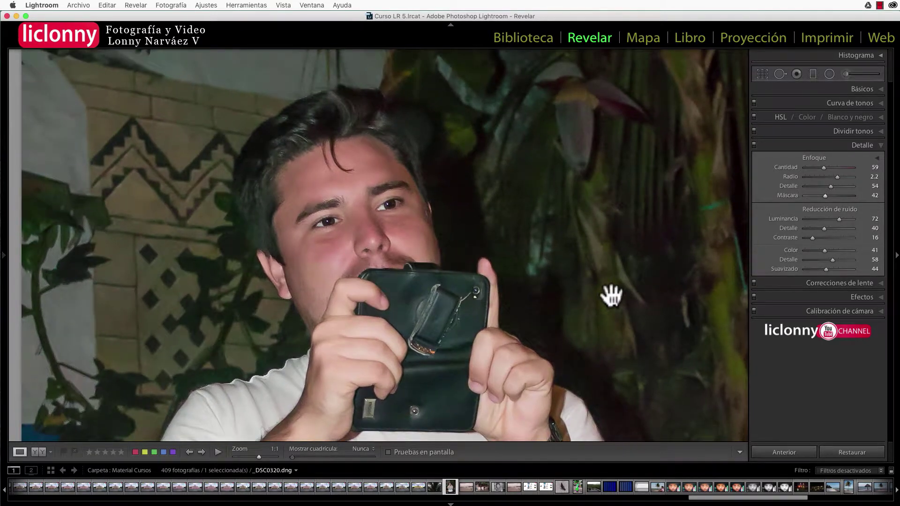
# - Toggle the Detail adjustments off and on, fit the photo, and leave them off
pyautogui.click(753, 145)
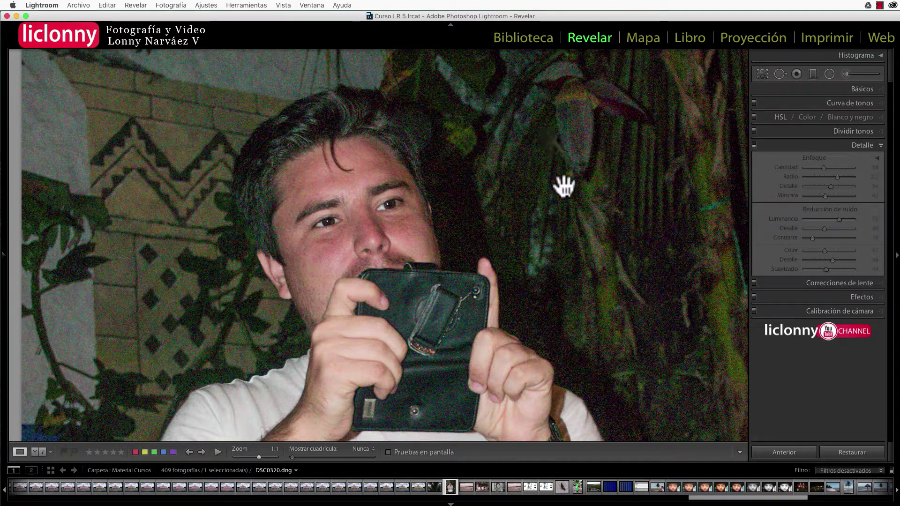
pyautogui.click(754, 145)
pyautogui.click(670, 165)
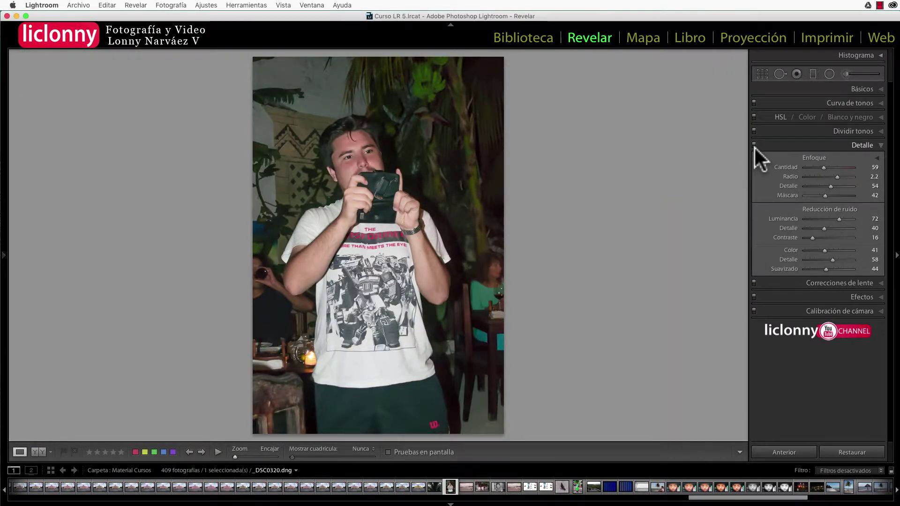
pyautogui.click(754, 144)
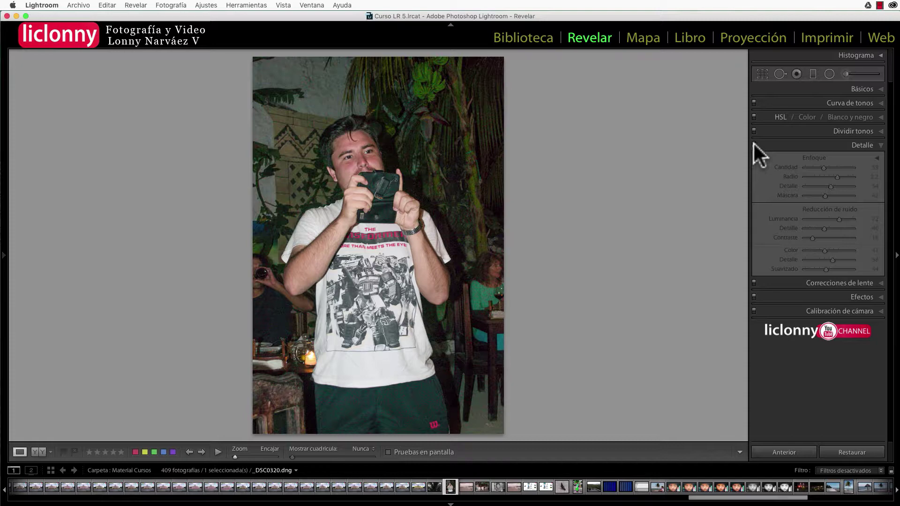
# - Switch the night photo's Detail adjustments back on
pyautogui.click(753, 143)
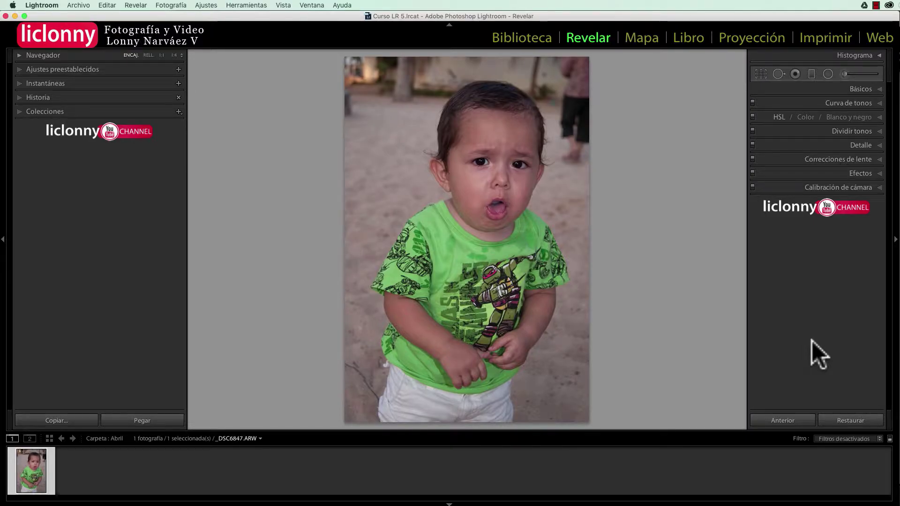
# - Raise the toddler photo's exposure to +0.30 and contrast to +4 in the Basic panel
pyautogui.click(879, 89)
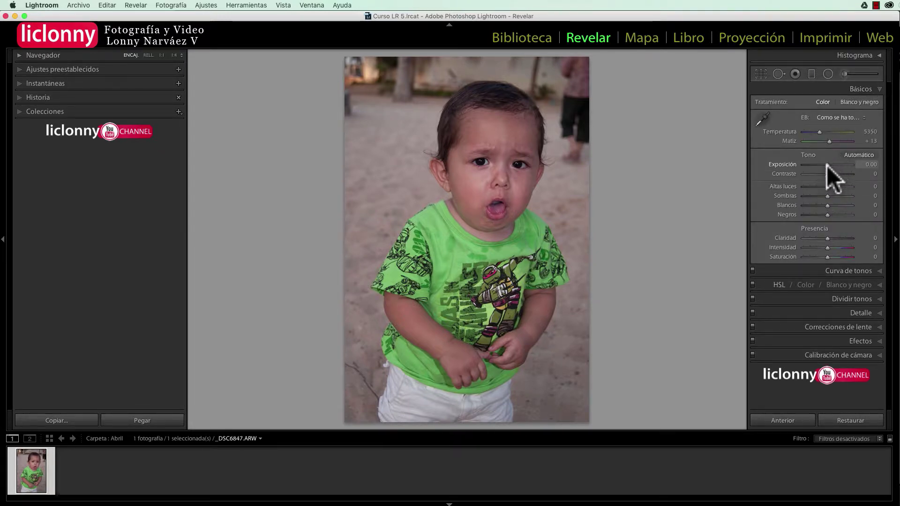
pyautogui.press('Up')
pyautogui.press('Up')
pyautogui.press('Up')
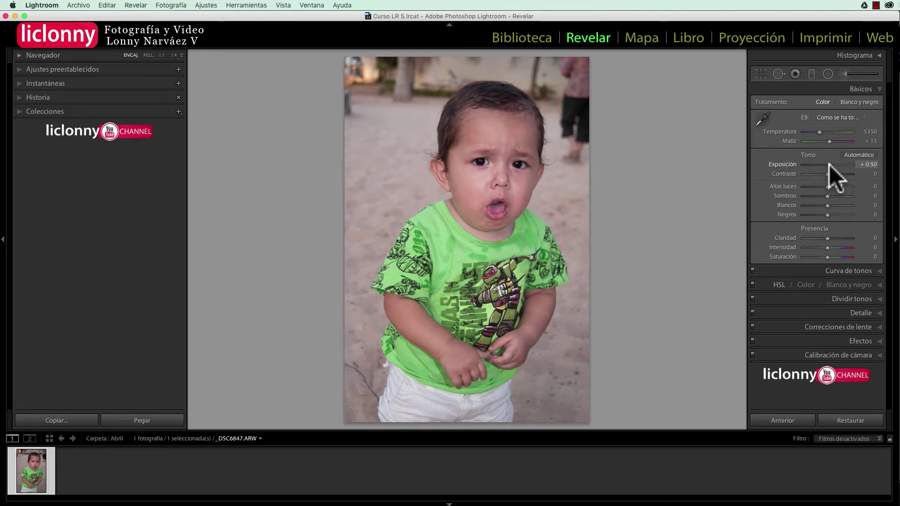
pyautogui.moveTo(824, 174); pyautogui.dragTo(826, 174)
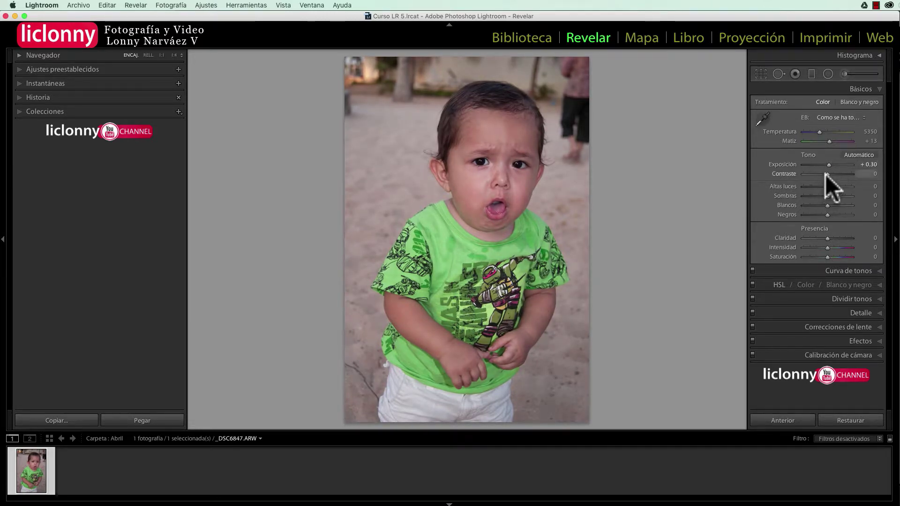
pyautogui.doubleClick(826, 174)
pyautogui.press('super+z')
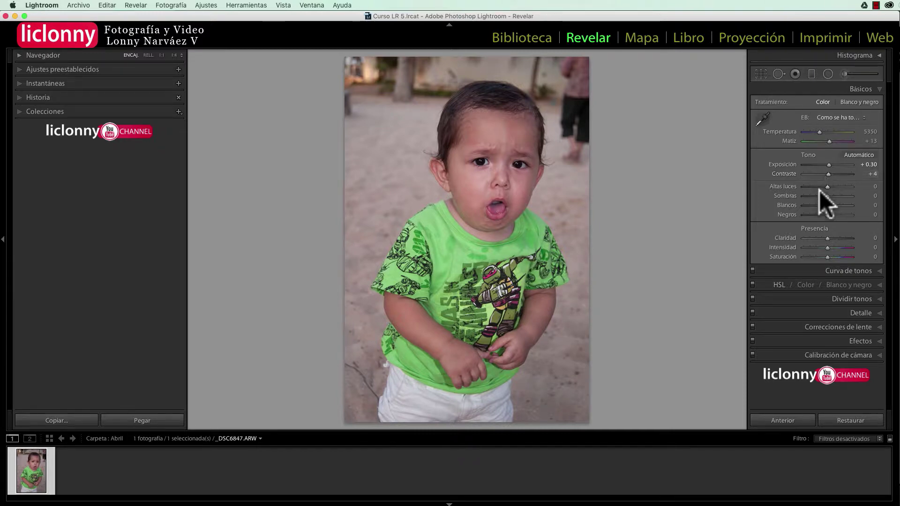
# - Set highlights −22, whites +31, blacks −12, vibrance +9 and temperature 5000
pyautogui.moveTo(828, 187)
pyautogui.mouseDown()
pyautogui.moveTo(811, 197)
pyautogui.moveTo(820, 196)
pyautogui.mouseUp()
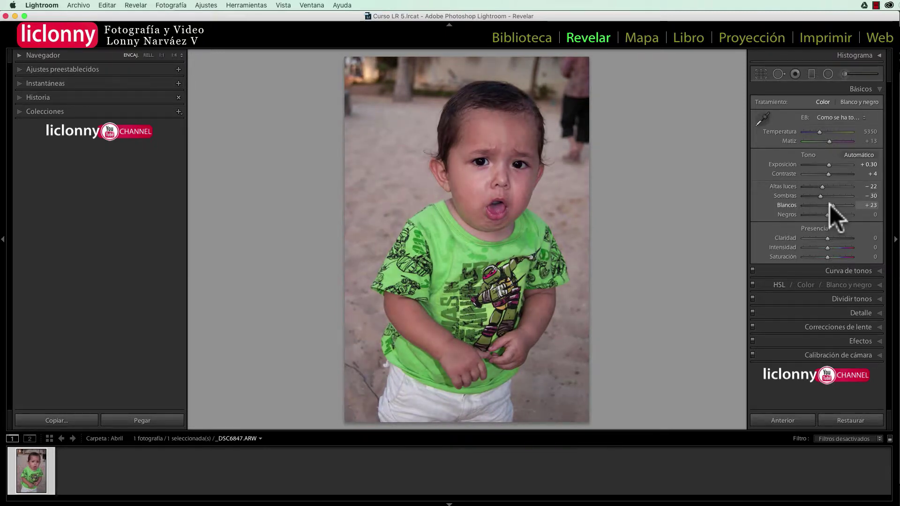
pyautogui.moveTo(826, 205); pyautogui.dragTo(832, 203)
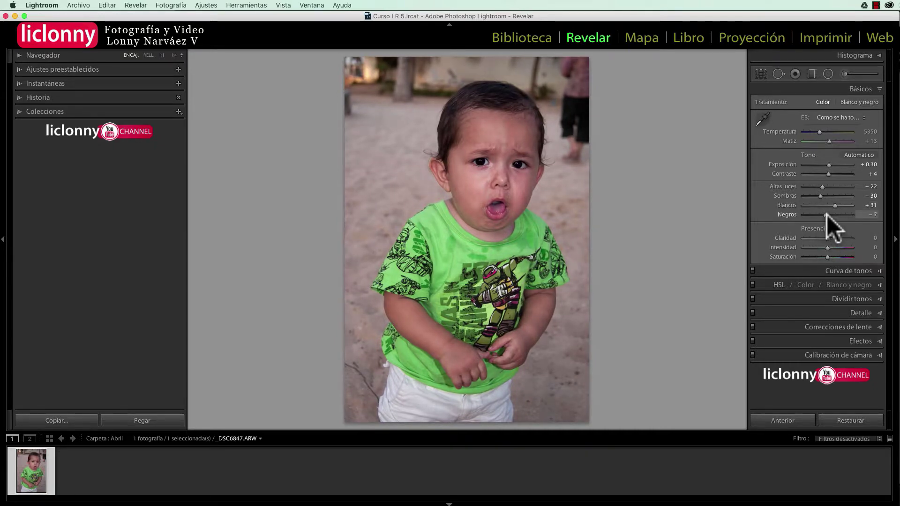
pyautogui.moveTo(826, 215); pyautogui.dragTo(826, 238)
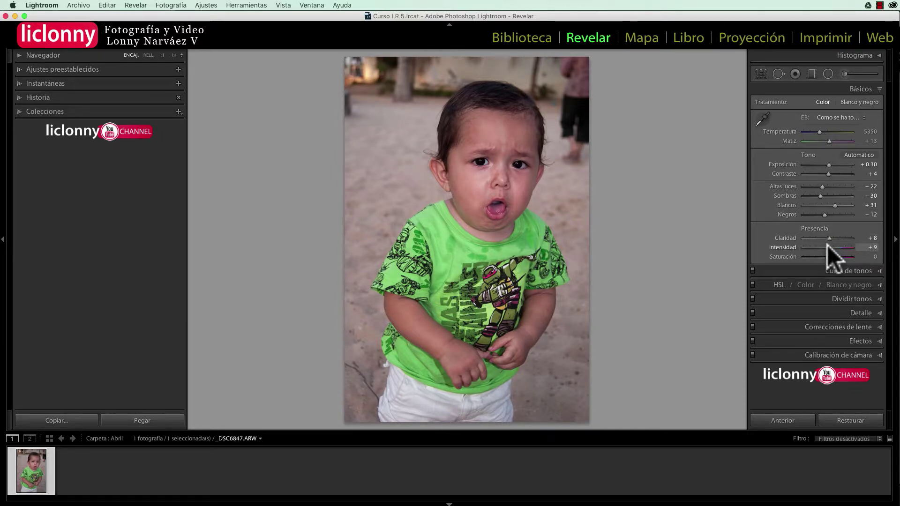
pyautogui.moveTo(828, 245); pyautogui.dragTo(830, 256)
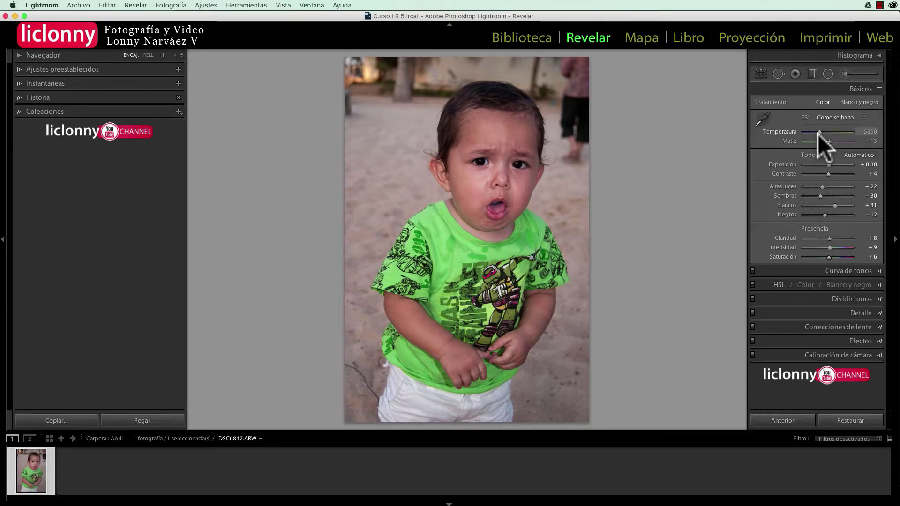
pyautogui.moveTo(817, 132); pyautogui.dragTo(815, 132)
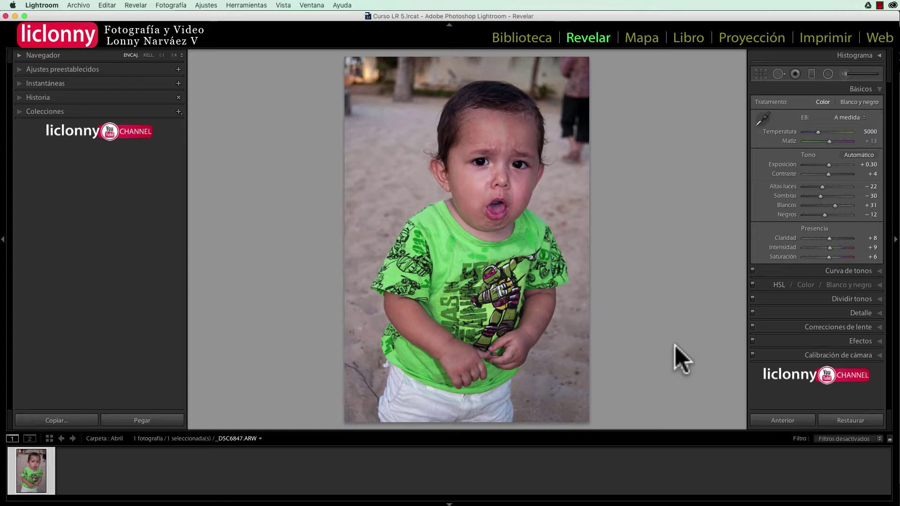
pyautogui.press('alt')
# - Hide all panels except the right adjustments, collapse Camera Calibration, and show the toolbar
pyautogui.hotkey('shift', 'Tab')
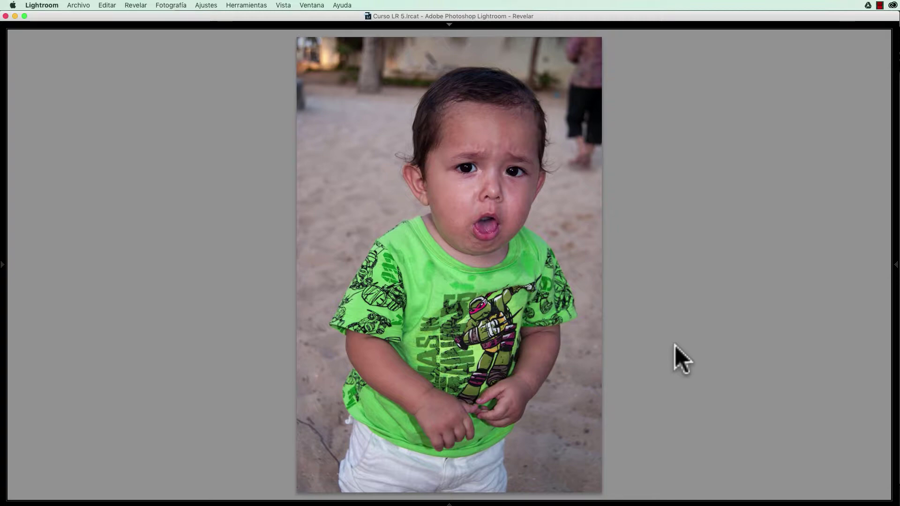
pyautogui.press('F8')
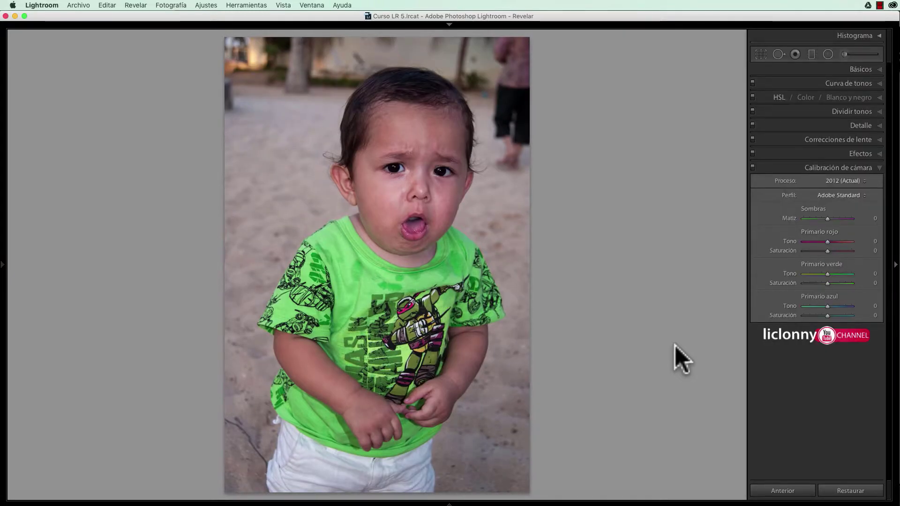
pyautogui.click(879, 167)
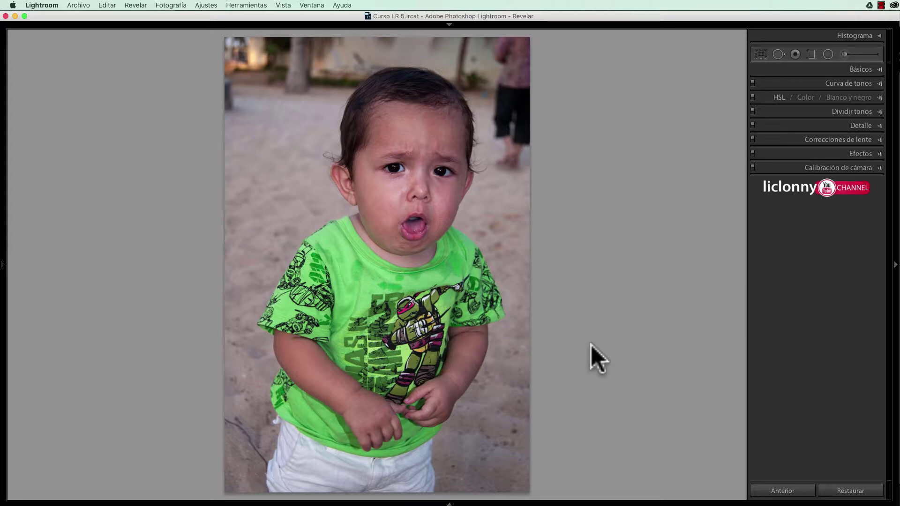
pyautogui.press('t')
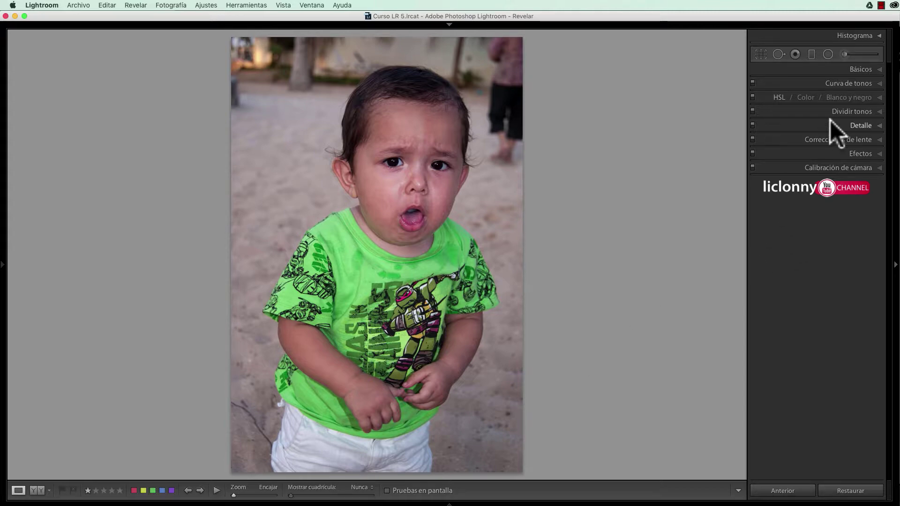
# - Start a new Adjustment Brush using the Sharpness (Enfoque) effect preset at 55
pyautogui.click(845, 54)
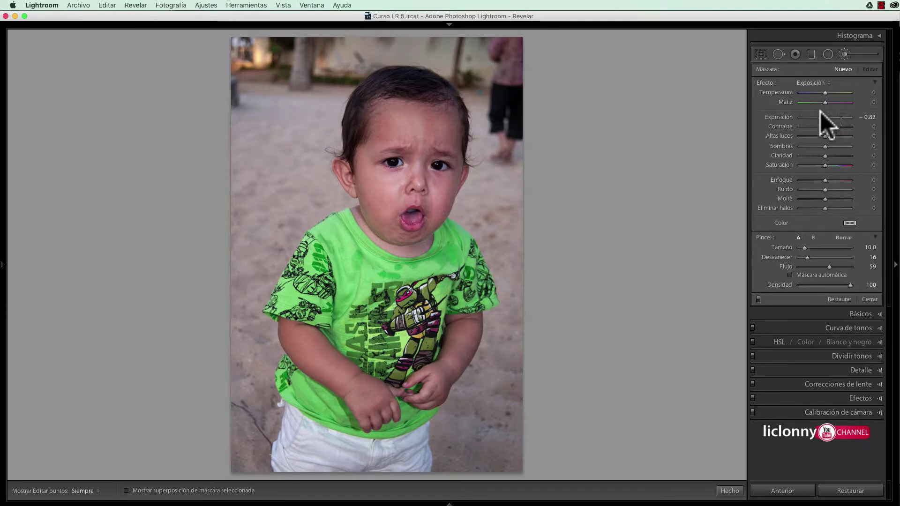
pyautogui.click(828, 82)
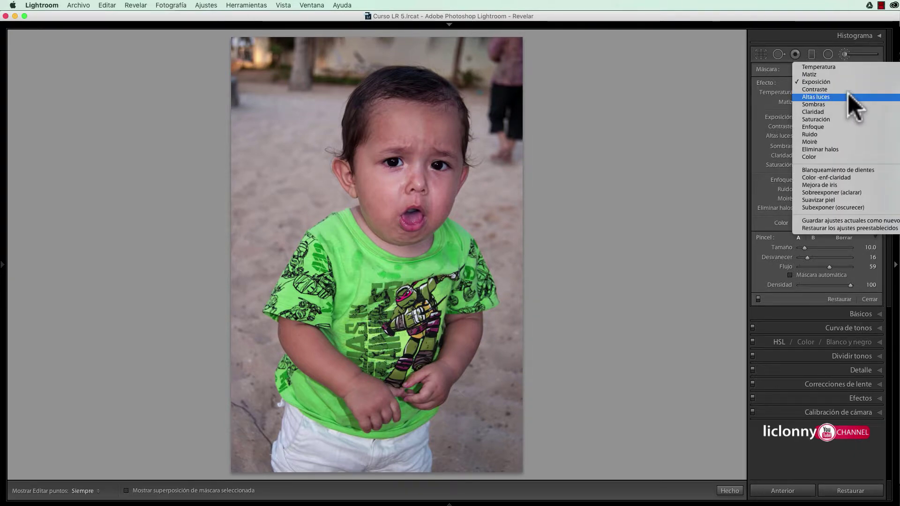
pyautogui.click(847, 127)
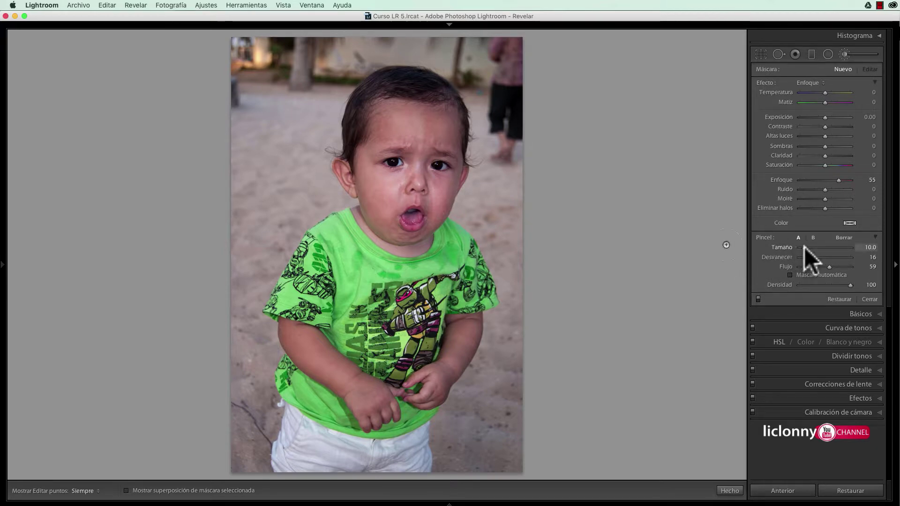
# - Adjust the brush size and set its feather to 35
pyautogui.moveTo(805, 247); pyautogui.dragTo(824, 249)
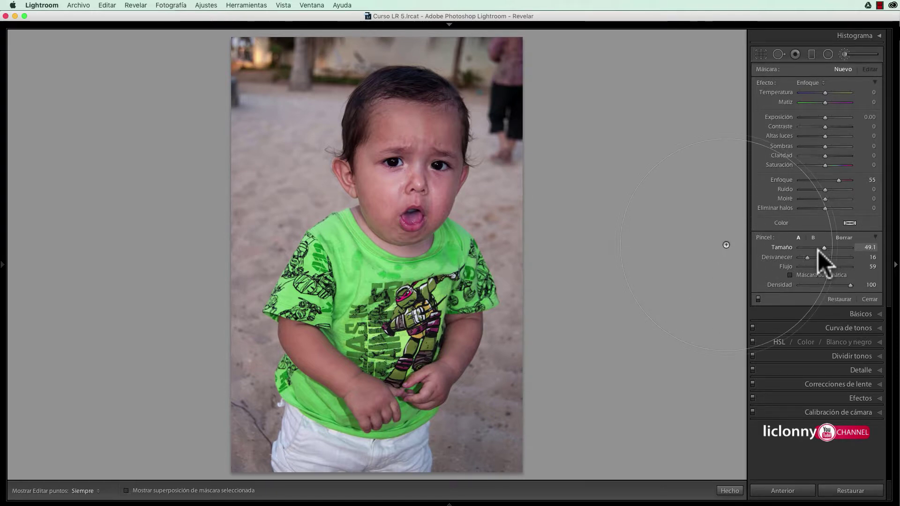
pyautogui.moveTo(823, 247); pyautogui.dragTo(819, 248)
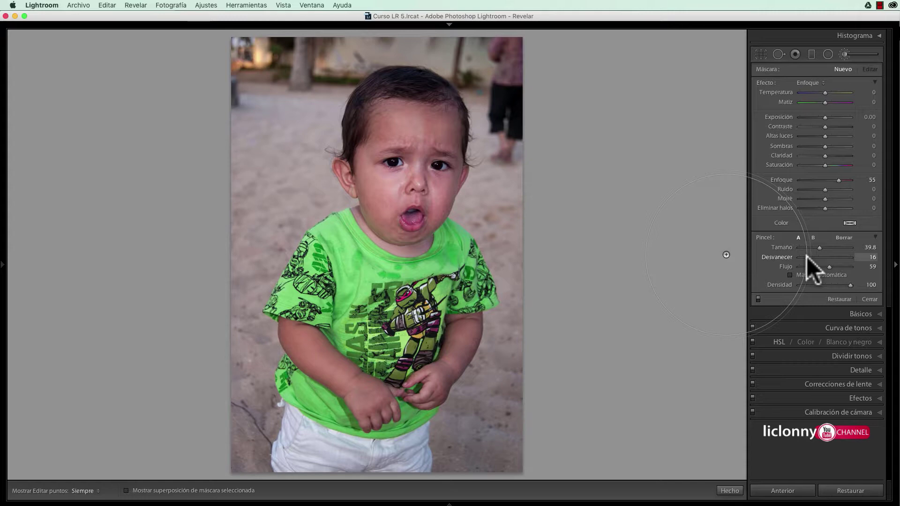
pyautogui.moveTo(807, 257); pyautogui.dragTo(838, 257)
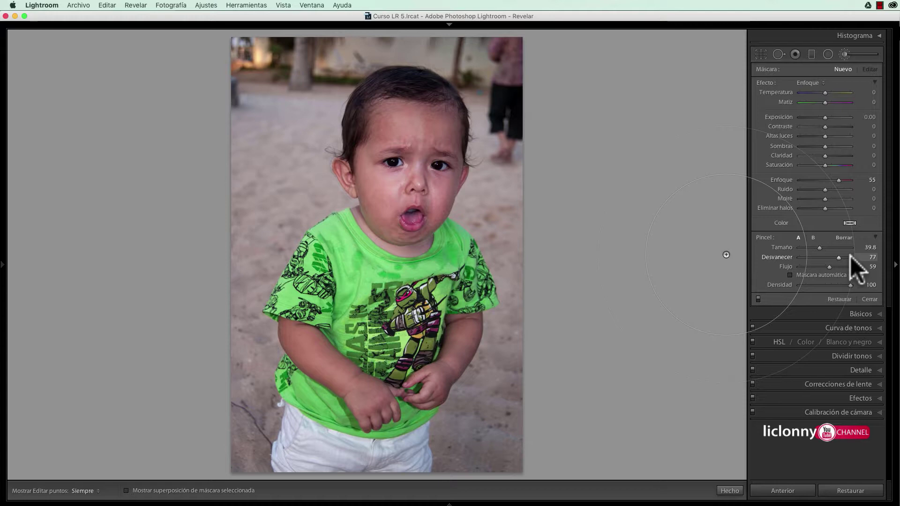
pyautogui.moveTo(839, 258); pyautogui.dragTo(795, 257)
pyautogui.moveTo(795, 258); pyautogui.dragTo(811, 258)
pyautogui.moveTo(810, 258); pyautogui.dragTo(816, 258)
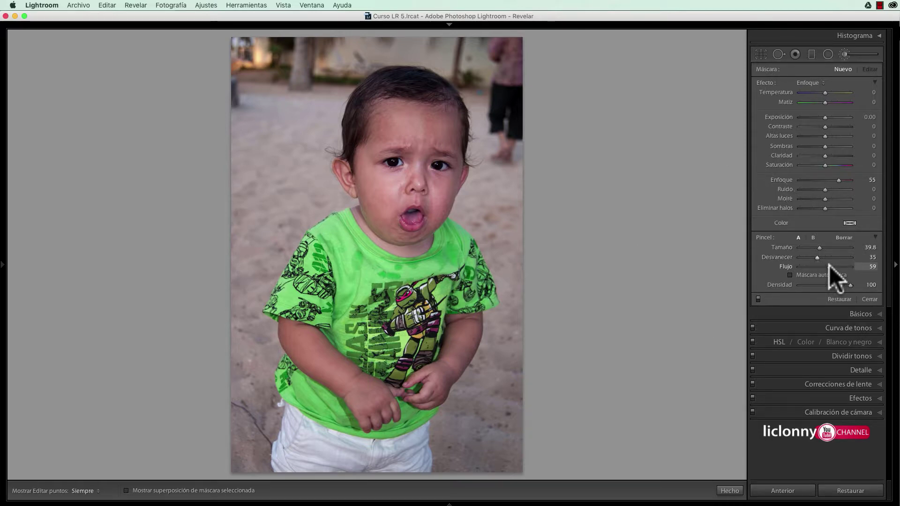
# - Set brush flow 30 and size 18.1, and raise sharpening to 88
pyautogui.moveTo(828, 265); pyautogui.dragTo(852, 265)
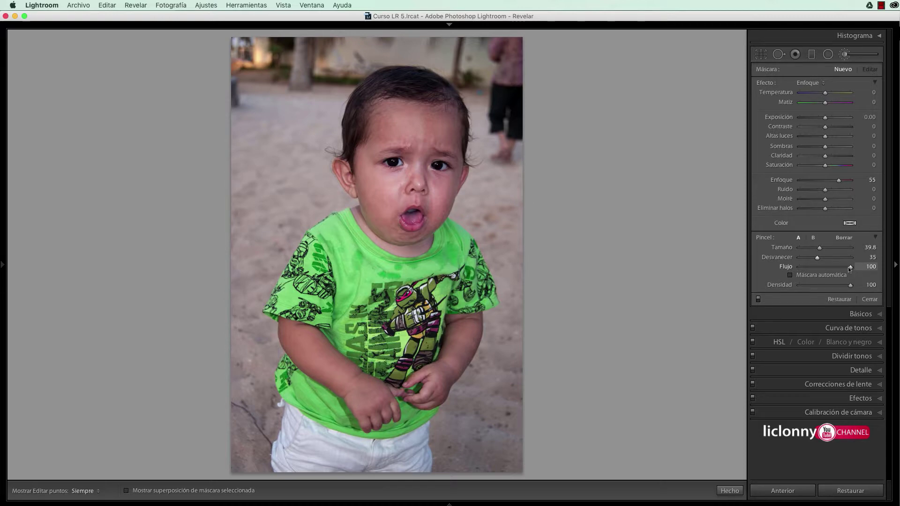
pyautogui.moveTo(848, 266); pyautogui.dragTo(813, 271)
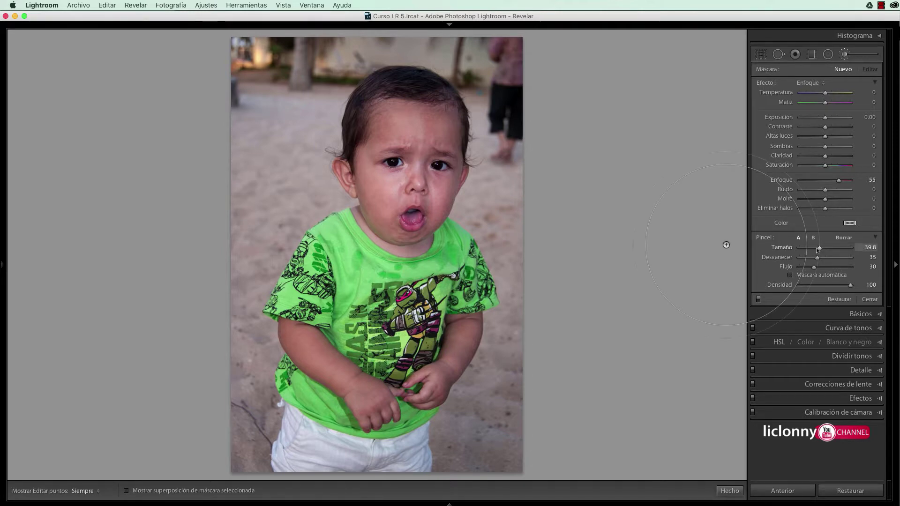
pyautogui.moveTo(817, 248); pyautogui.dragTo(806, 249)
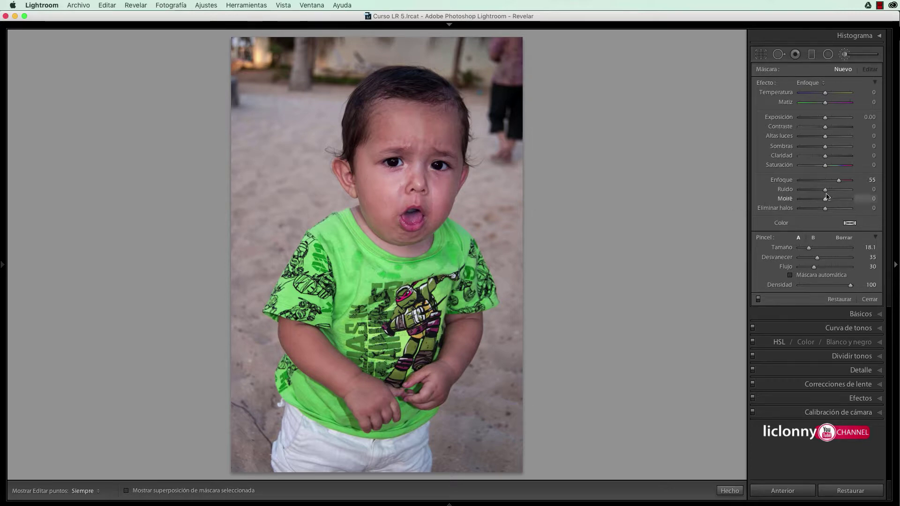
pyautogui.moveTo(831, 184); pyautogui.dragTo(849, 187)
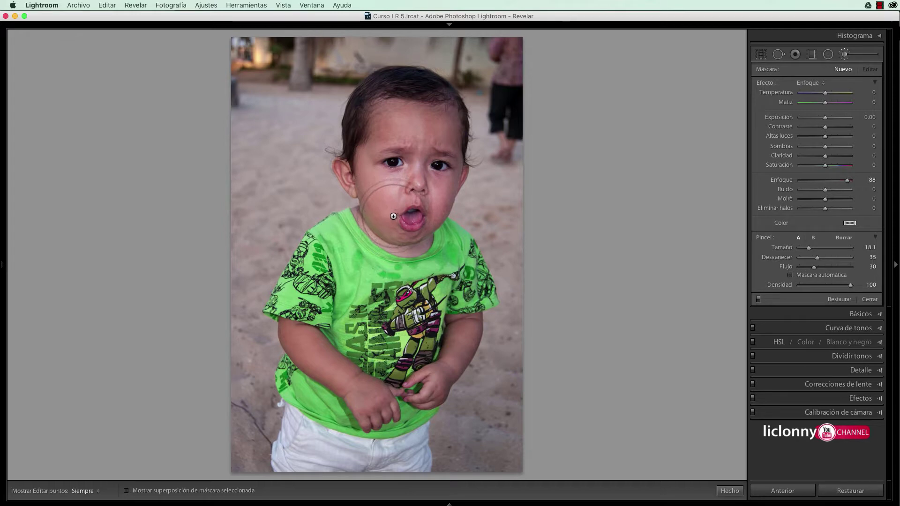
# - Toggle the edit pins and turn on the red overlay for the selected mask
pyautogui.press('h')
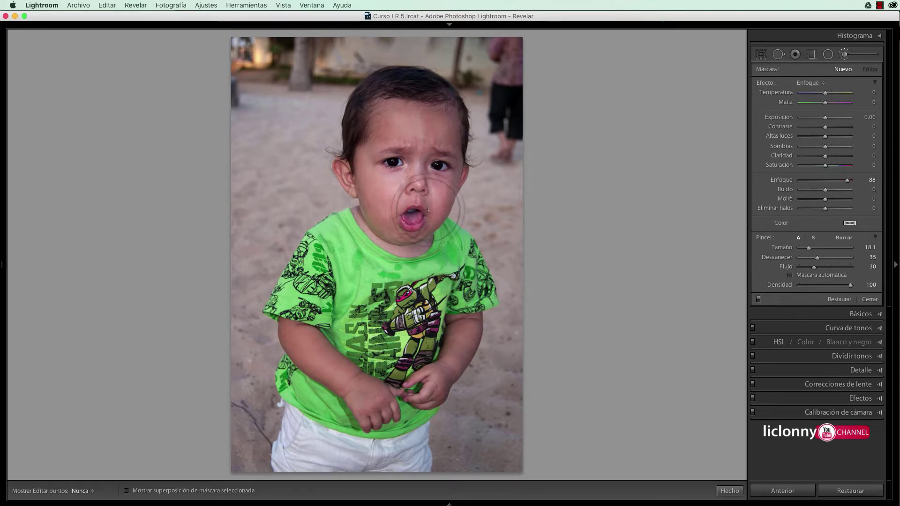
pyautogui.press('h')
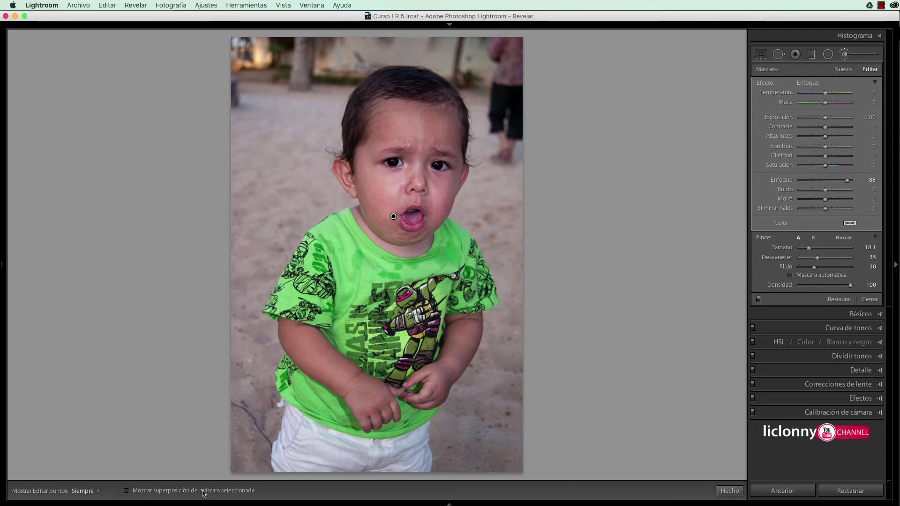
pyautogui.click(126, 491)
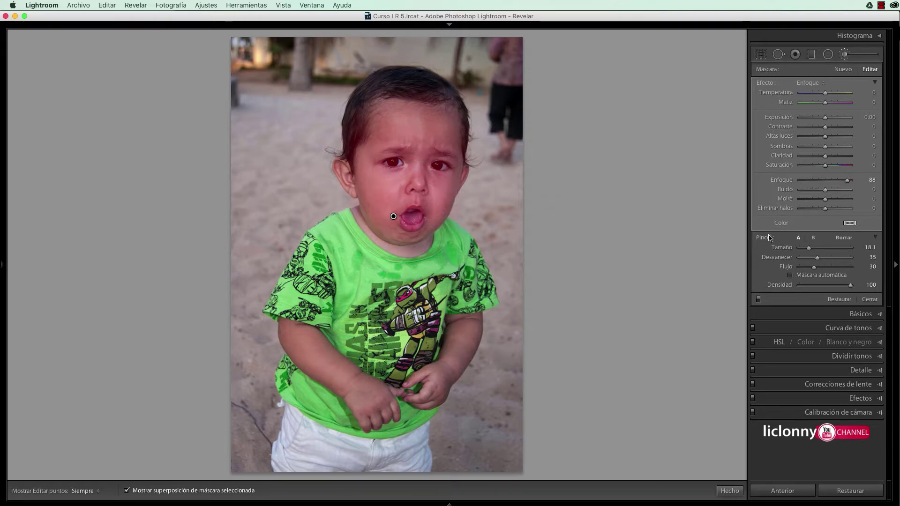
# - Shrink the brush and paint 88 sharpening over the child's eyes and mouth
pyautogui.moveTo(809, 248); pyautogui.dragTo(800, 252)
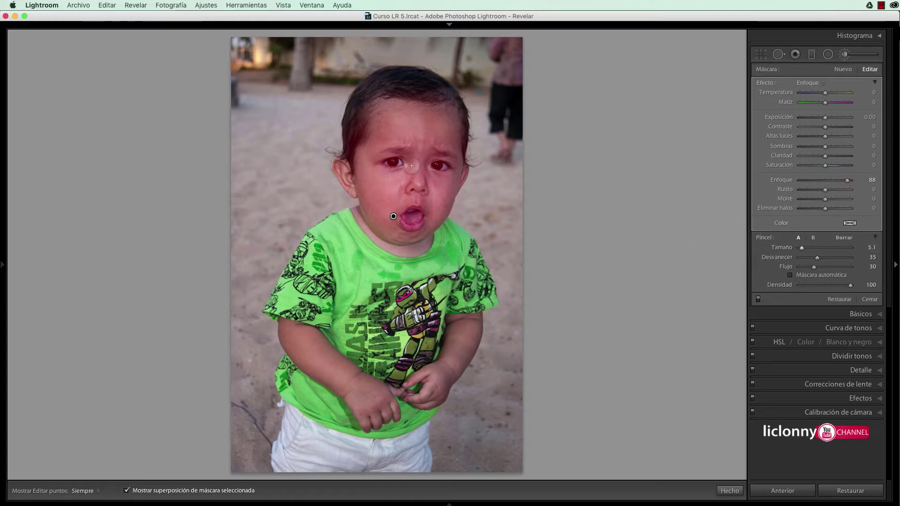
pyautogui.press('h')
pyautogui.moveTo(385, 163); pyautogui.dragTo(384, 163)
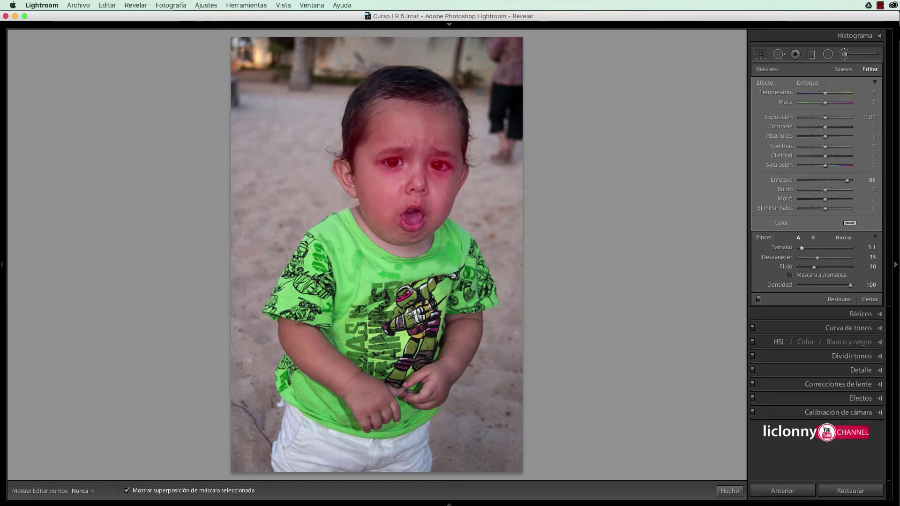
pyautogui.moveTo(389, 166); pyautogui.dragTo(396, 178)
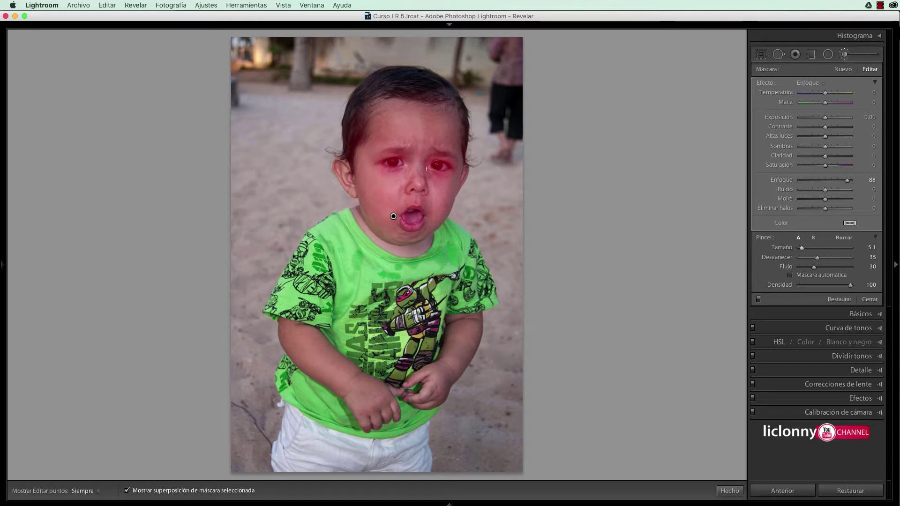
pyautogui.press('h')
pyautogui.press('h')
pyautogui.press('h')
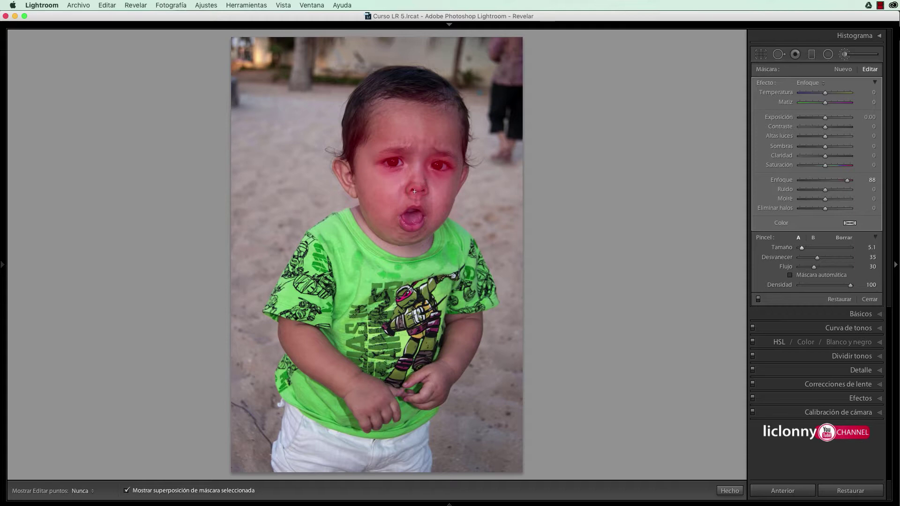
pyautogui.press('h')
pyautogui.press('[')
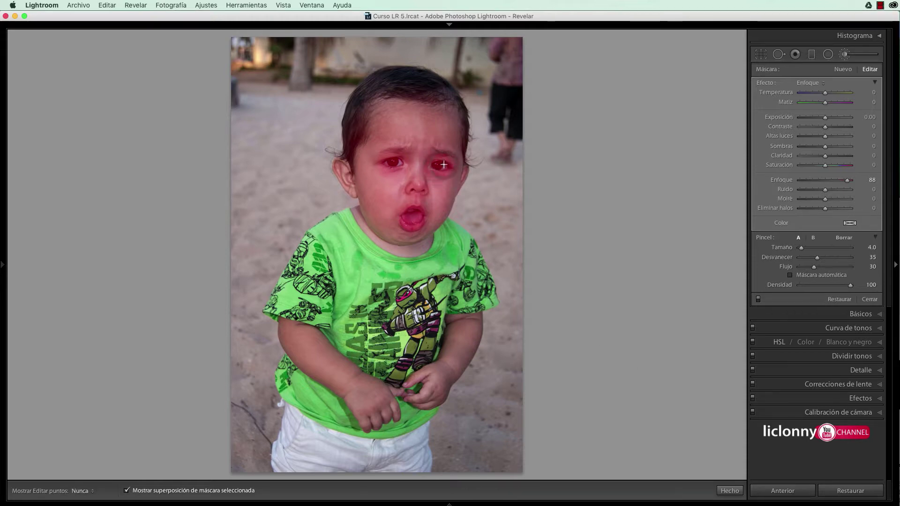
pyautogui.press('h')
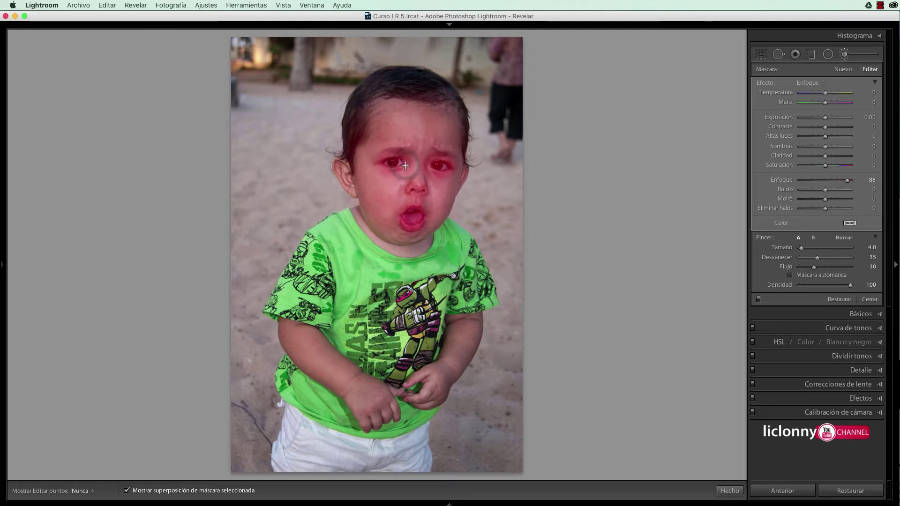
pyautogui.press('h')
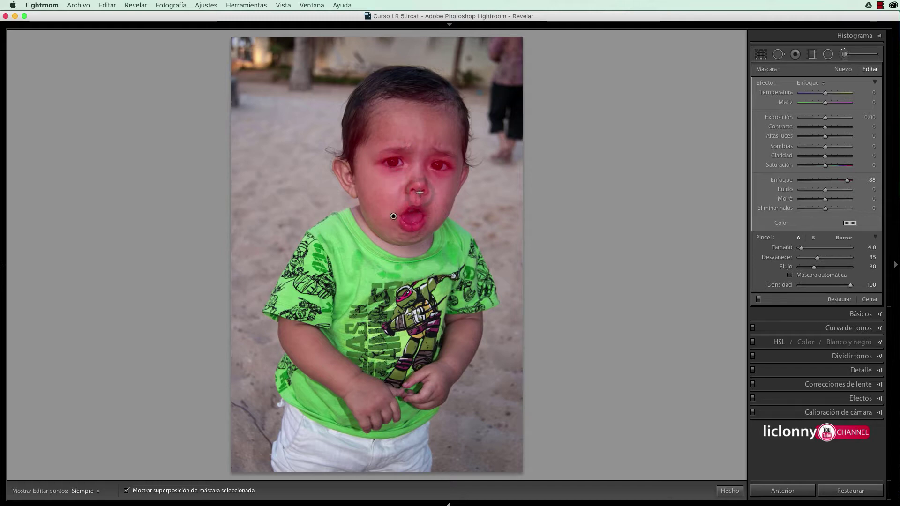
pyautogui.press('h')
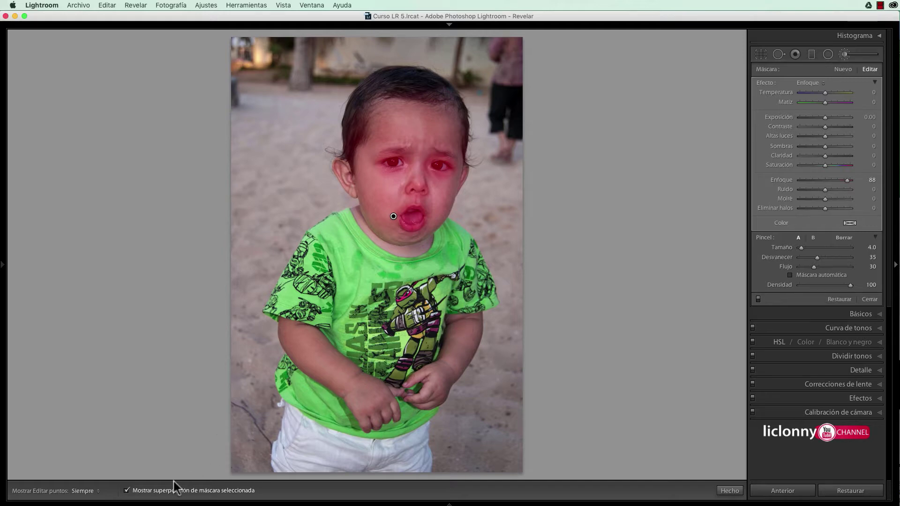
# - Hide the mask overlay and set edit pins to show Automatically
pyautogui.click(126, 491)
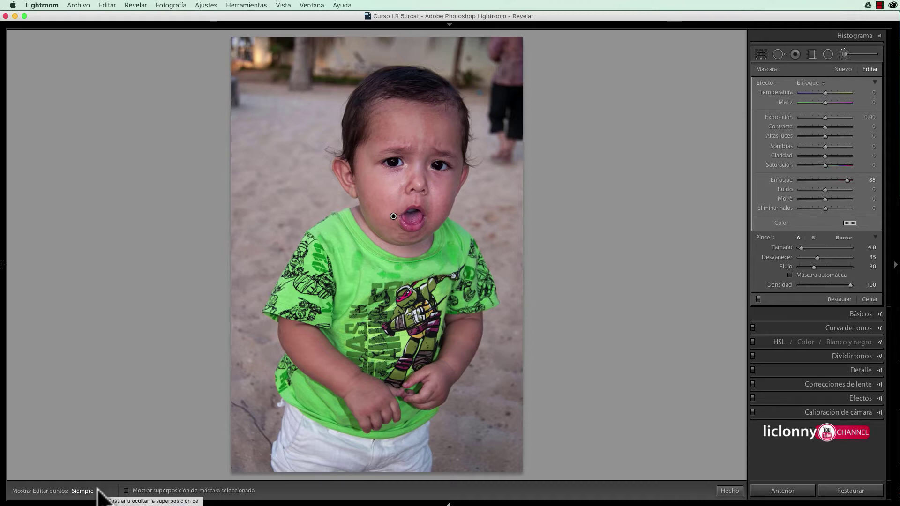
pyautogui.click(98, 491)
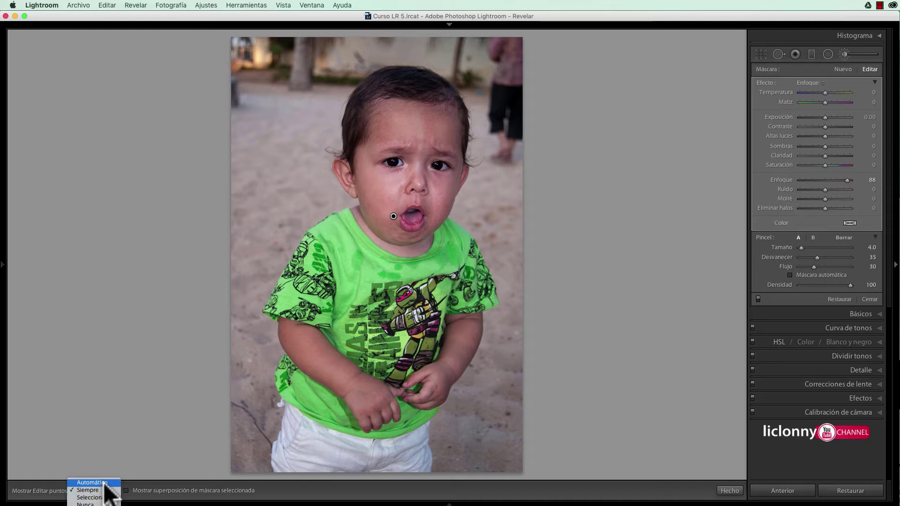
pyautogui.click(104, 483)
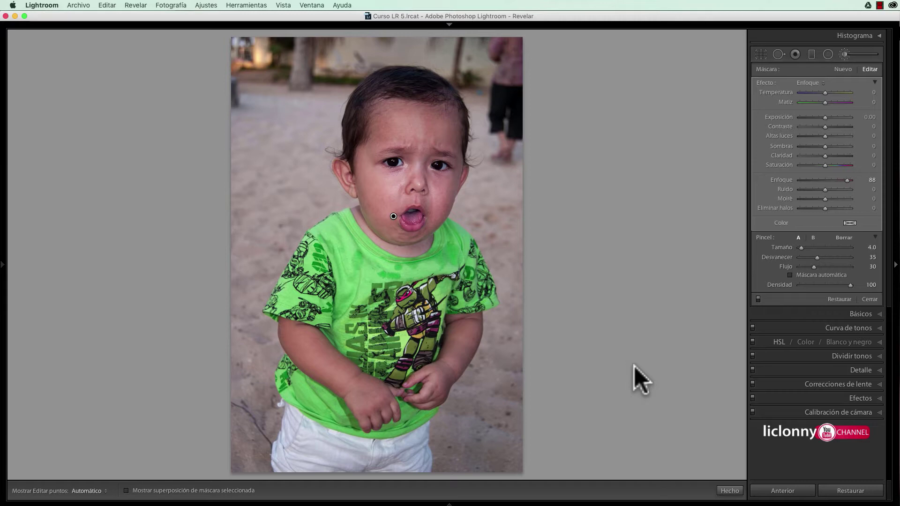
# - Zoom into the photo and pan until the child's face fills the view
pyautogui.click(634, 367)
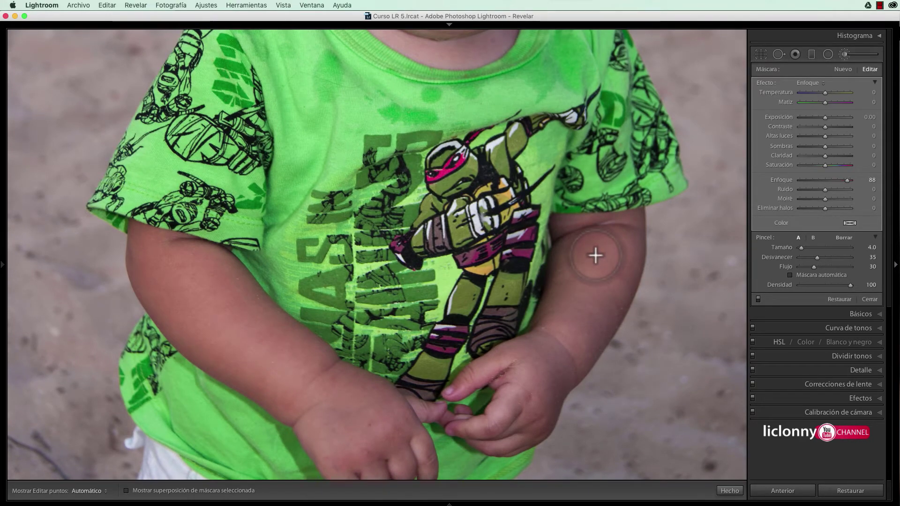
pyautogui.moveTo(567, 251); pyautogui.dragTo(553, 478)
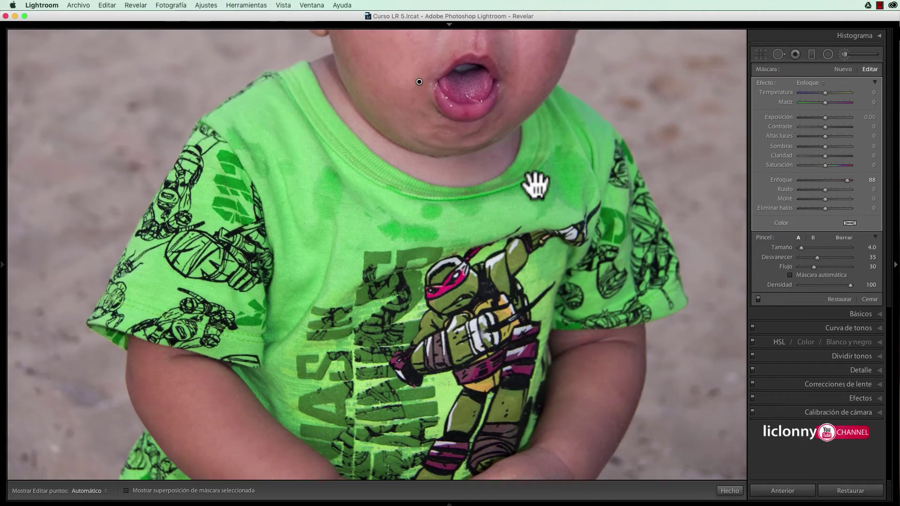
pyautogui.moveTo(535, 185); pyautogui.dragTo(520, 331)
pyautogui.moveTo(518, 276)
pyautogui.mouseDown()
pyautogui.moveTo(562, 241)
pyautogui.moveTo(596, 243)
pyautogui.moveTo(592, 261)
pyautogui.mouseUp()
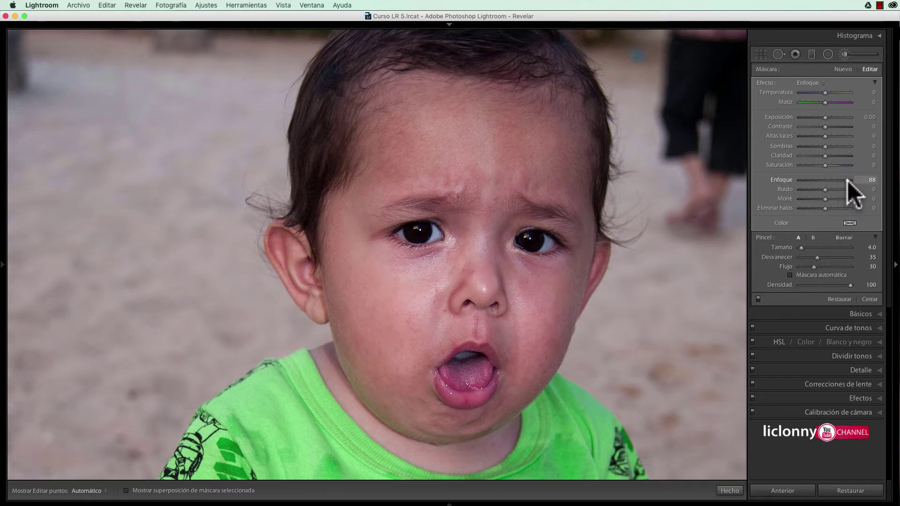
# - Raise the brush's Enfoque (sharpening) to 100 and paint it over both eyes
pyautogui.moveTo(847, 181); pyautogui.dragTo(857, 181)
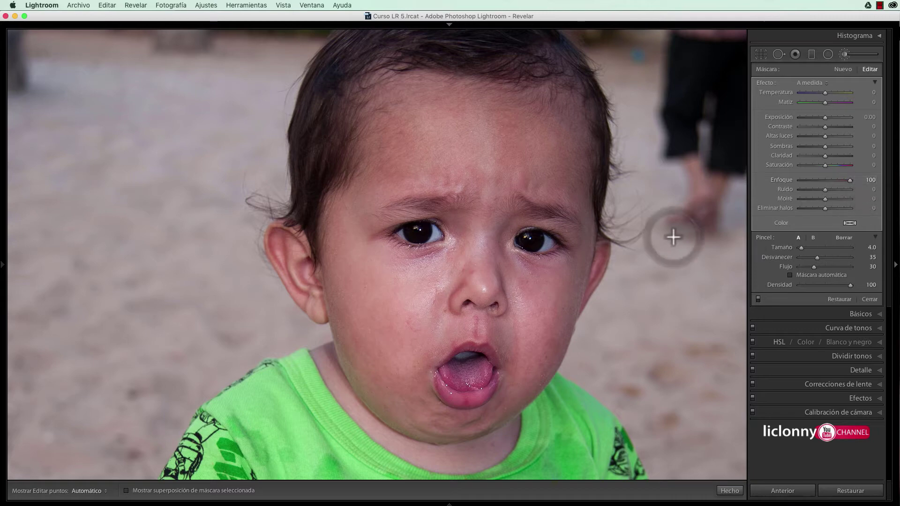
pyautogui.press('h')
pyautogui.moveTo(514, 241)
pyautogui.mouseDown()
pyautogui.moveTo(562, 243)
pyautogui.moveTo(568, 255)
pyautogui.moveTo(526, 241)
pyautogui.moveTo(517, 250)
pyautogui.moveTo(567, 243)
pyautogui.moveTo(539, 252)
pyautogui.mouseUp()
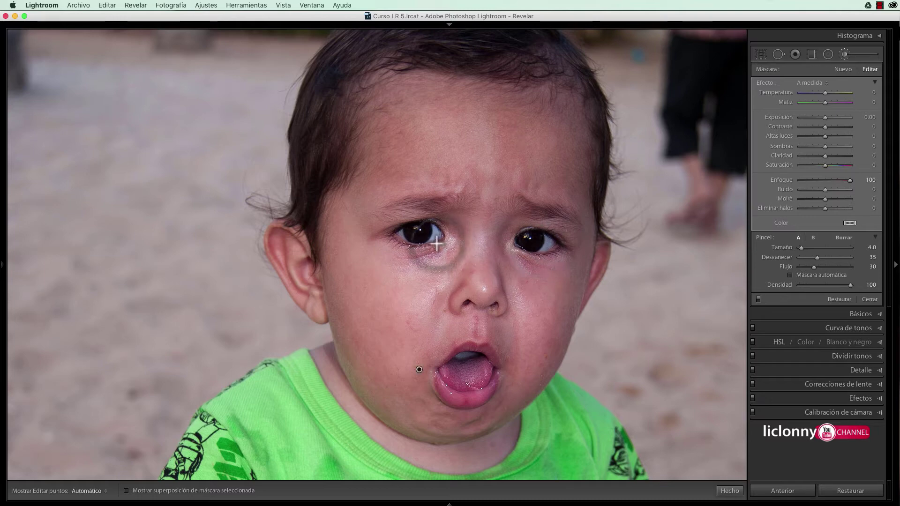
pyautogui.moveTo(412, 238)
pyautogui.mouseDown()
pyautogui.moveTo(382, 241)
pyautogui.moveTo(416, 235)
pyautogui.mouseUp()
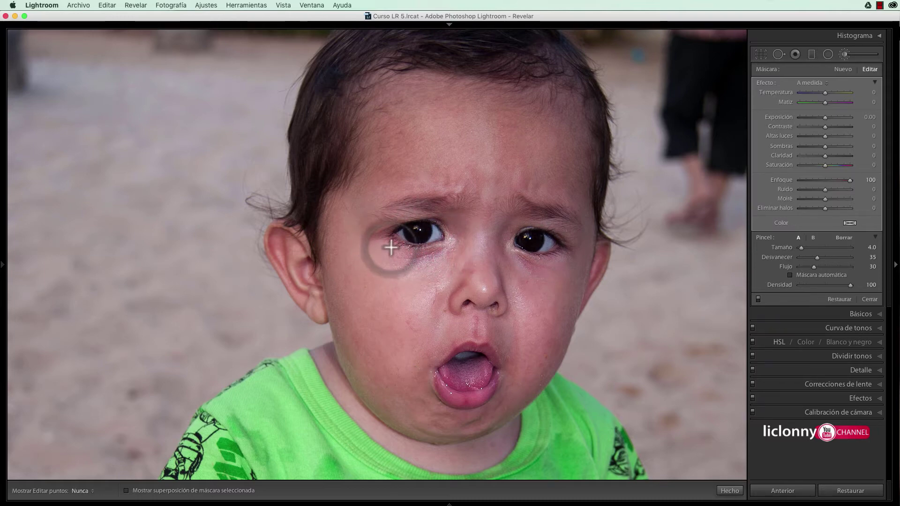
pyautogui.press('h')
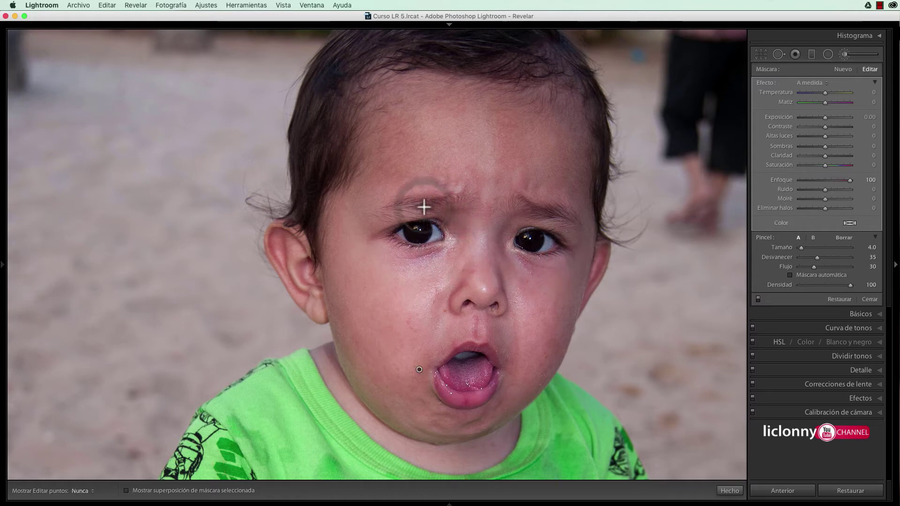
pyautogui.press('h')
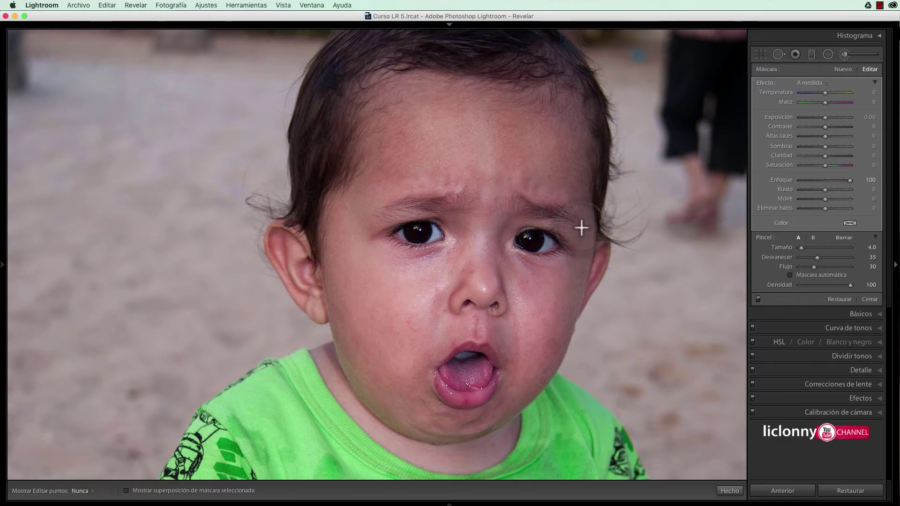
# - Paint the same 100 sharpening along the eyebrows and over the lips
pyautogui.moveTo(419, 370); pyautogui.dragTo(464, 310)
pyautogui.press('h')
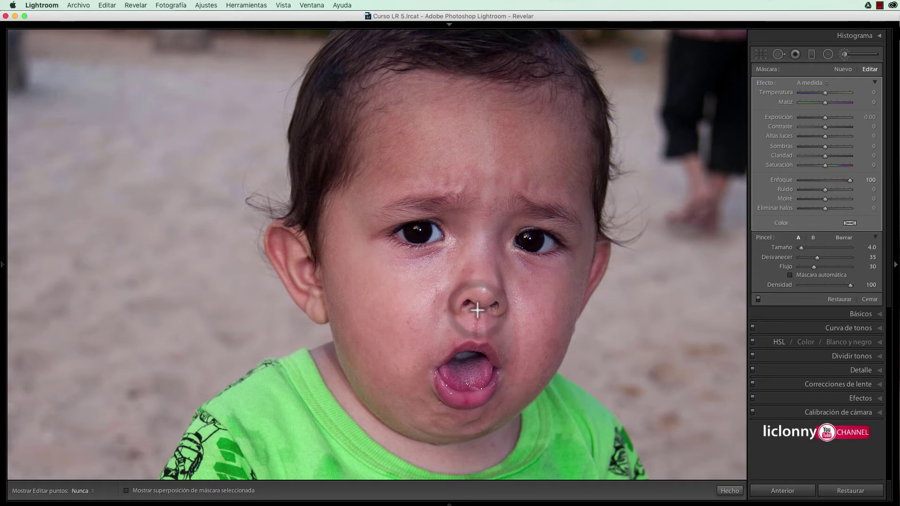
pyautogui.press('h')
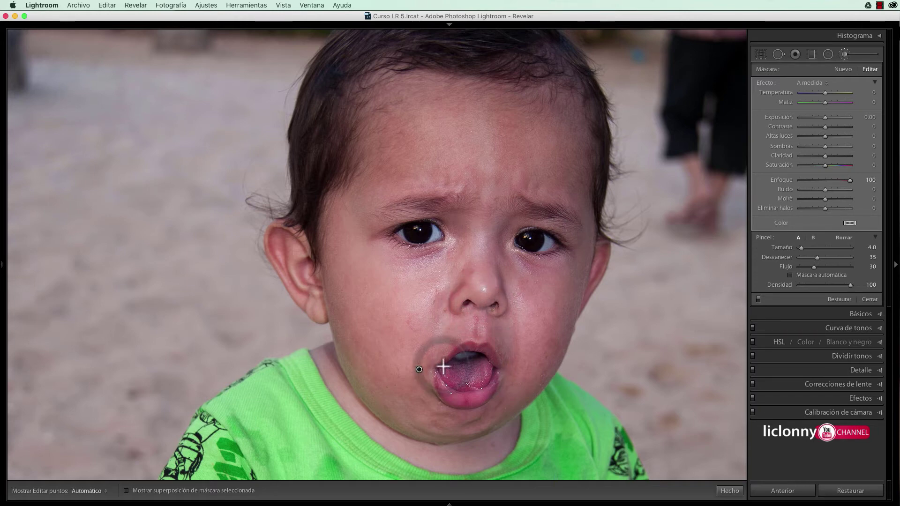
pyautogui.press('h')
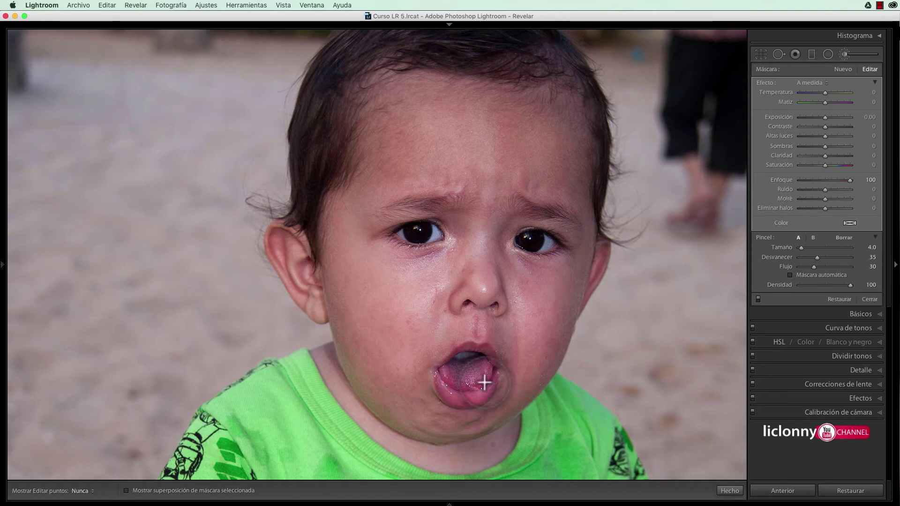
pyautogui.moveTo(492, 370)
pyautogui.mouseDown()
pyautogui.moveTo(445, 367)
pyautogui.moveTo(492, 382)
pyautogui.moveTo(460, 364)
pyautogui.moveTo(464, 354)
pyautogui.moveTo(477, 388)
pyautogui.mouseUp()
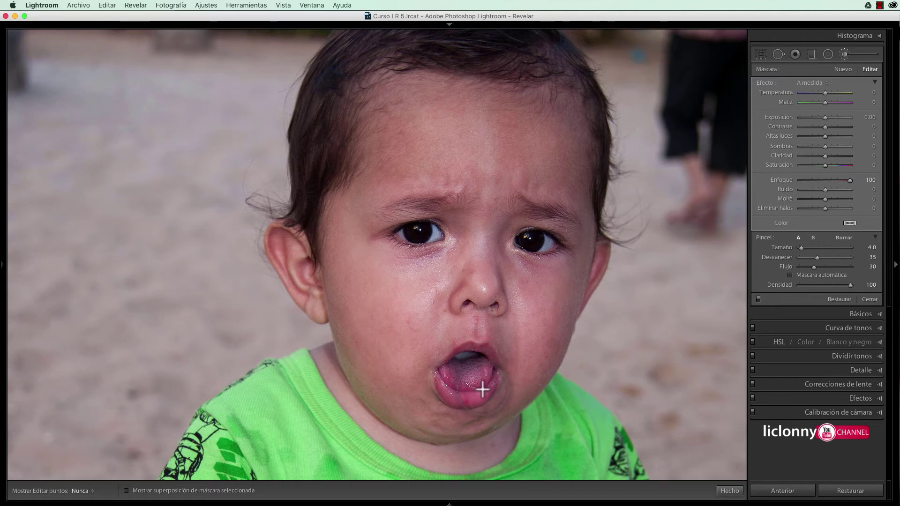
pyautogui.press('h')
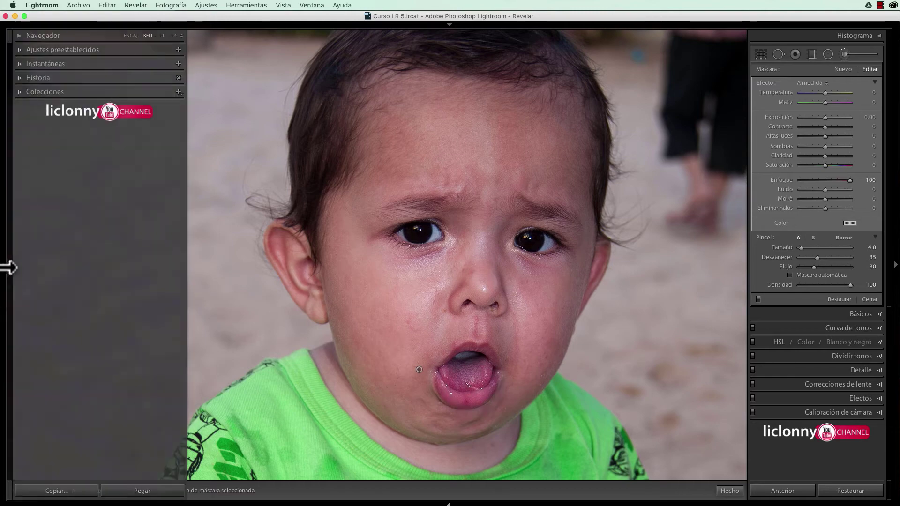
# - Zoom the Navigator to 2:1 and pan so both eyes fill the view
pyautogui.click(175, 36)
pyautogui.click(181, 36)
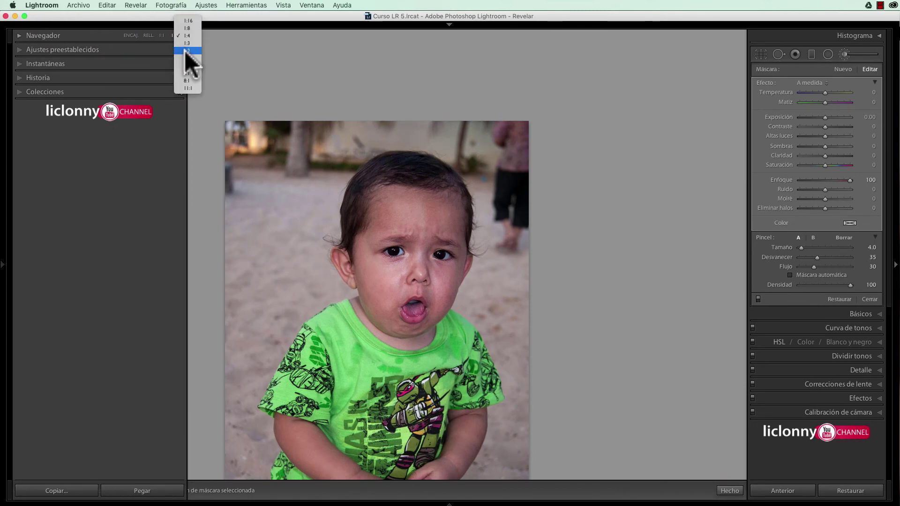
pyautogui.click(190, 57)
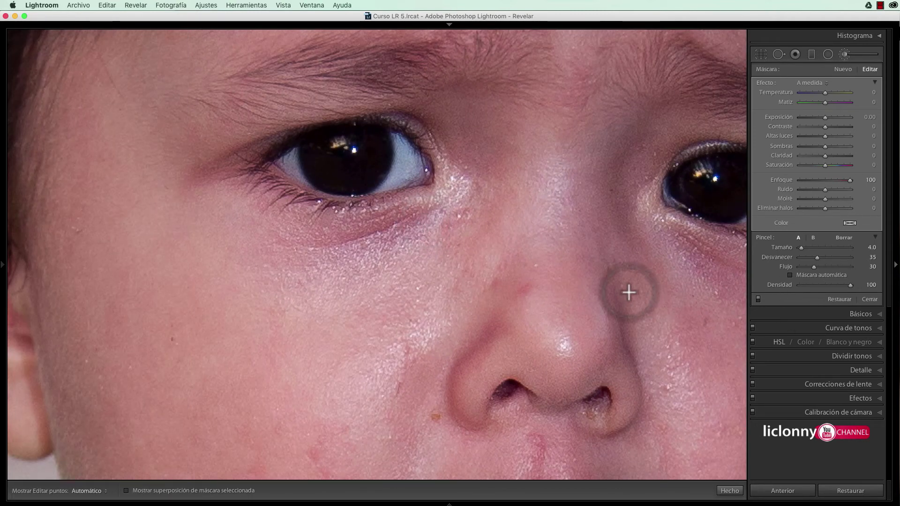
pyautogui.moveTo(594, 277); pyautogui.dragTo(402, 331)
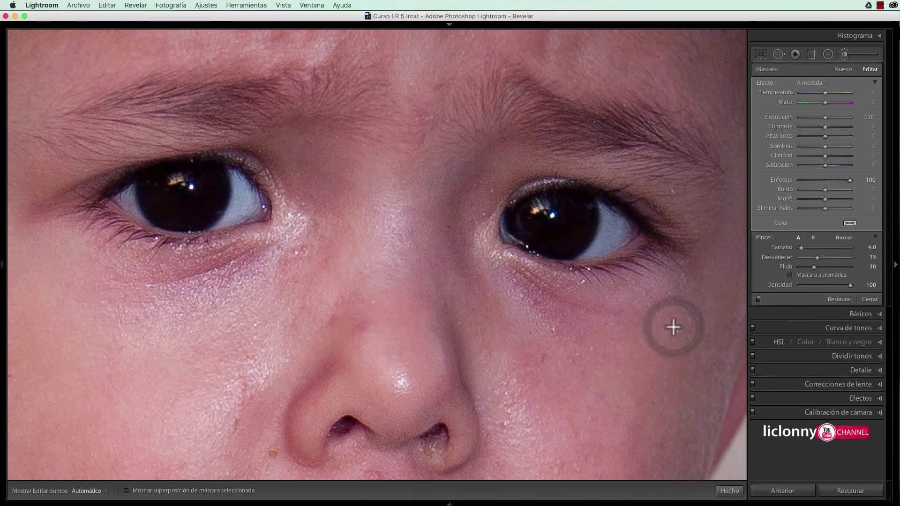
# - Toggle the brush adjustment on and off to compare before and after sharpening
pyautogui.click(757, 299)
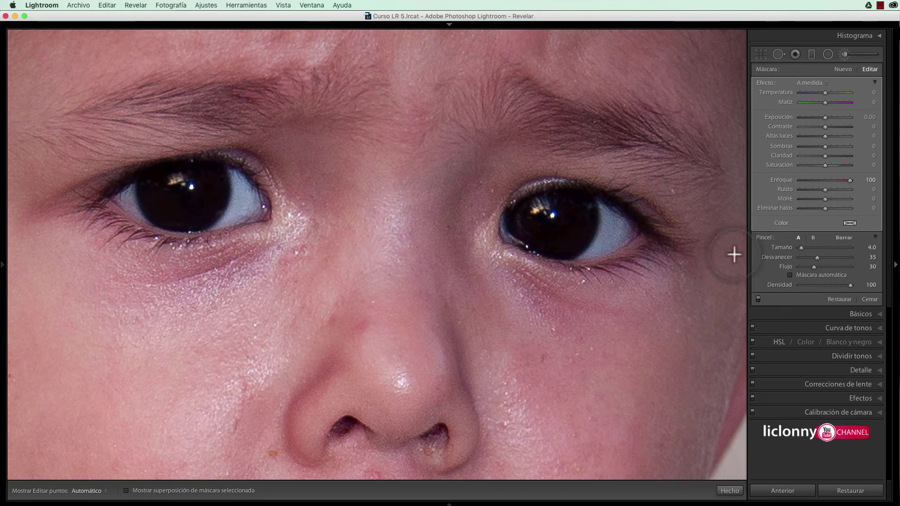
pyautogui.click(758, 299)
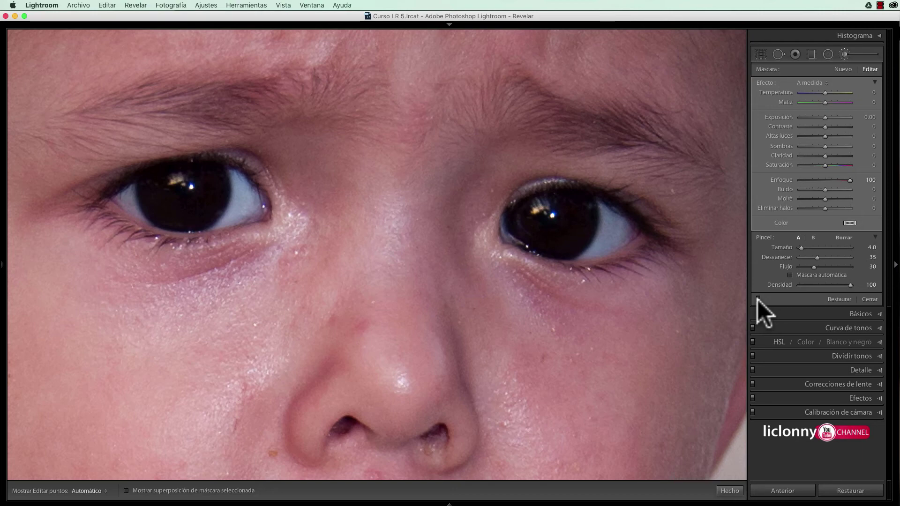
pyautogui.click(758, 299)
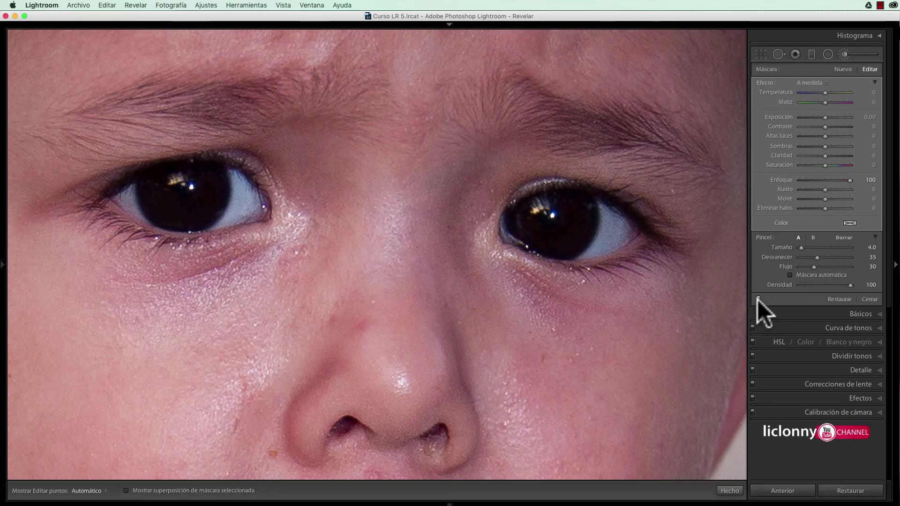
pyautogui.click(758, 299)
# - Scroll down to inspect the sharpened mouth at 2:1, then zoom back out
pyautogui.scroll(-5, 593, 318)
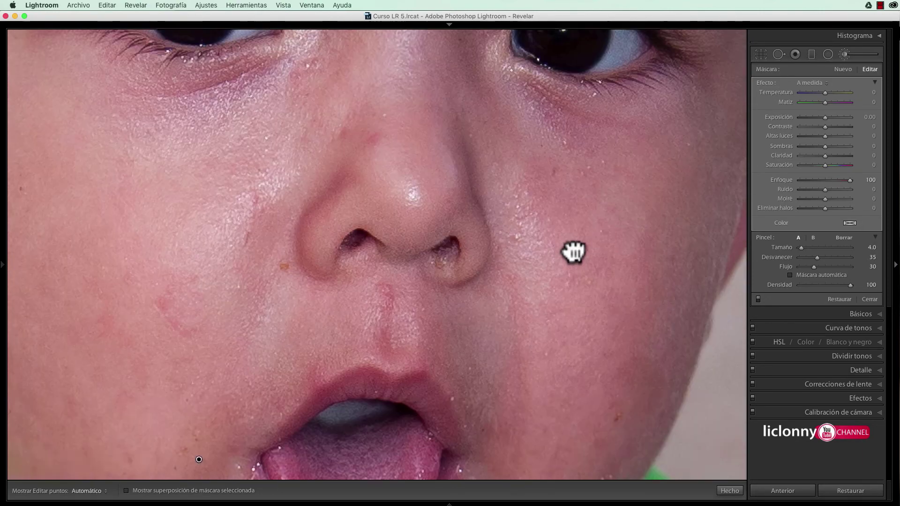
pyautogui.scroll(-5, 558, 316)
pyautogui.scroll(-3, 547, 343)
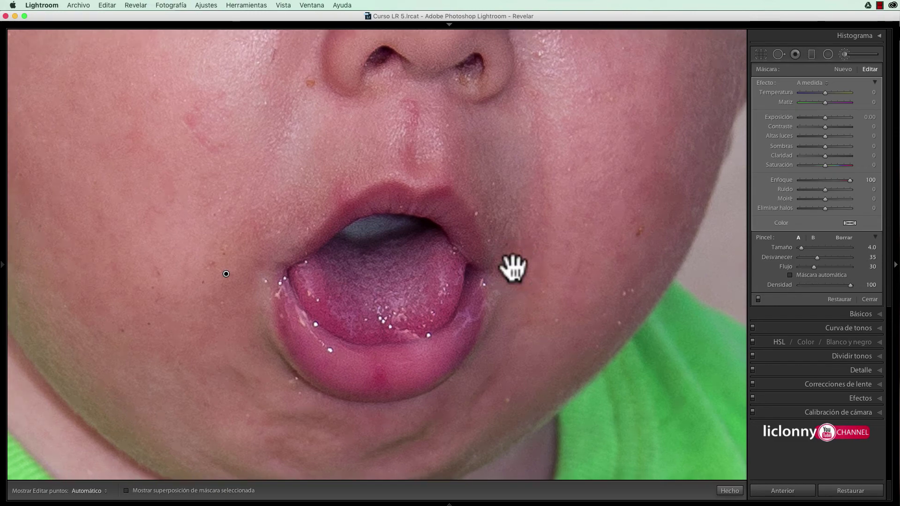
pyautogui.click(514, 268)
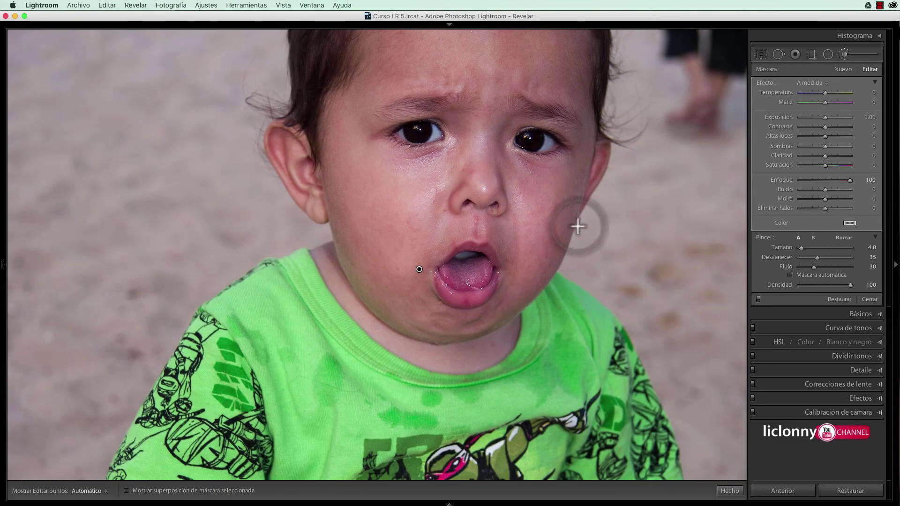
# - Pan up toward the head, then fit the whole toddler portrait to the window
pyautogui.moveTo(578, 230)
pyautogui.mouseDown()
pyautogui.moveTo(552, 316)
pyautogui.moveTo(465, 342)
pyautogui.moveTo(456, 336)
pyautogui.mouseUp()
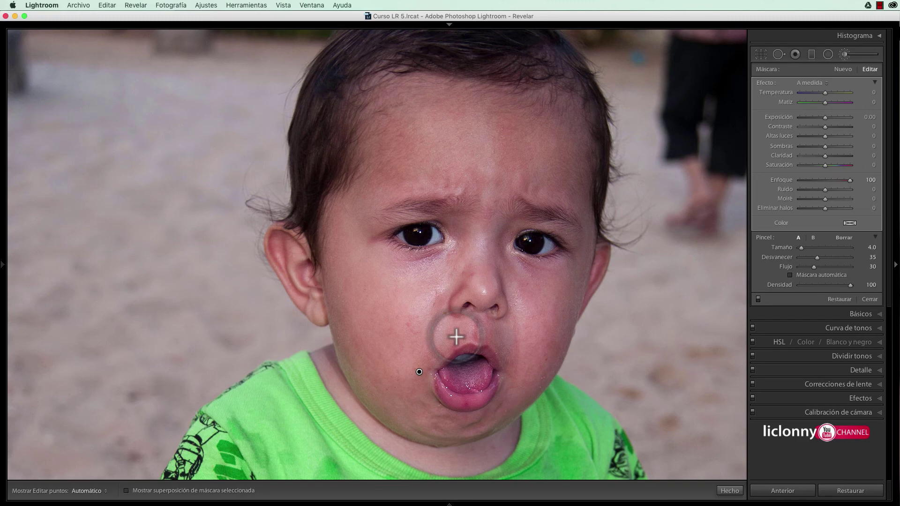
pyautogui.press('z')
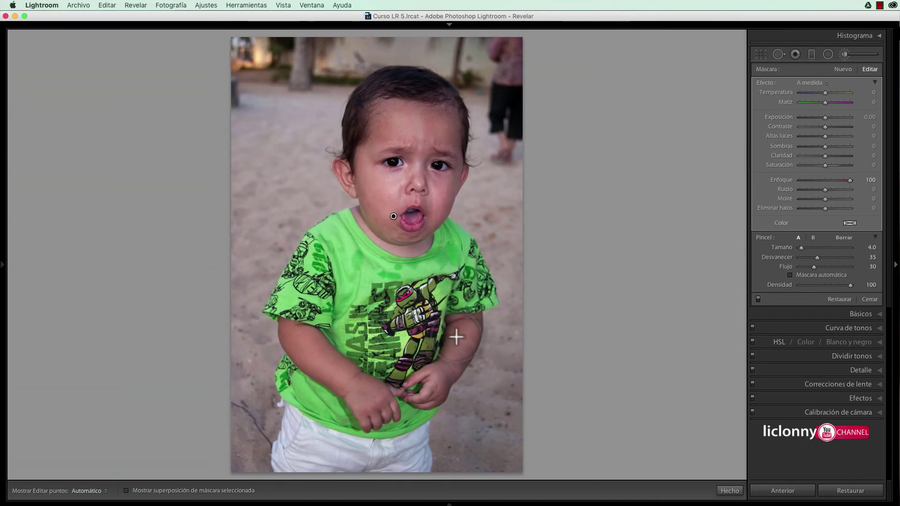